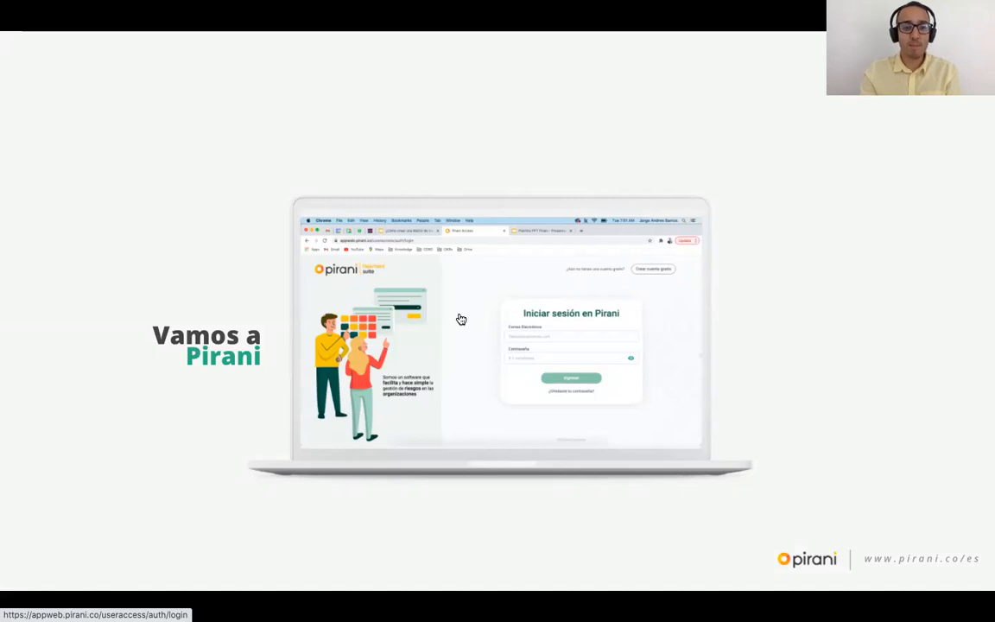
Step: Open the Pirani web app login page at appweb.pirani.co in a new tab
click(459, 320)
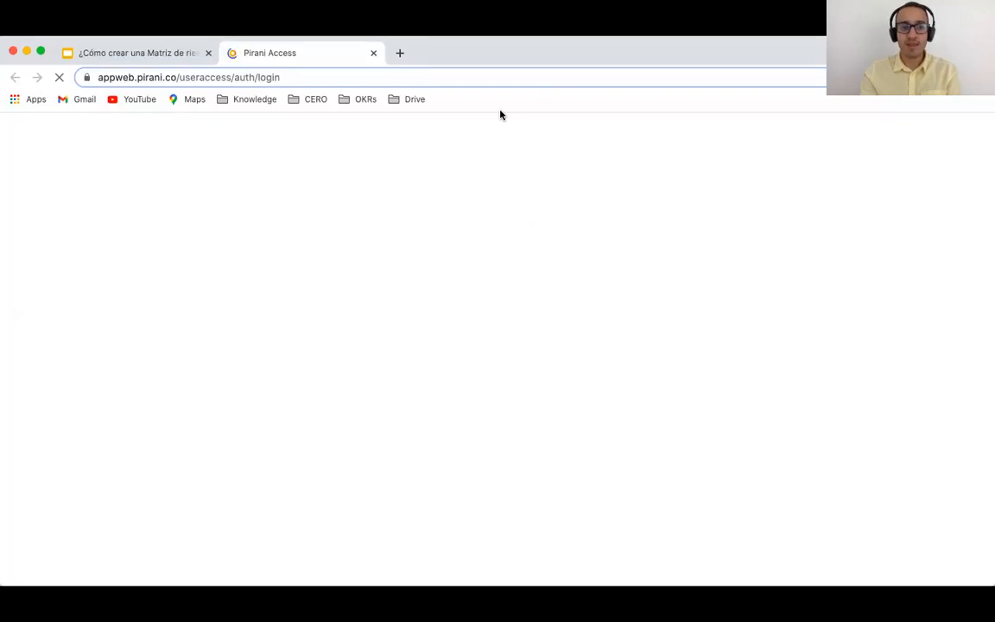
click(102, 77)
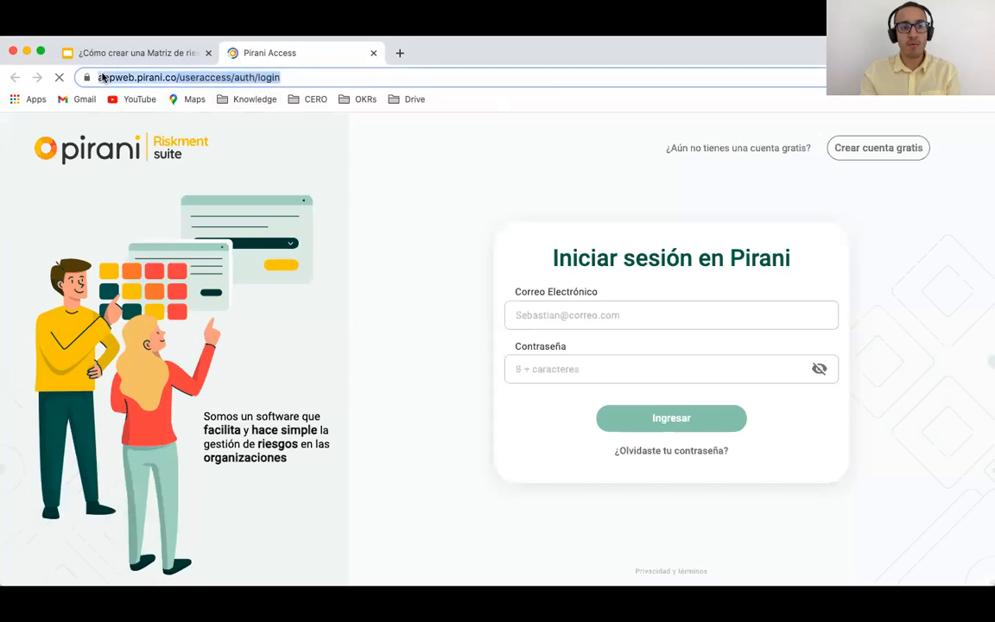
double_click(102, 77)
double_click(184, 77)
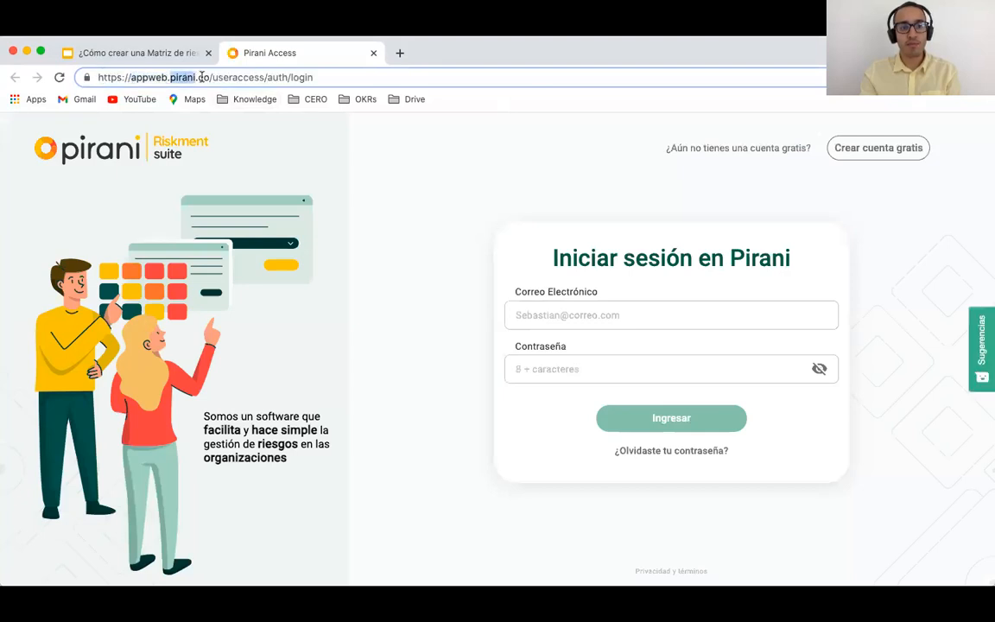
click(203, 77)
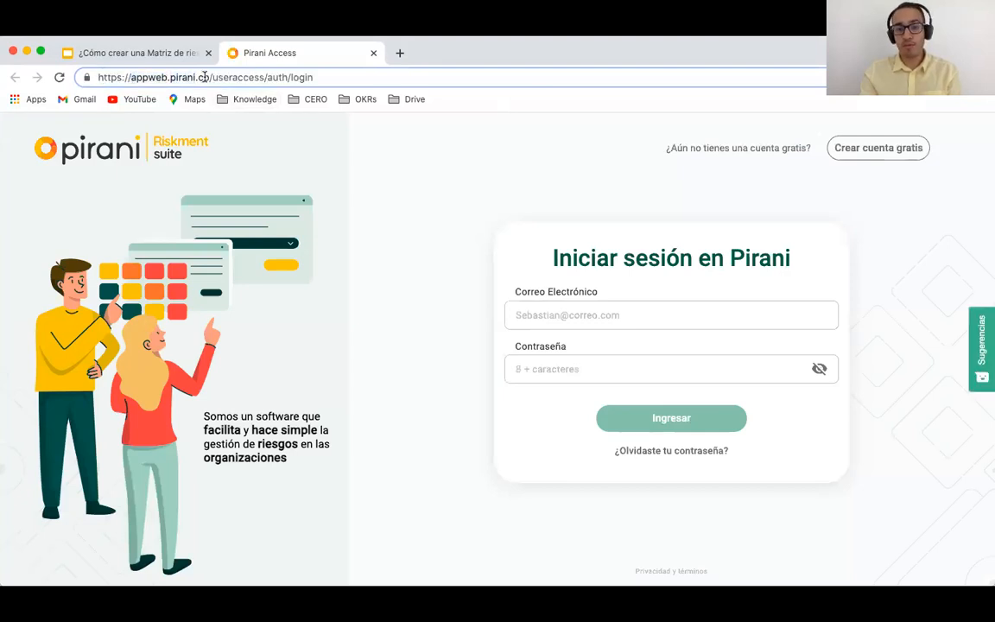
Step: Enter the account e-mail in Correo Electrónico and type the account password
click(549, 315)
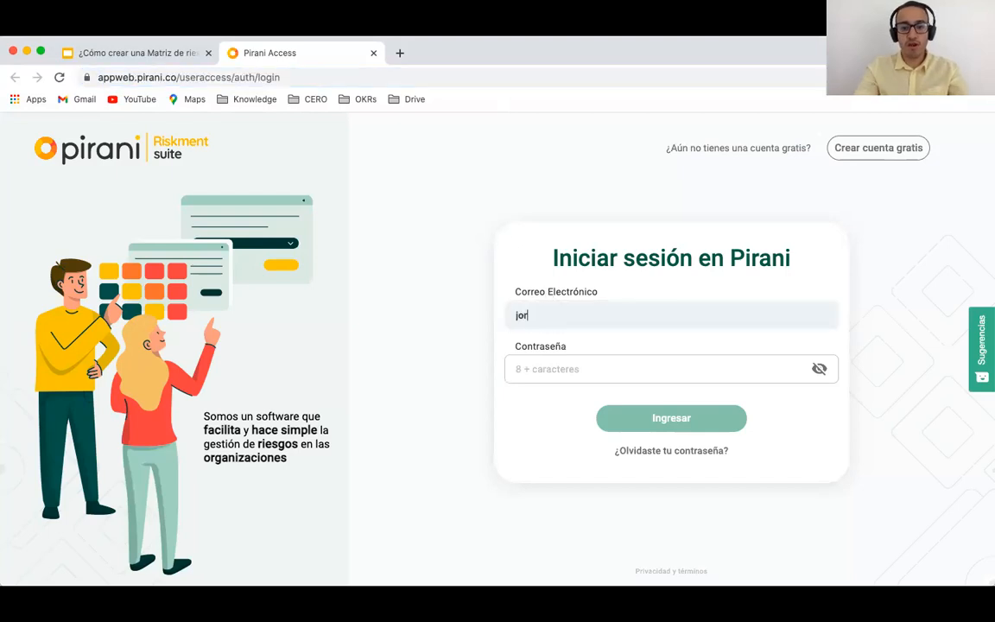
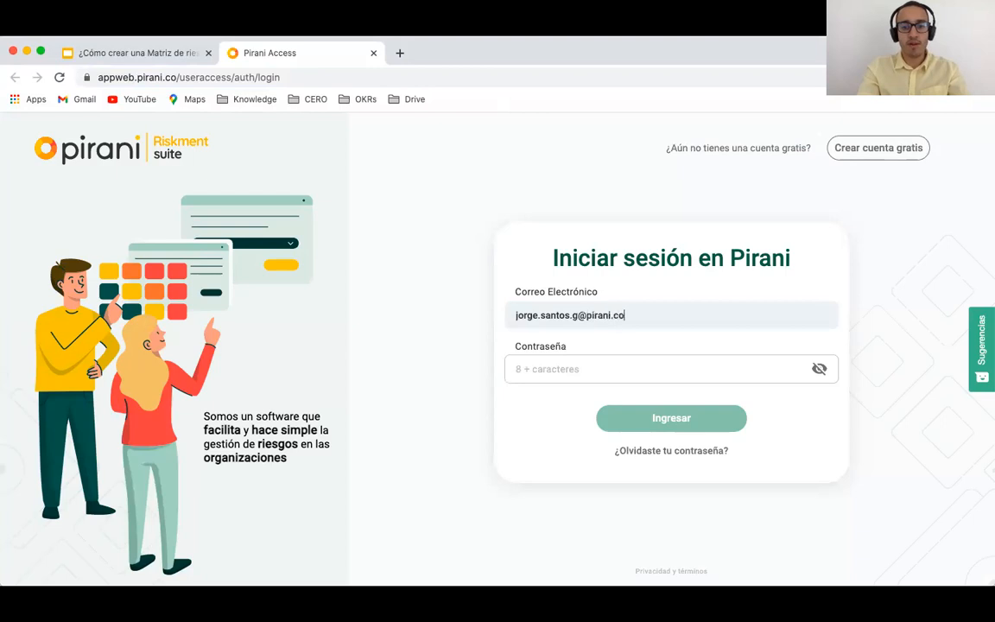
key(Tab)
text(*******)
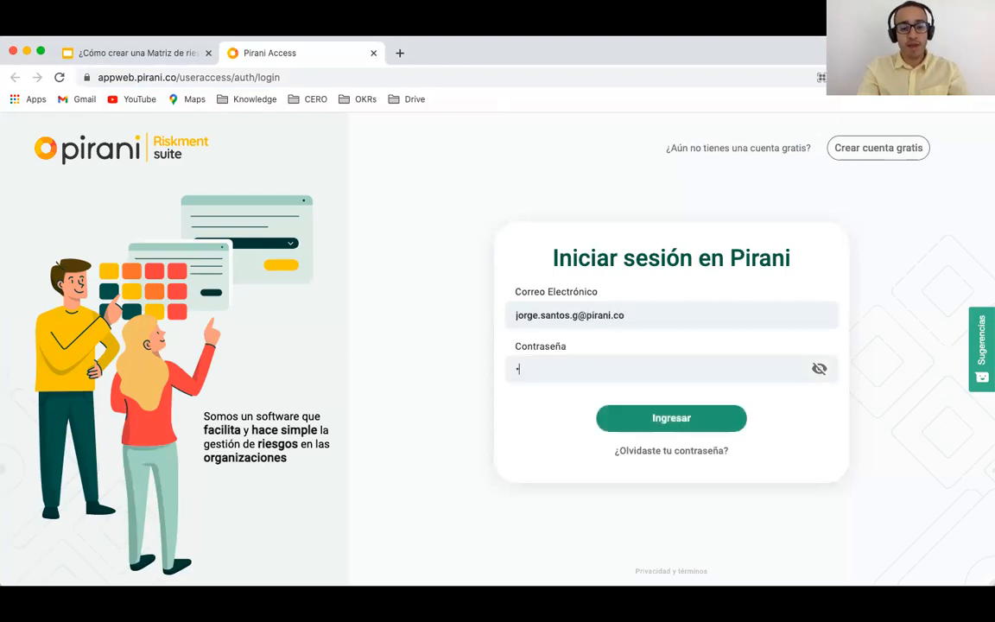
text(*****)
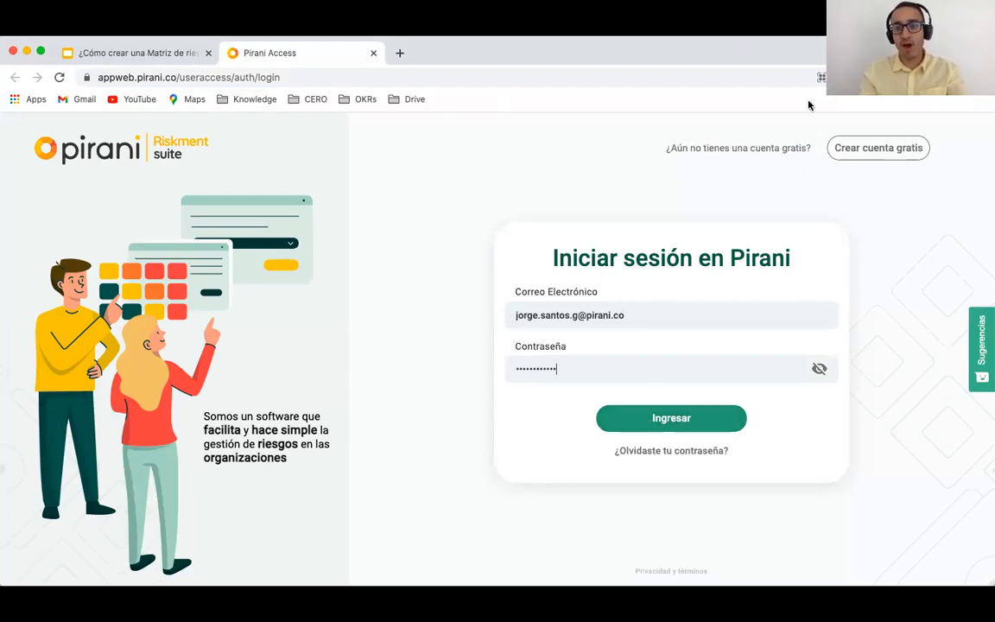
Step: Switch to the free account sign-up form and enter the account e-mail
click(860, 151)
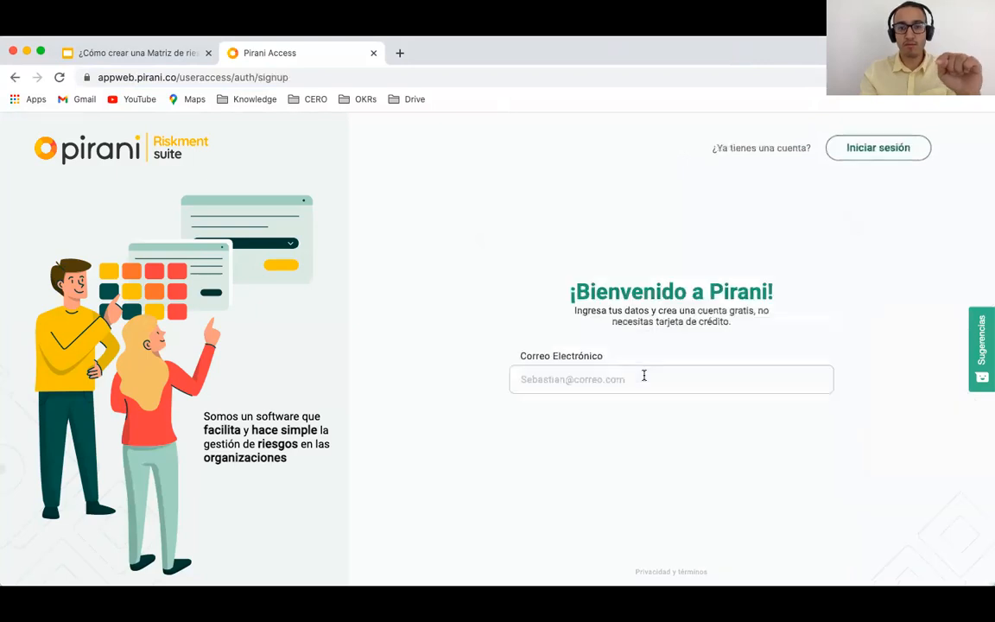
click(578, 381)
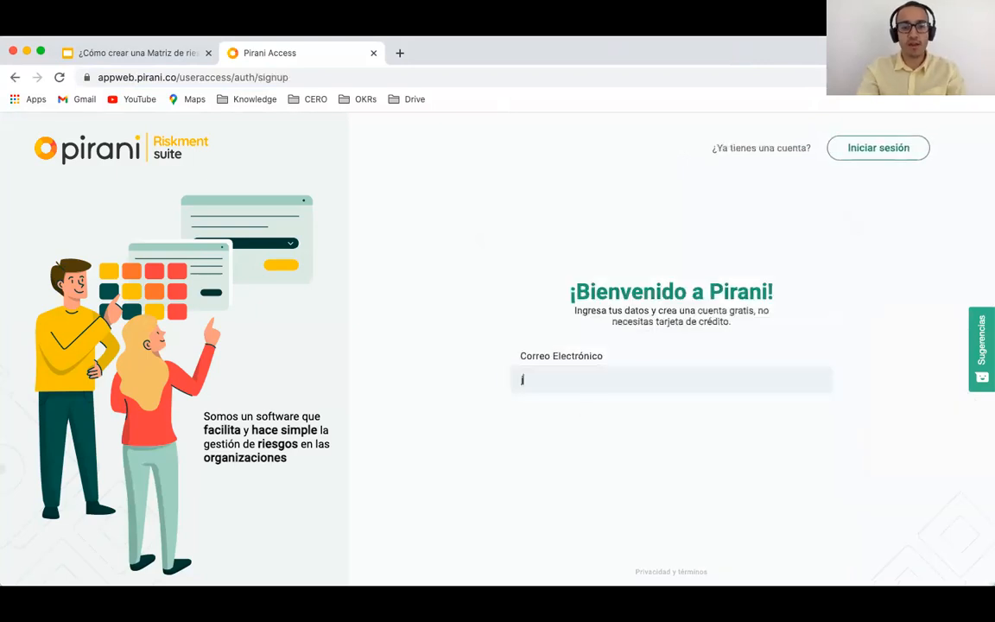
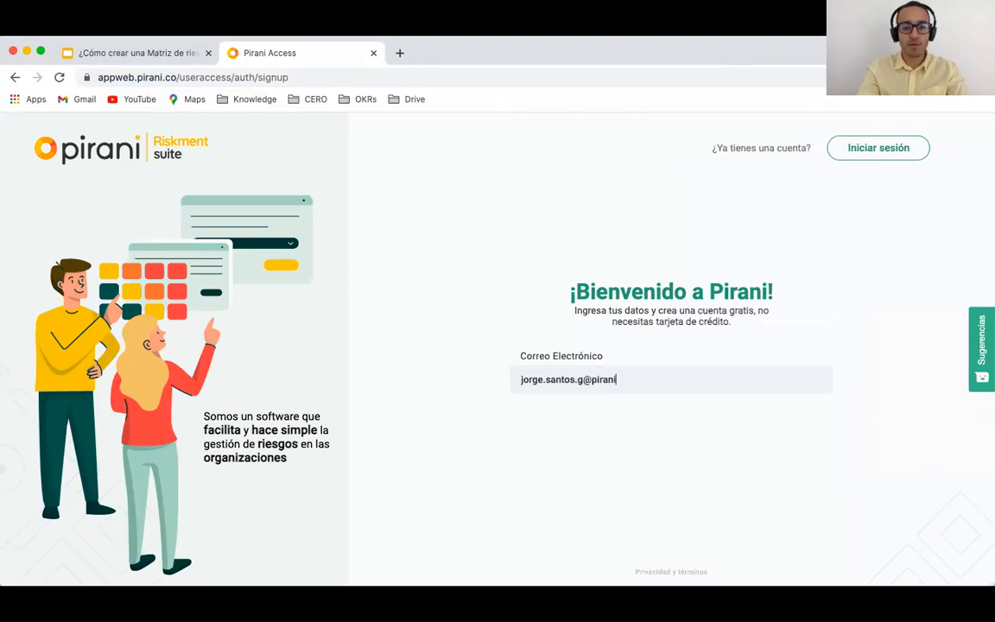
Step: Fill in first name, last name and password, then submit Crear cuenta gratis
click(547, 360)
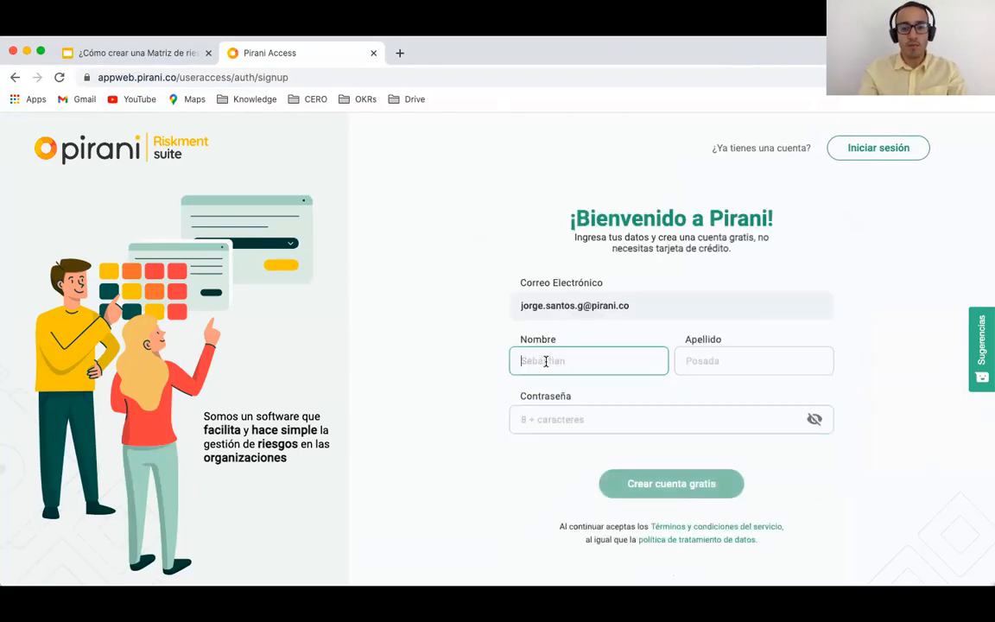
key(Tab)
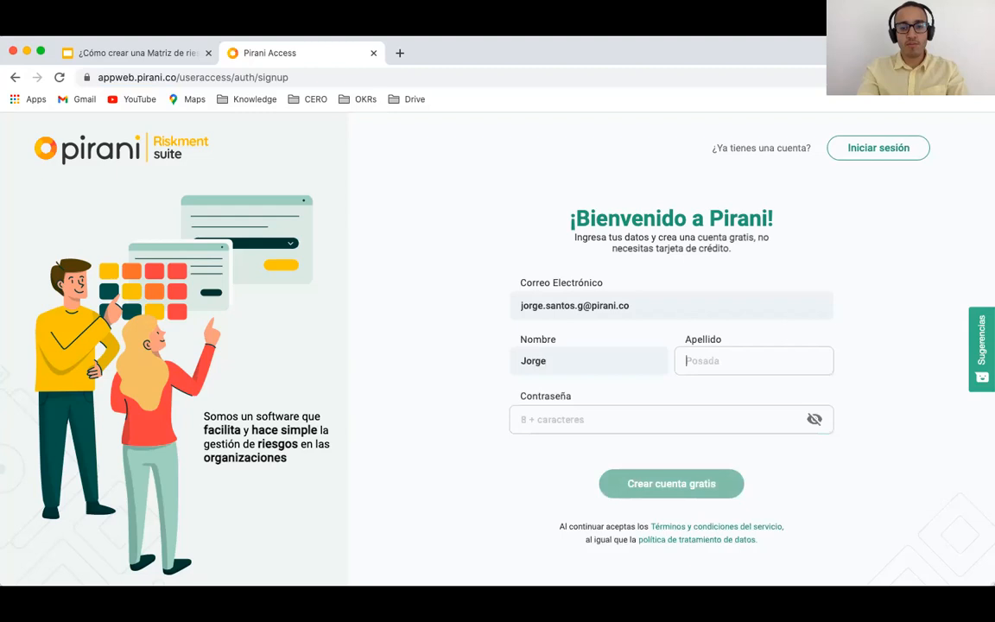
key(Tab)
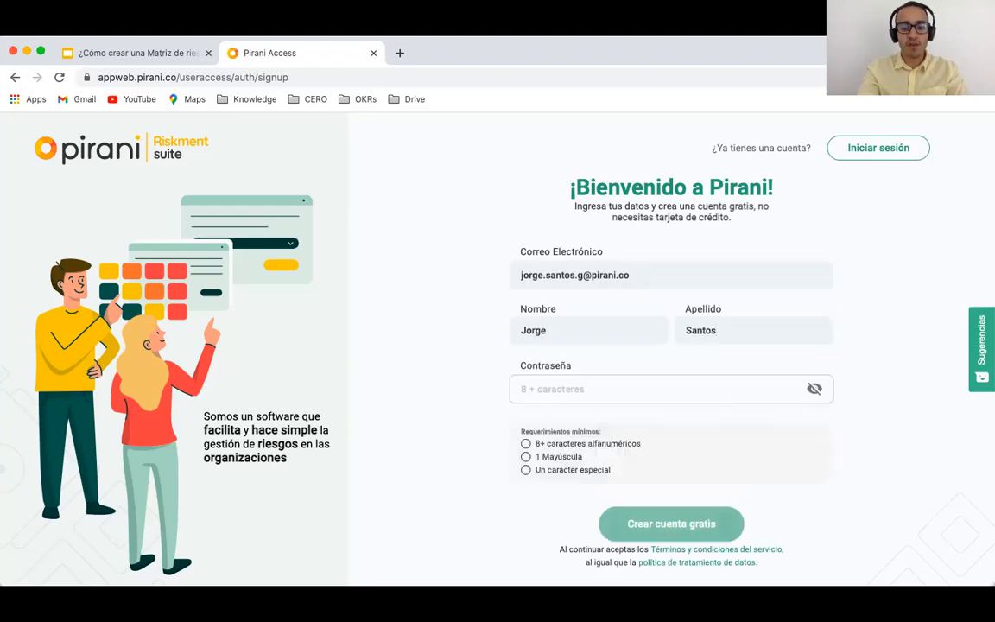
text(•••••••)
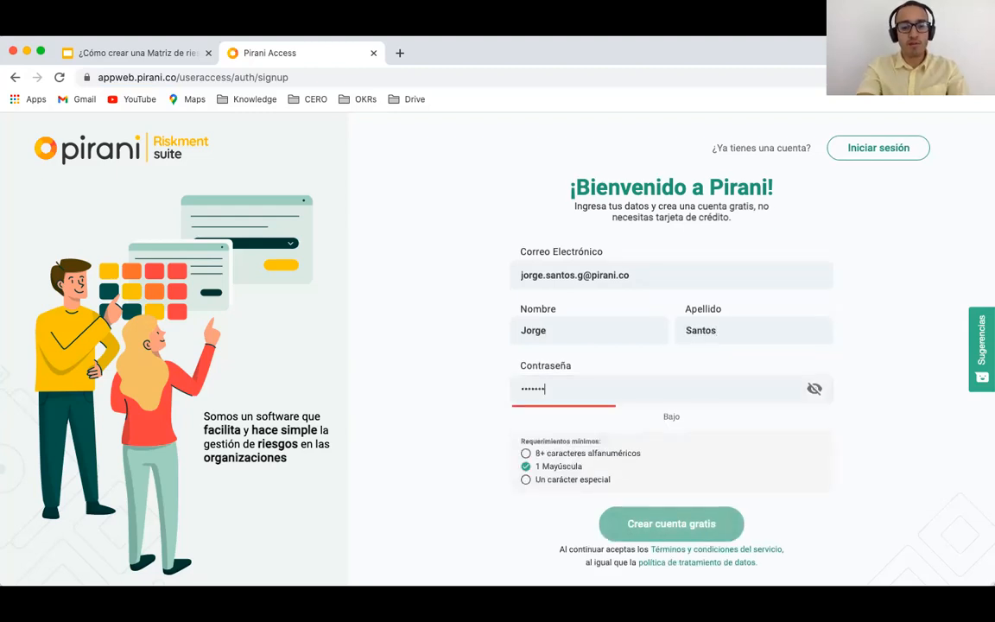
text(••••)
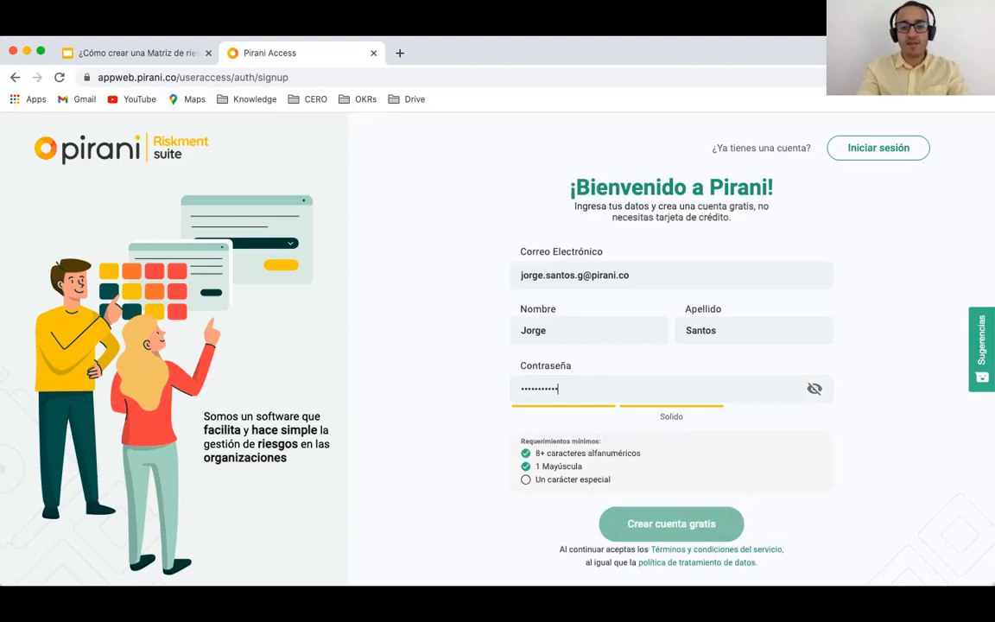
text(•)
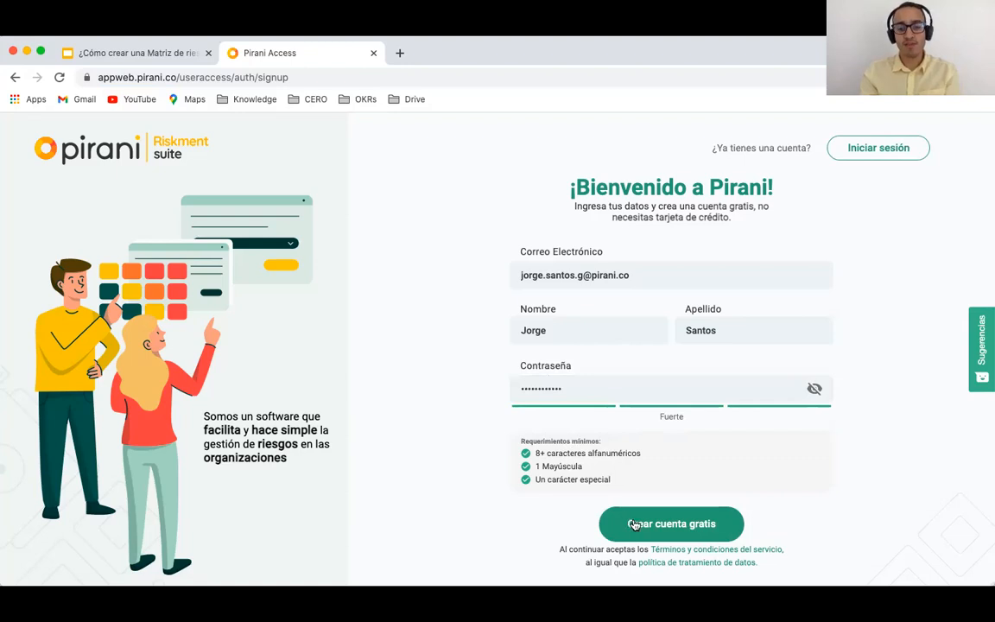
click(700, 526)
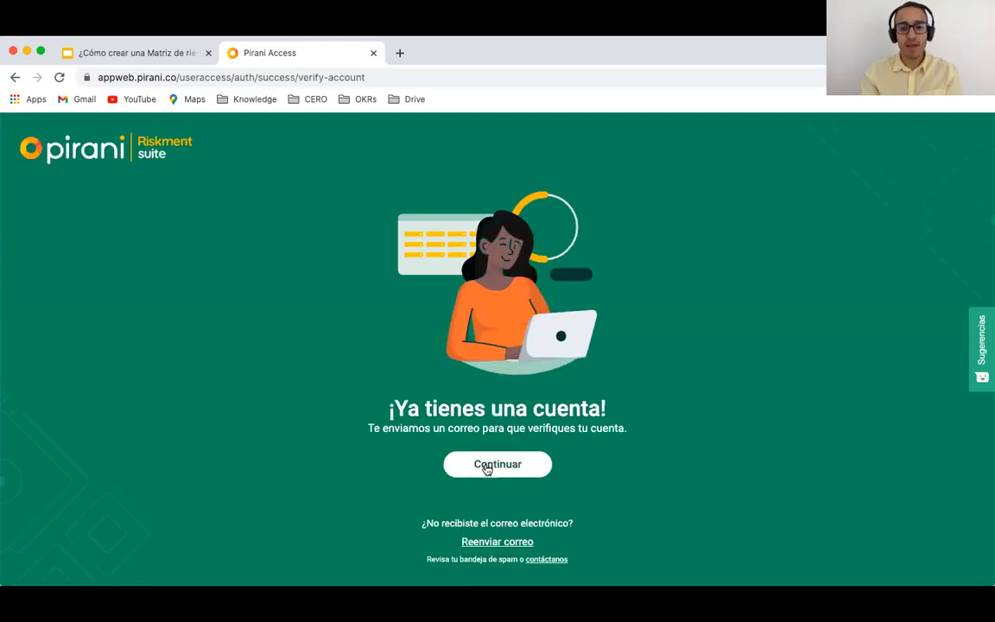
Step: Name the new organization Pirani and set its country to Colombia
click(488, 469)
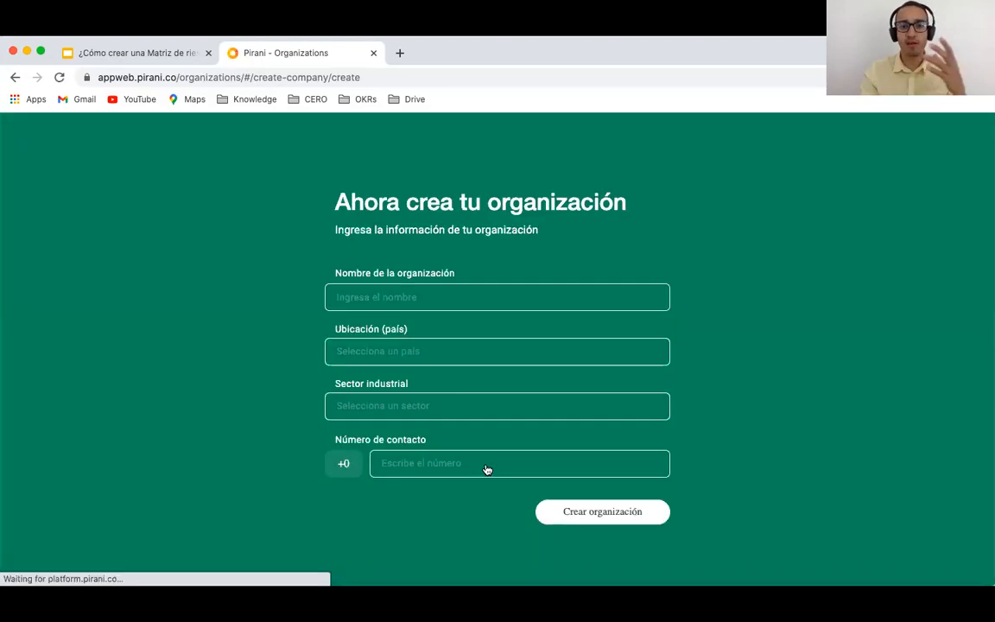
click(351, 293)
text(Pirani)
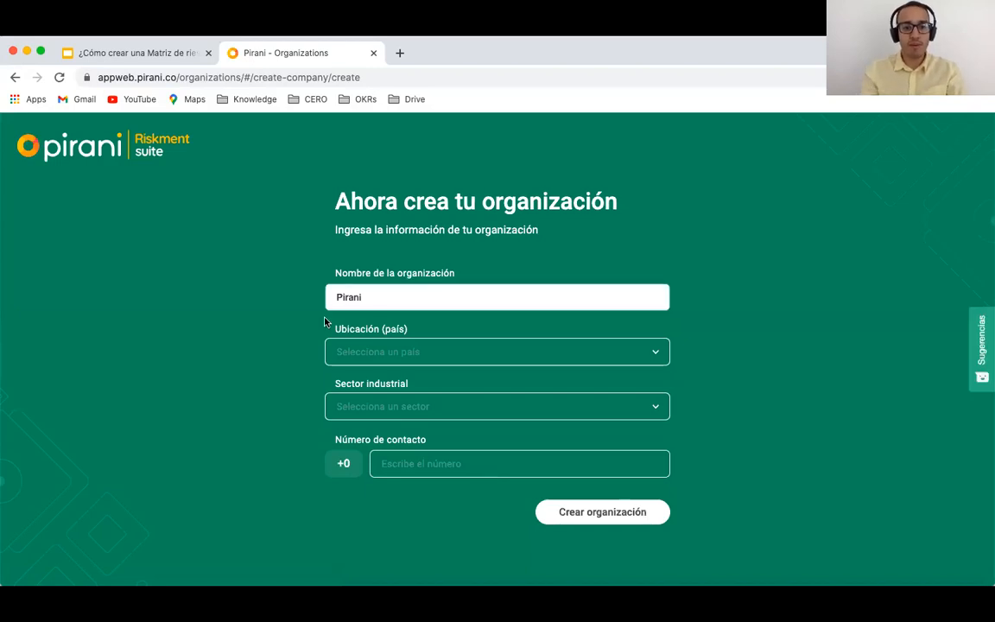
click(373, 349)
text(Col)
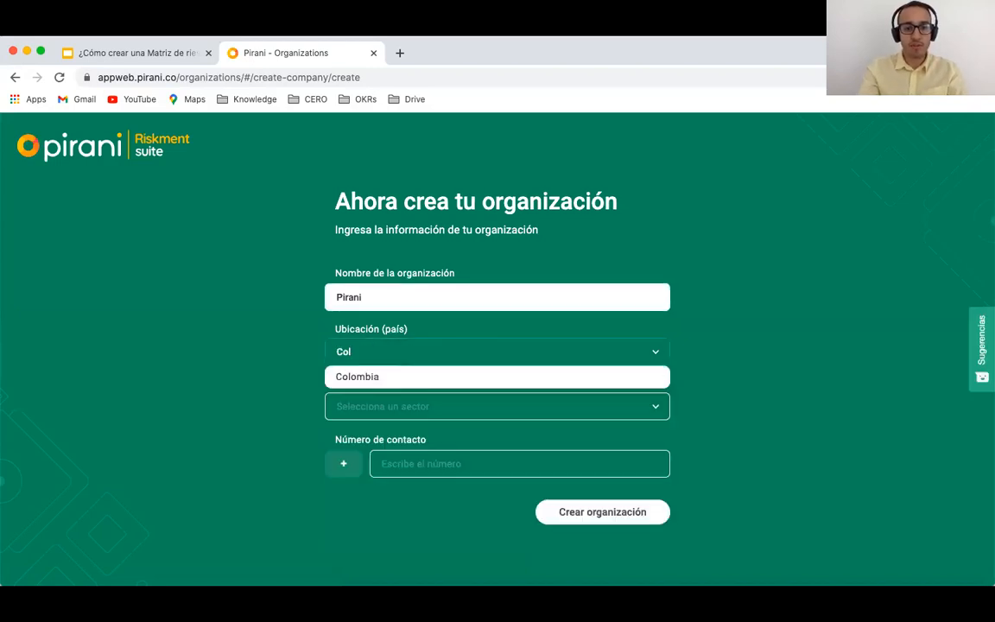
text(om)
click(343, 379)
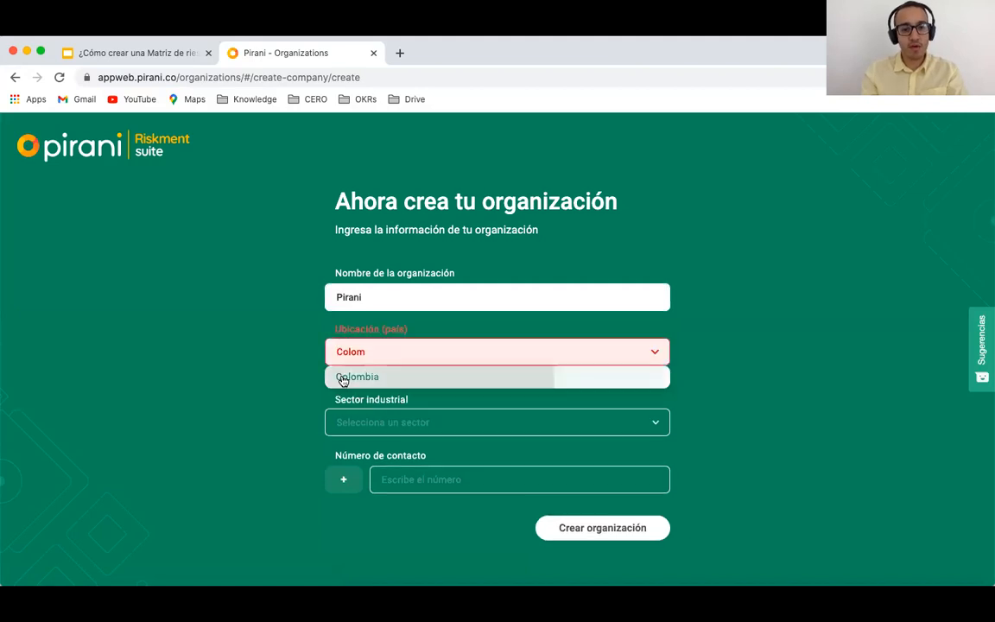
Step: Set the sector to IT, Telecomunicaciones, add a contact phone, and create the organization
click(396, 408)
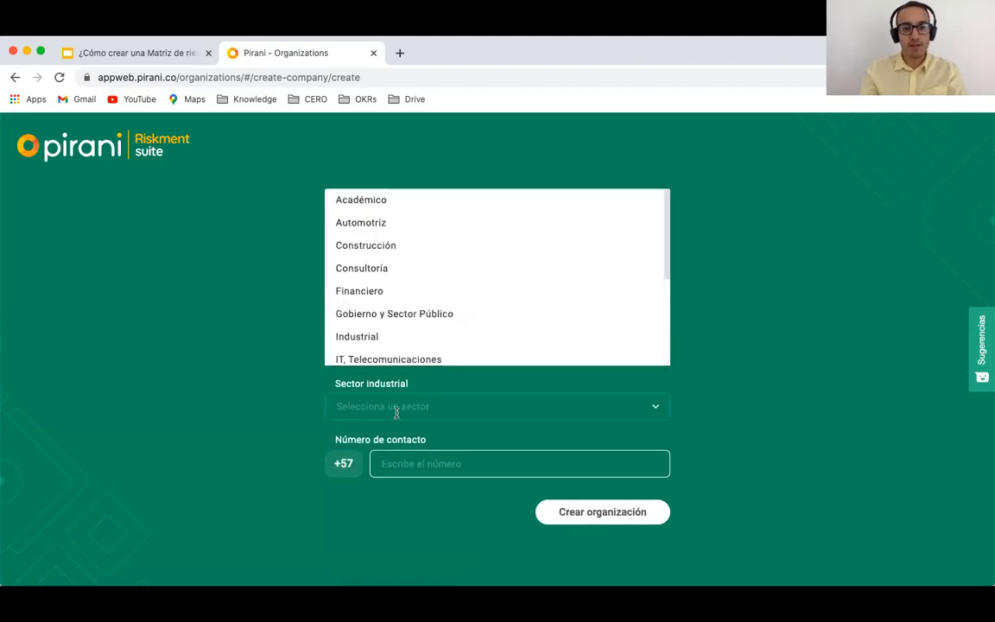
click(341, 359)
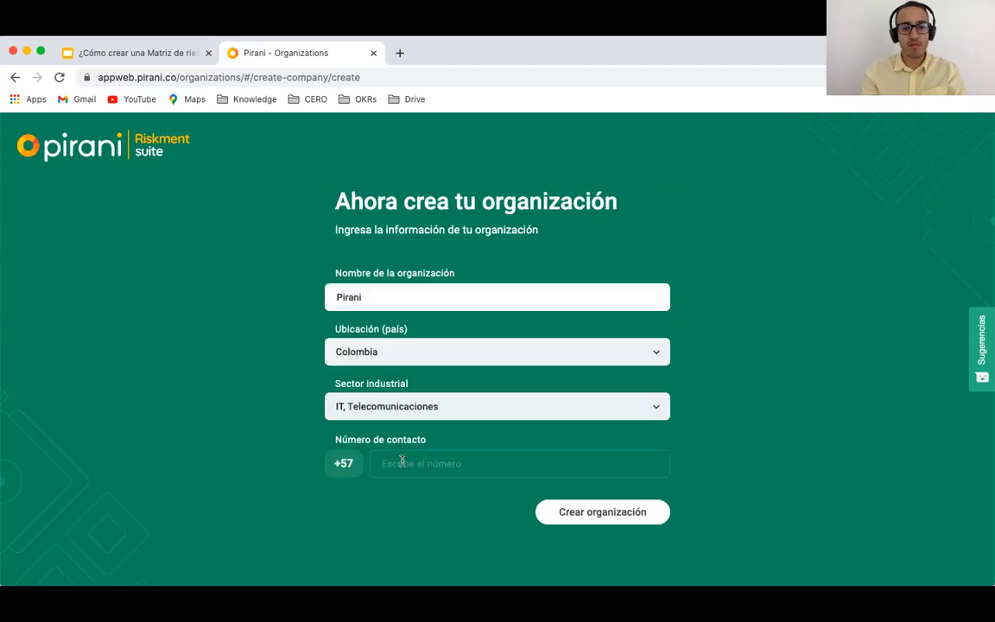
click(403, 464)
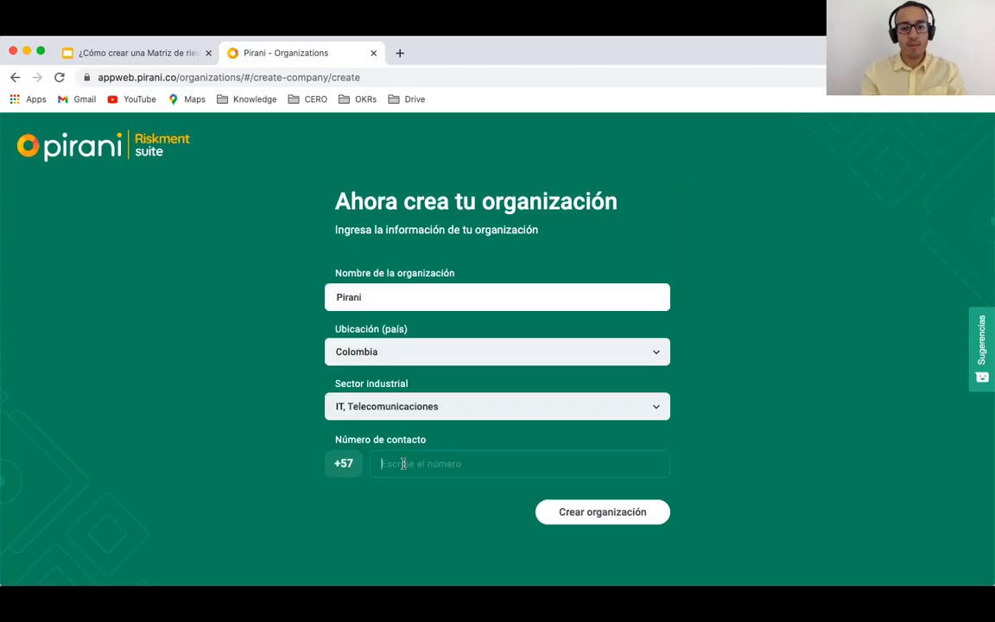
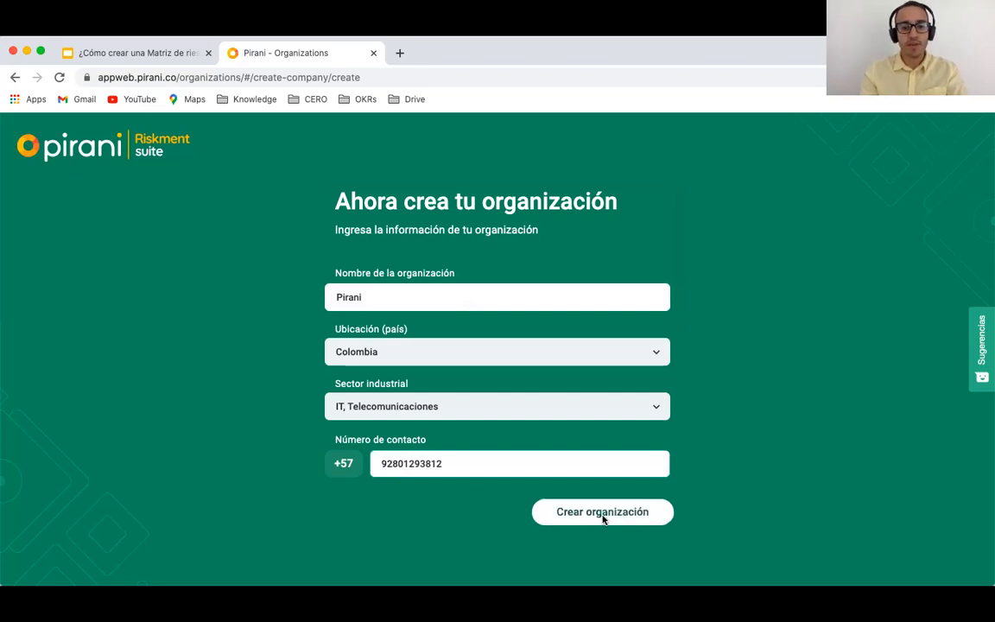
click(603, 516)
click(525, 488)
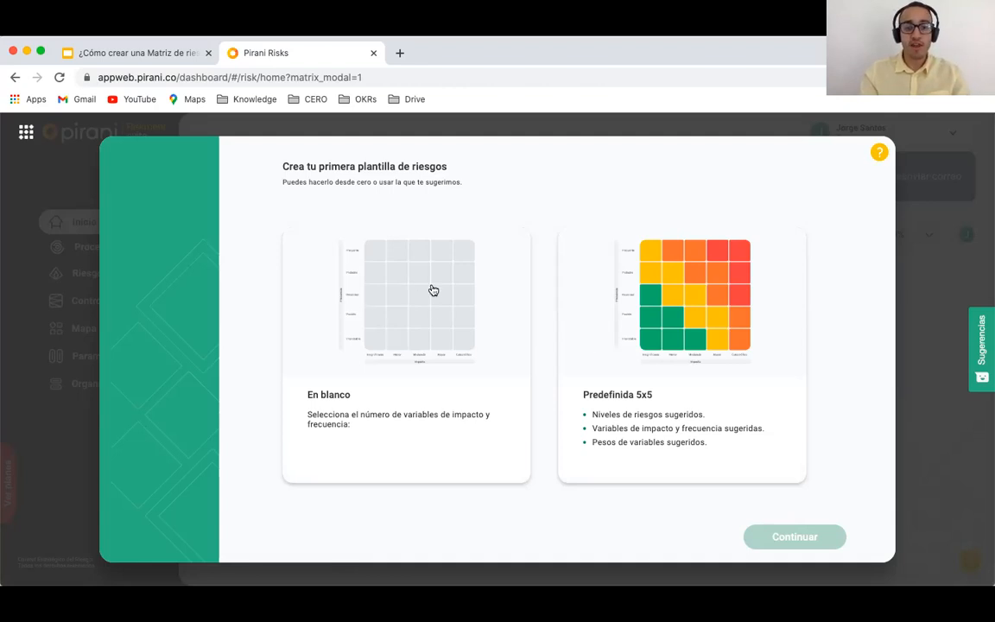
Step: Start a blank risk template with 5 impact levels and 3 frequency levels
click(392, 318)
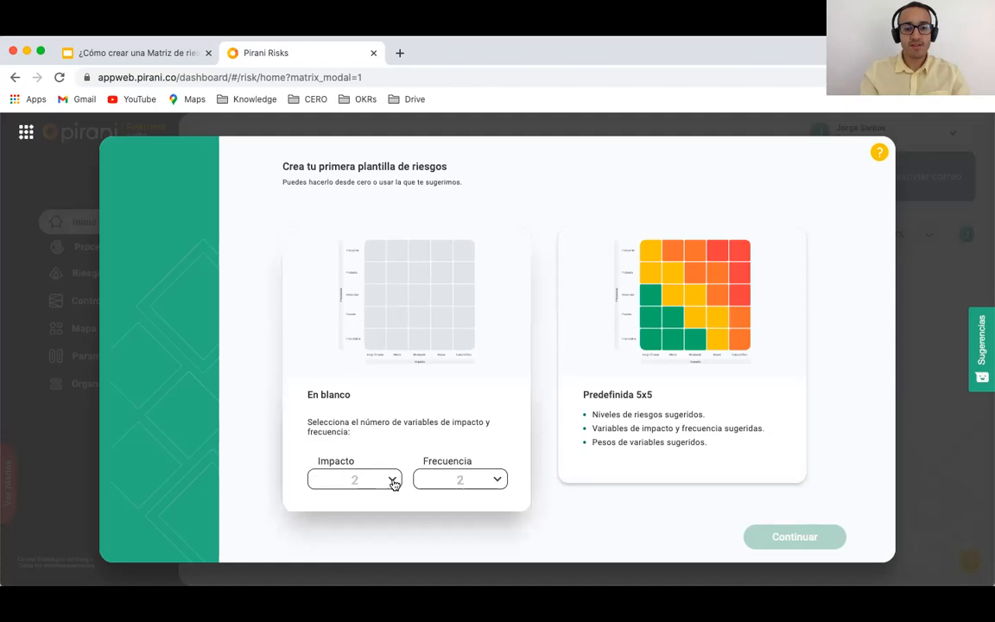
click(393, 481)
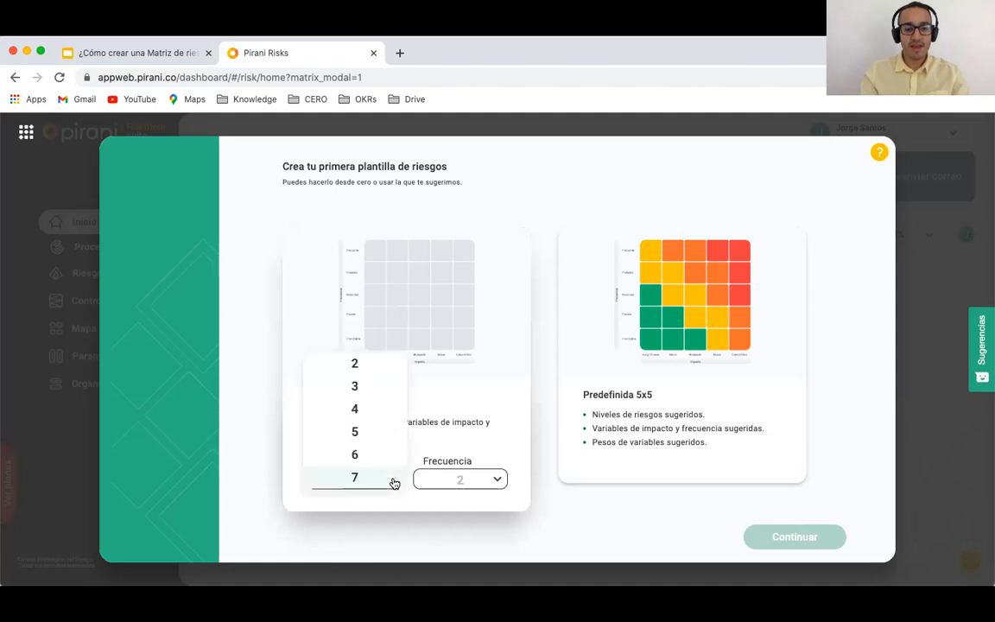
click(356, 435)
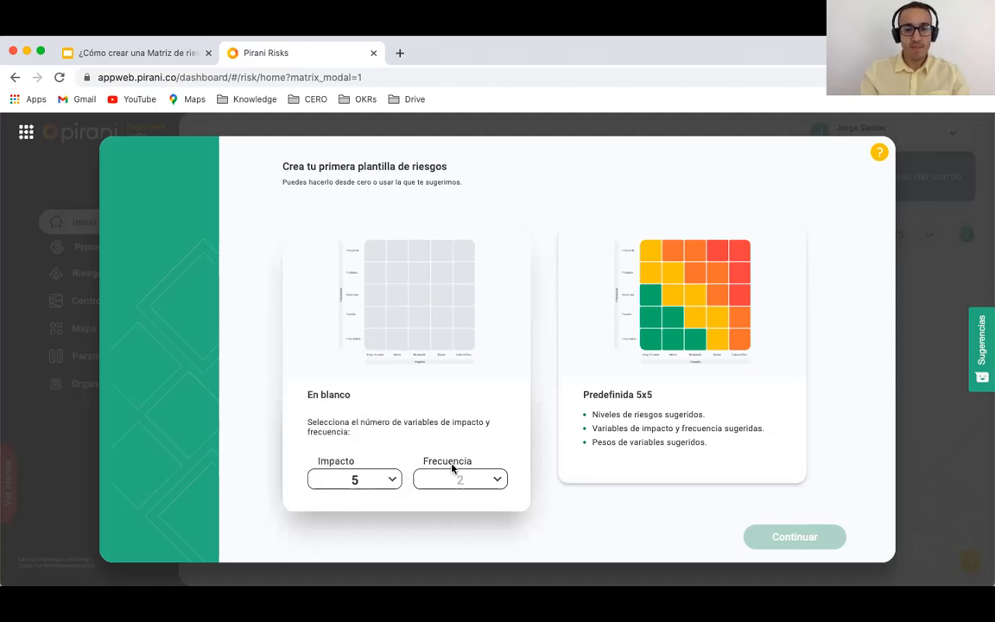
click(497, 481)
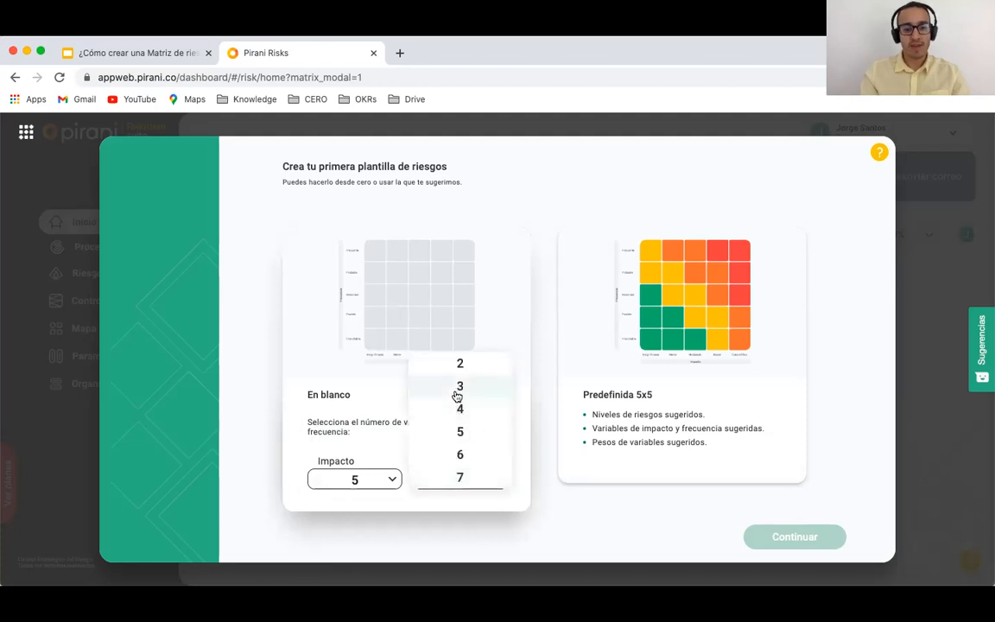
click(457, 396)
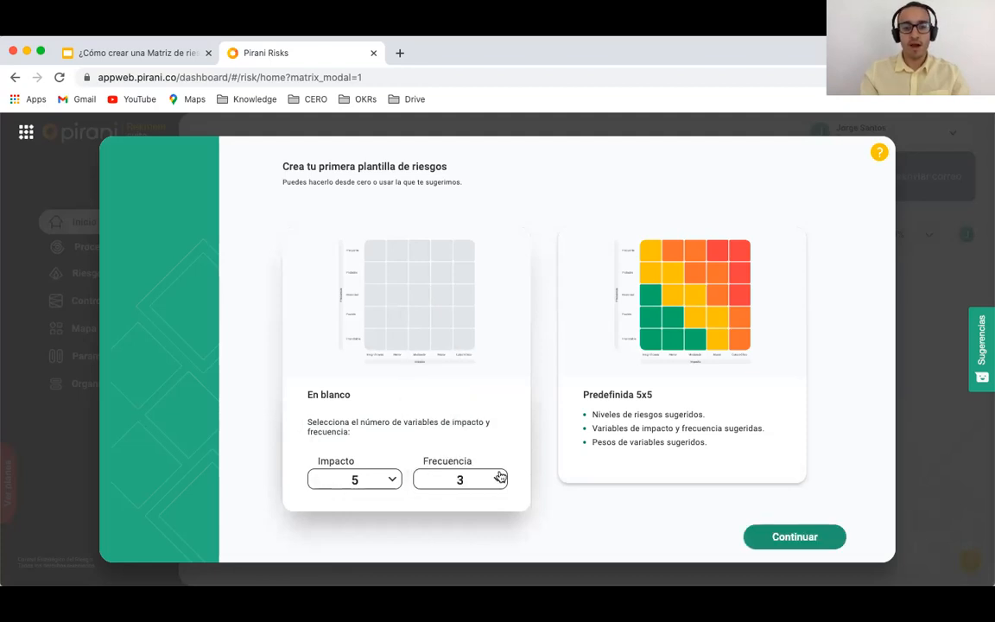
click(765, 541)
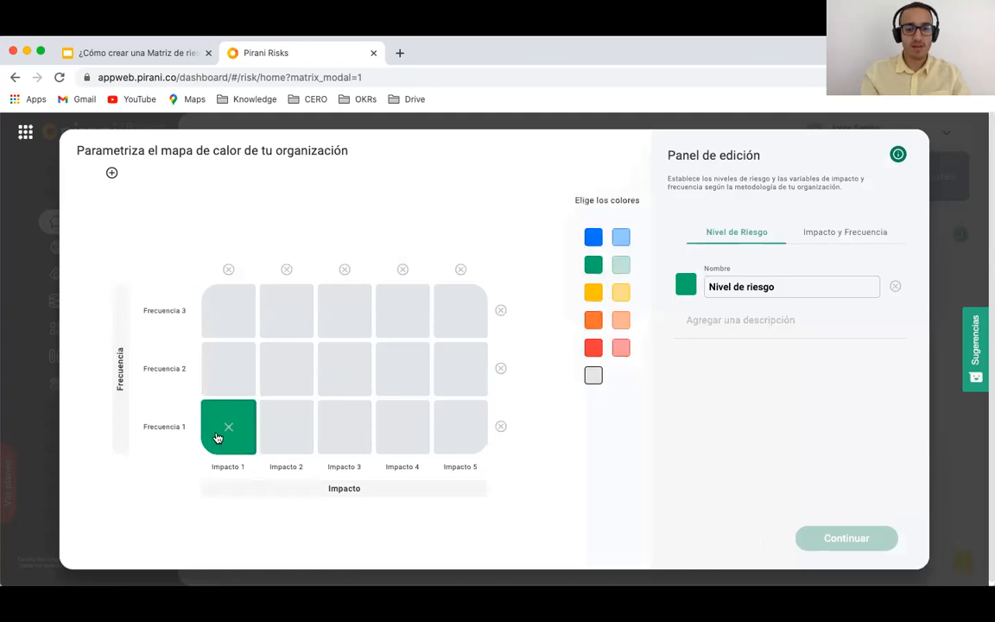
Step: Name the green level Bajo and add a yellow Medio level for the cells next to it
click(594, 266)
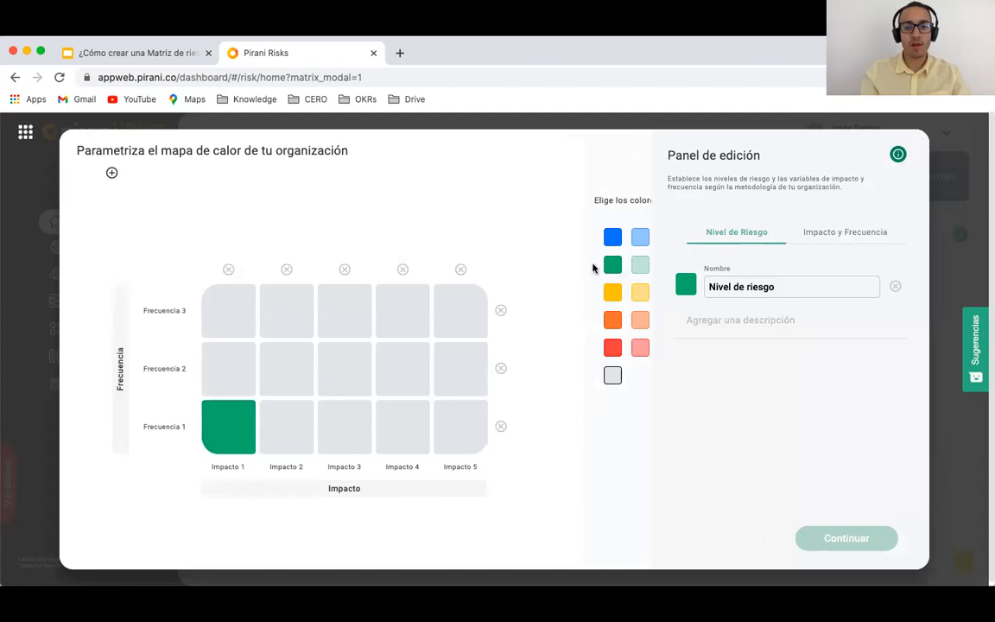
triple_click(731, 285)
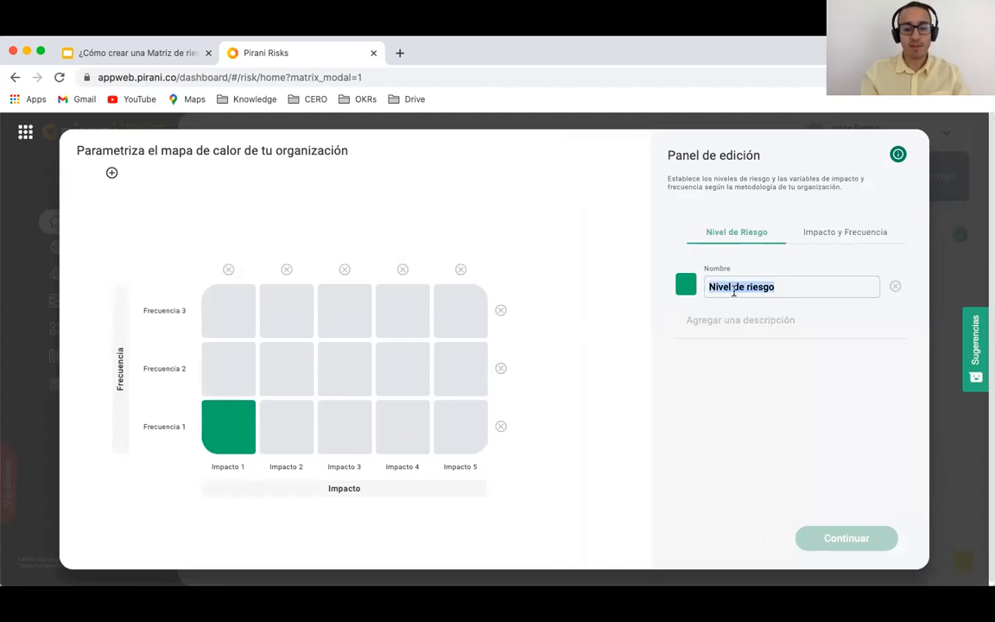
text(Baj)
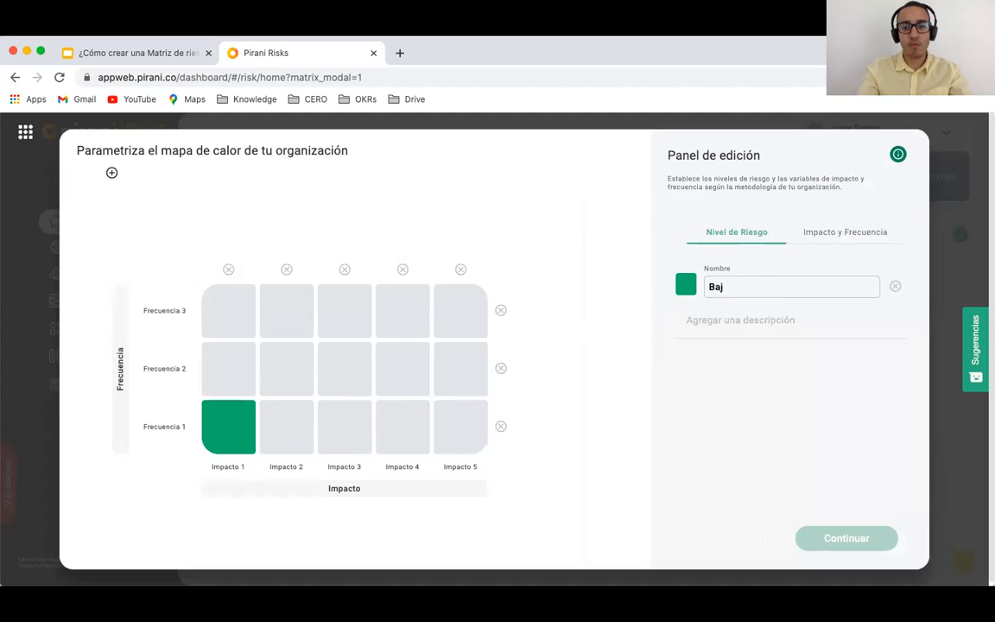
text(o)
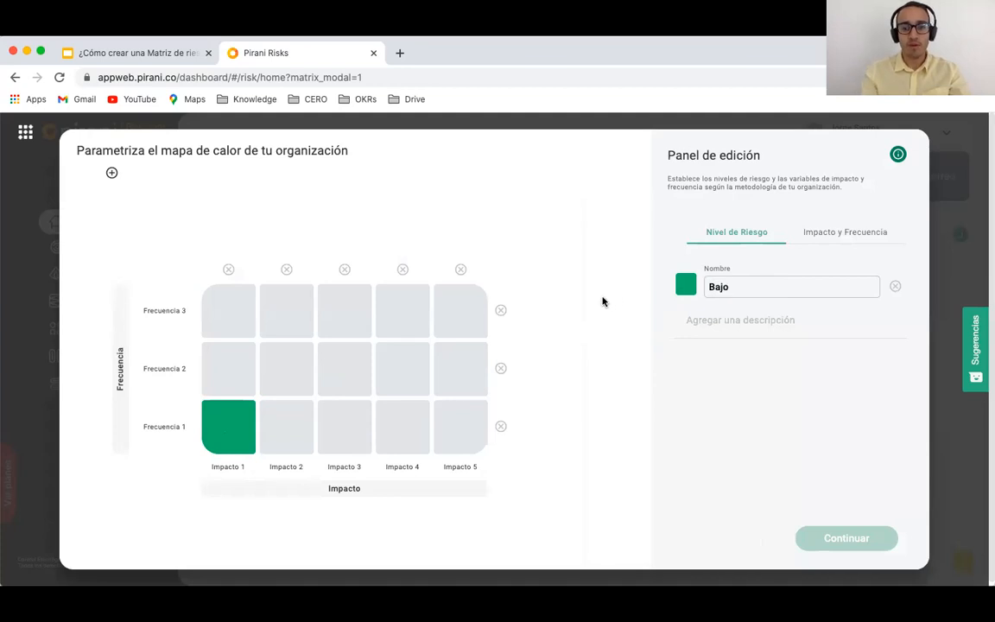
click(277, 431)
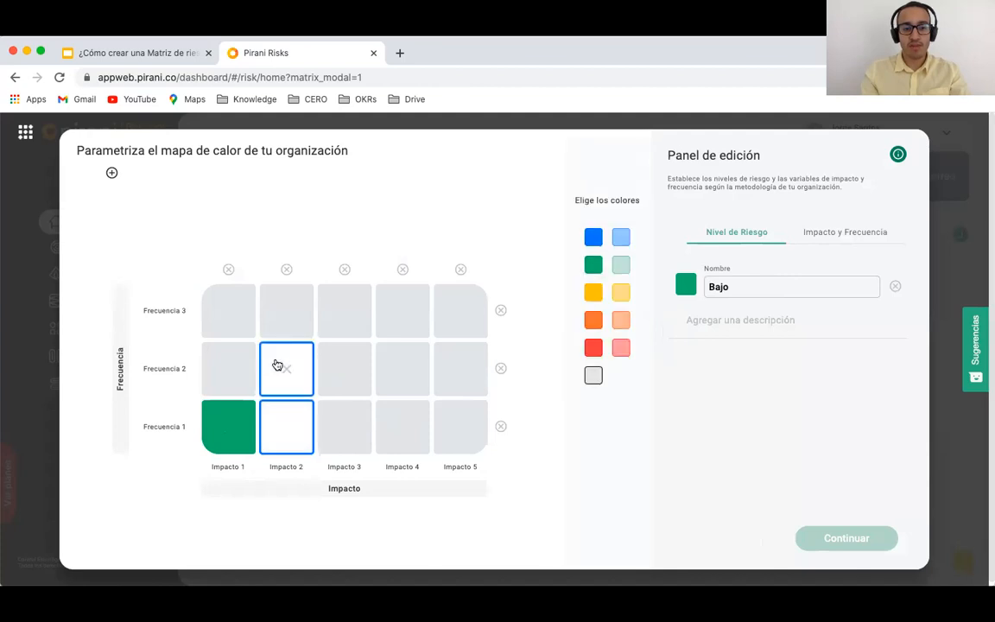
click(230, 373)
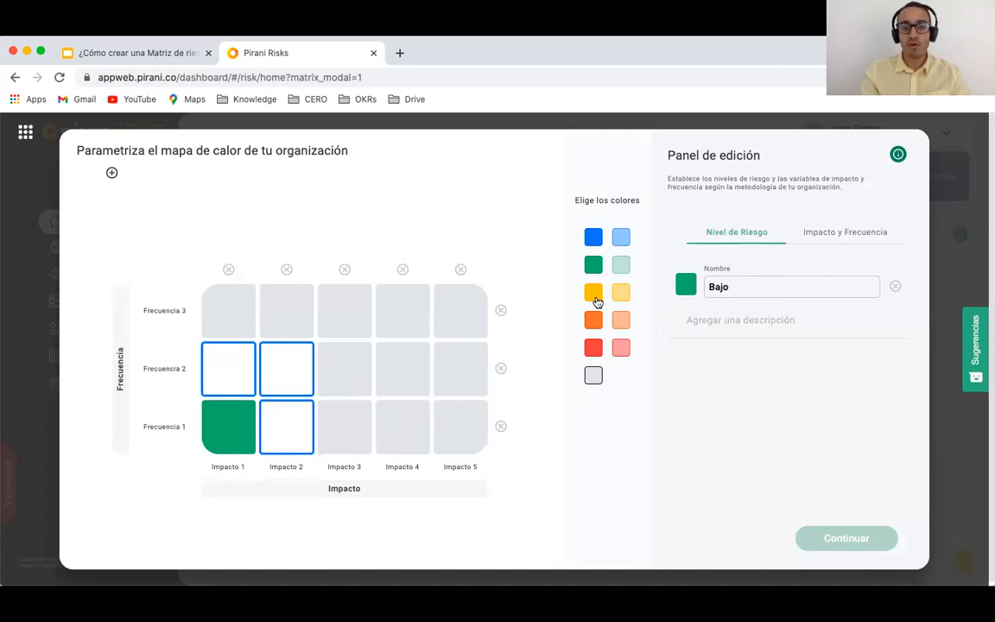
click(595, 296)
click(730, 372)
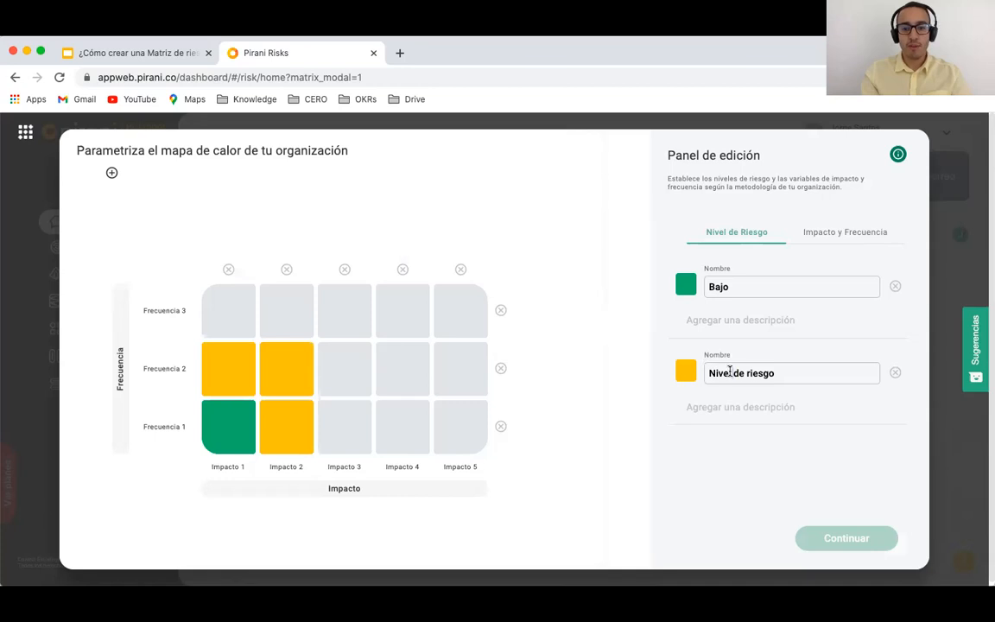
triple_click(730, 372)
text(M)
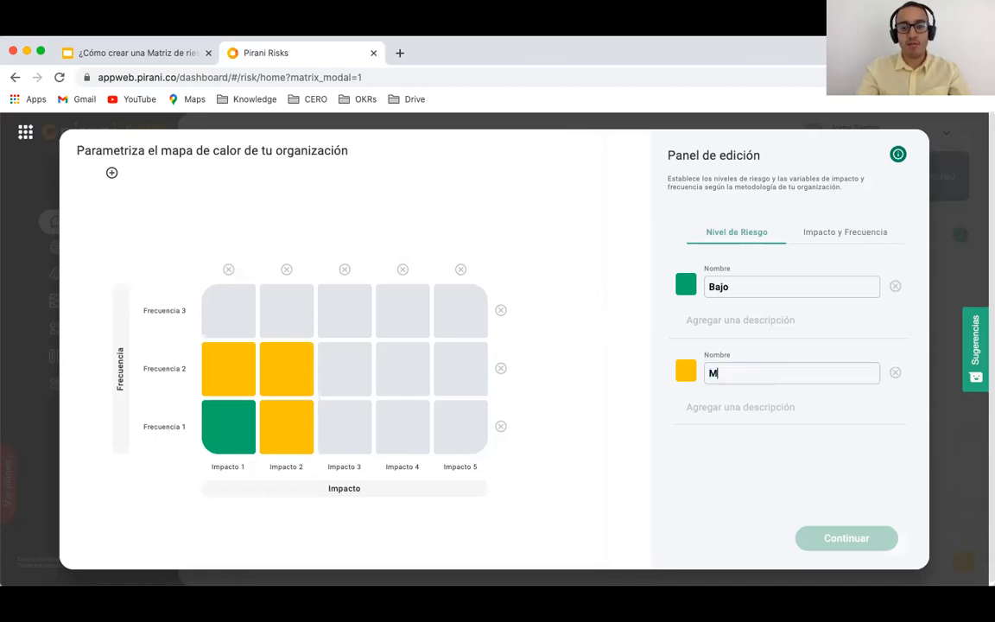
text(ed)
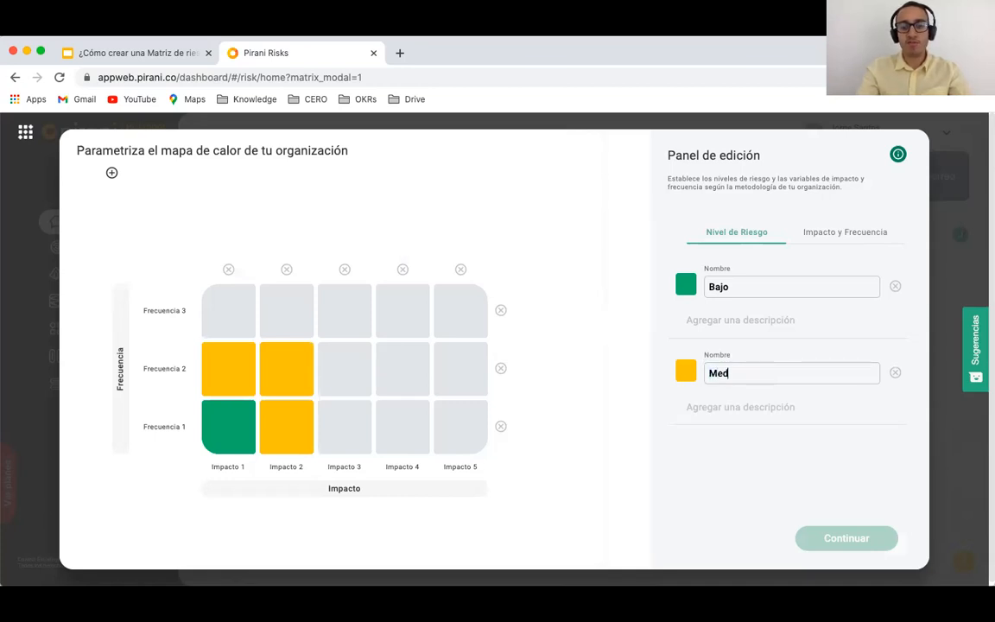
text(io)
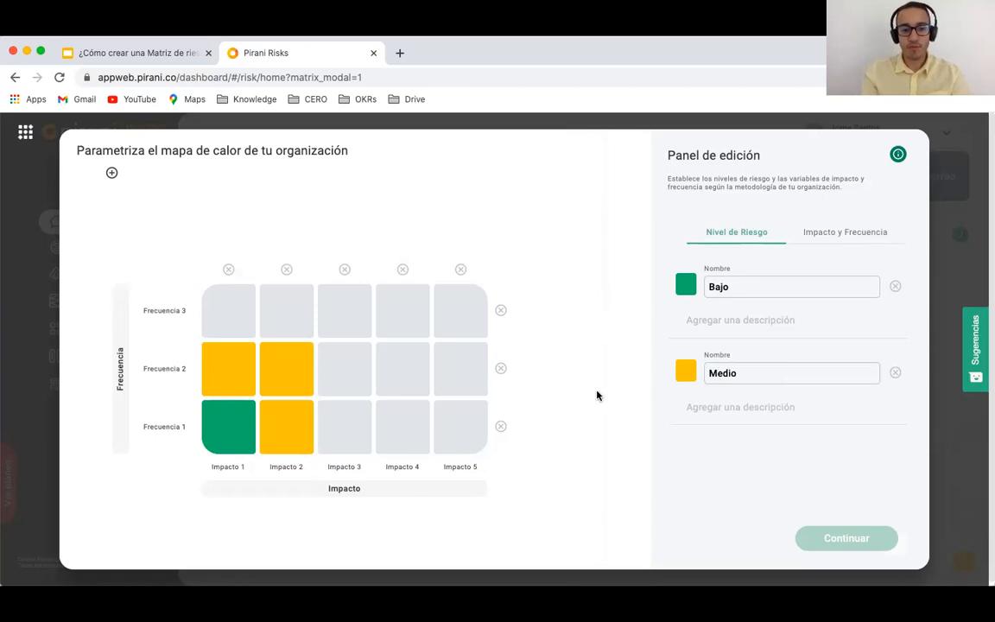
Step: Colour the middle cells orange as a new risk level named Medio-alto
click(331, 430)
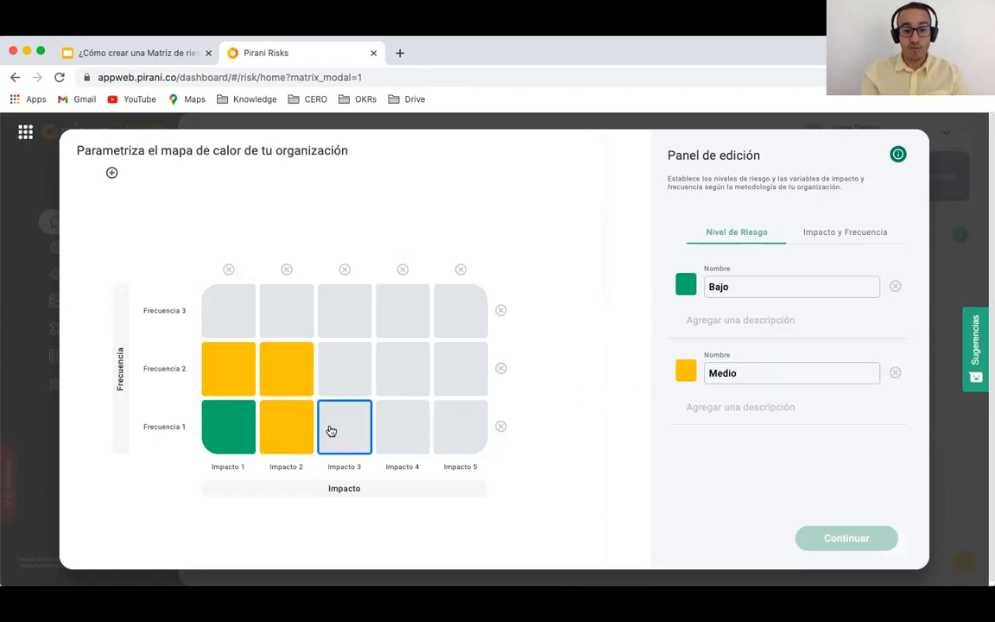
click(455, 423)
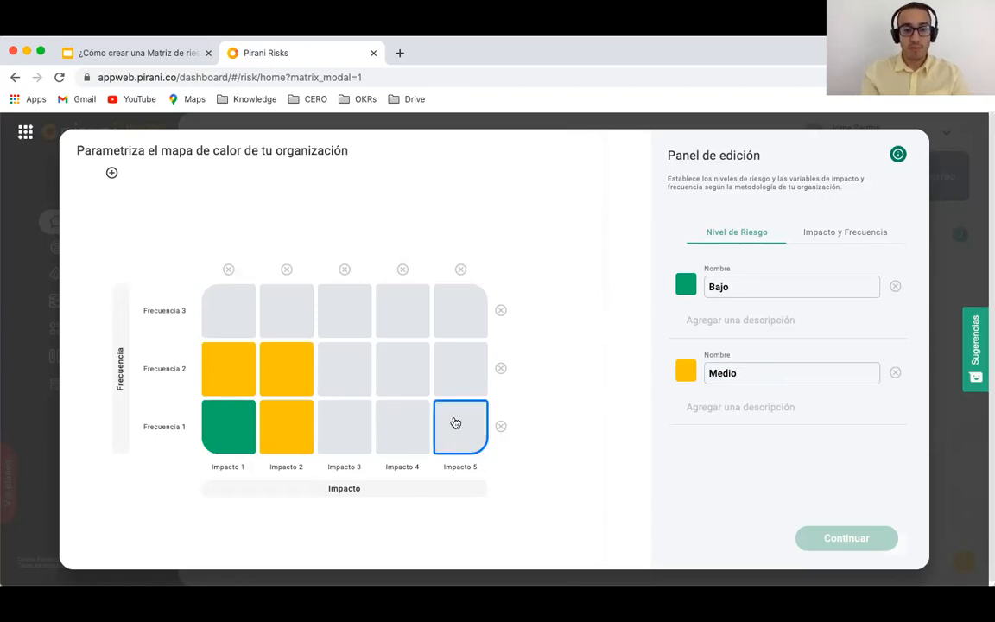
click(403, 428)
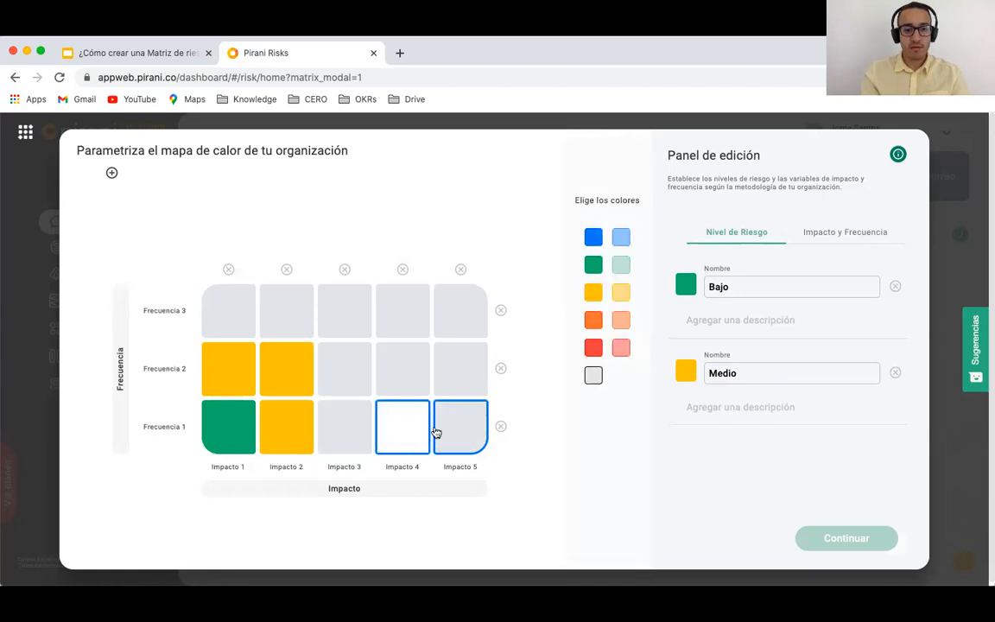
click(333, 432)
click(334, 377)
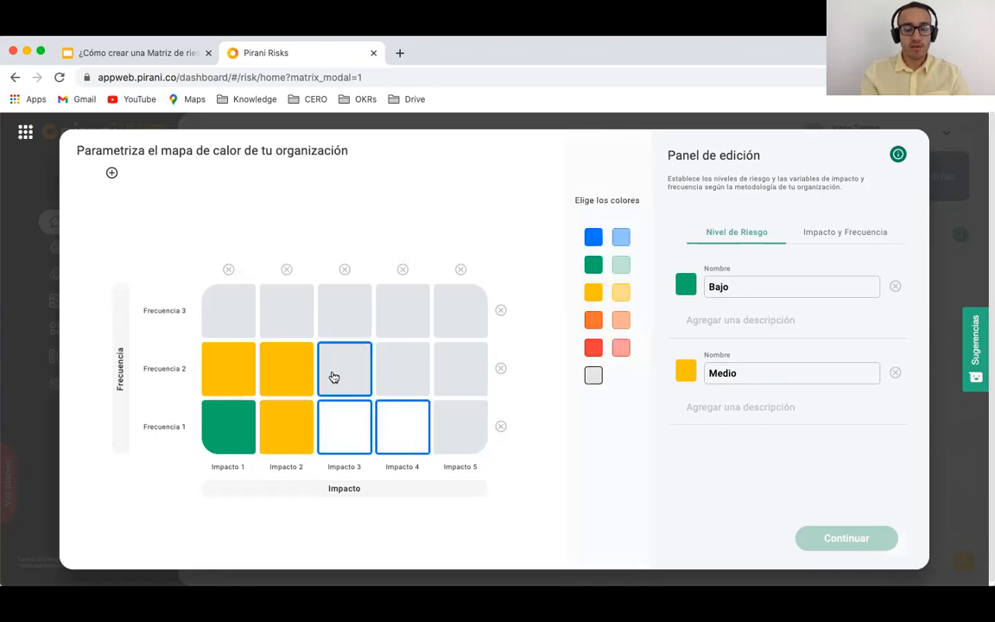
click(234, 321)
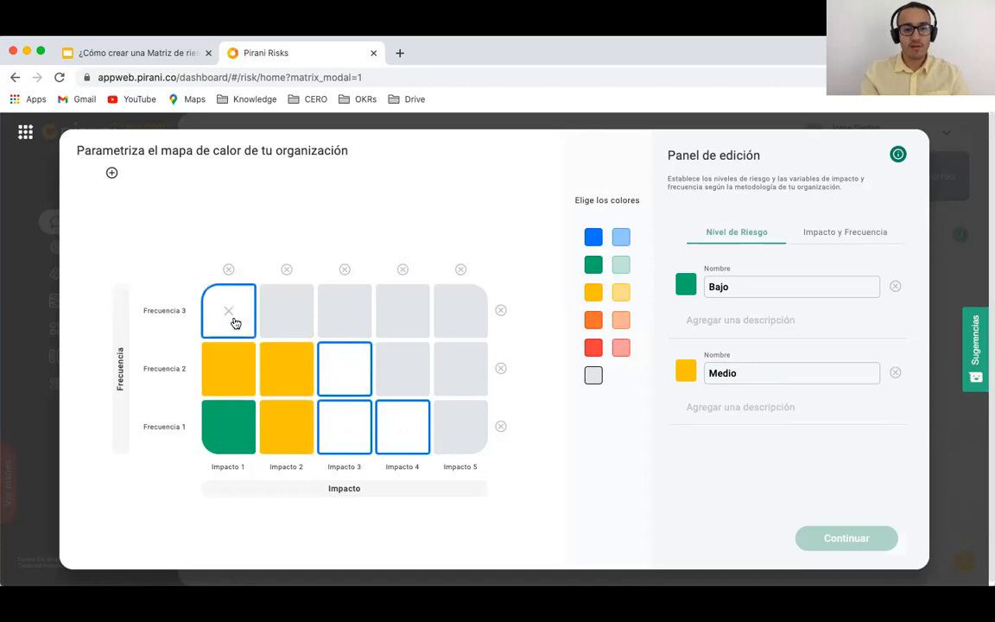
click(592, 322)
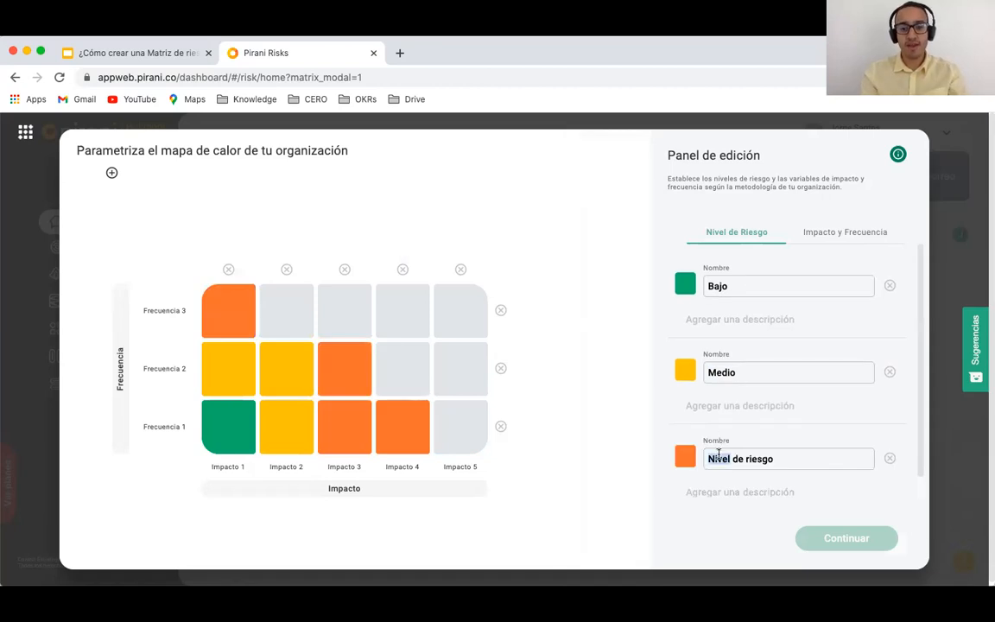
double_click(719, 458)
triple_click(719, 458)
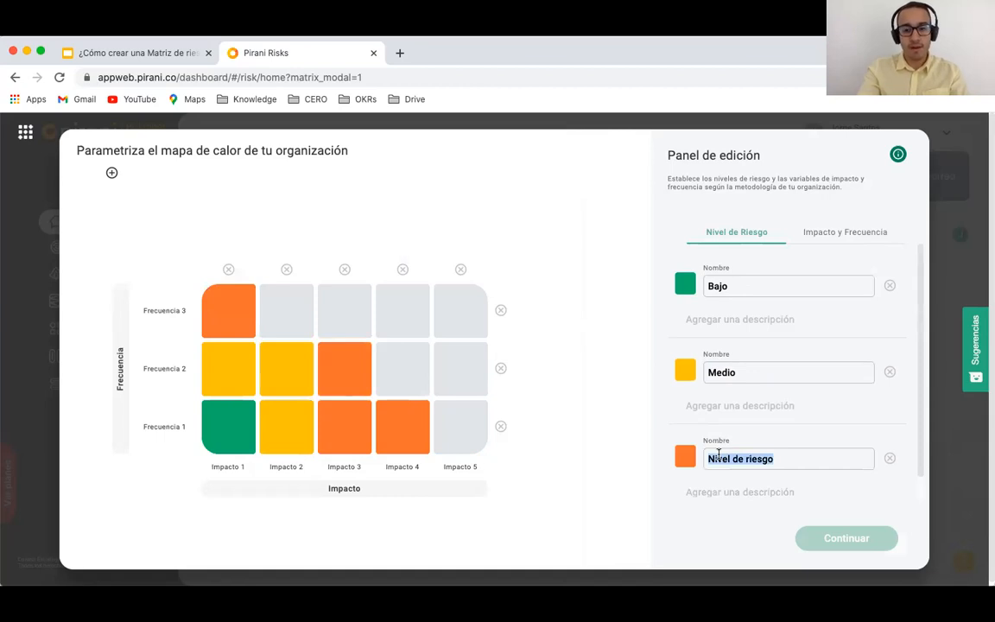
text(Medio-alto)
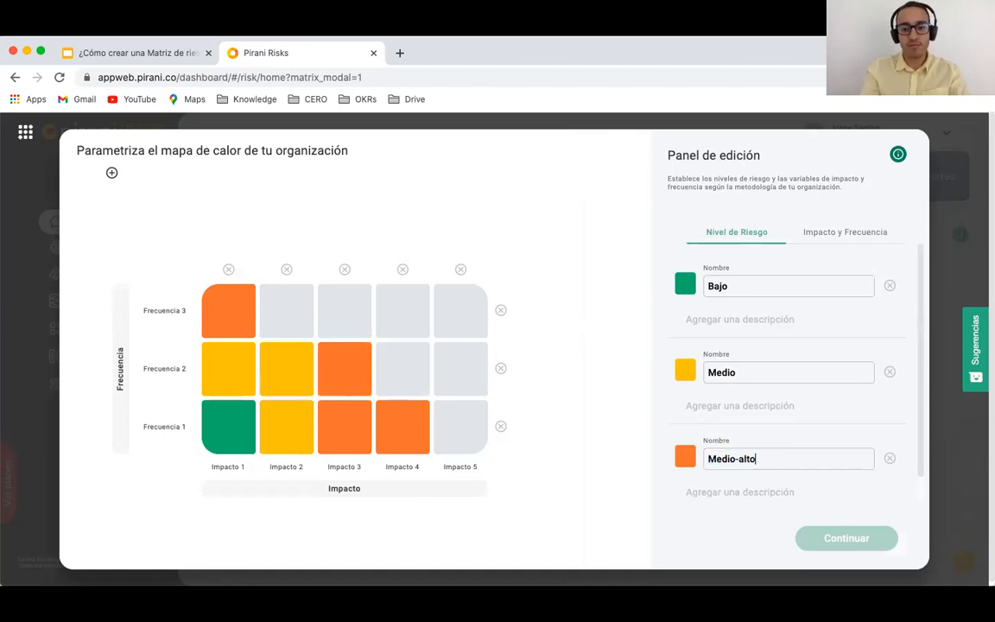
Step: Colour the remaining high-impact and high-frequency cells red as the Alto level
click(439, 386)
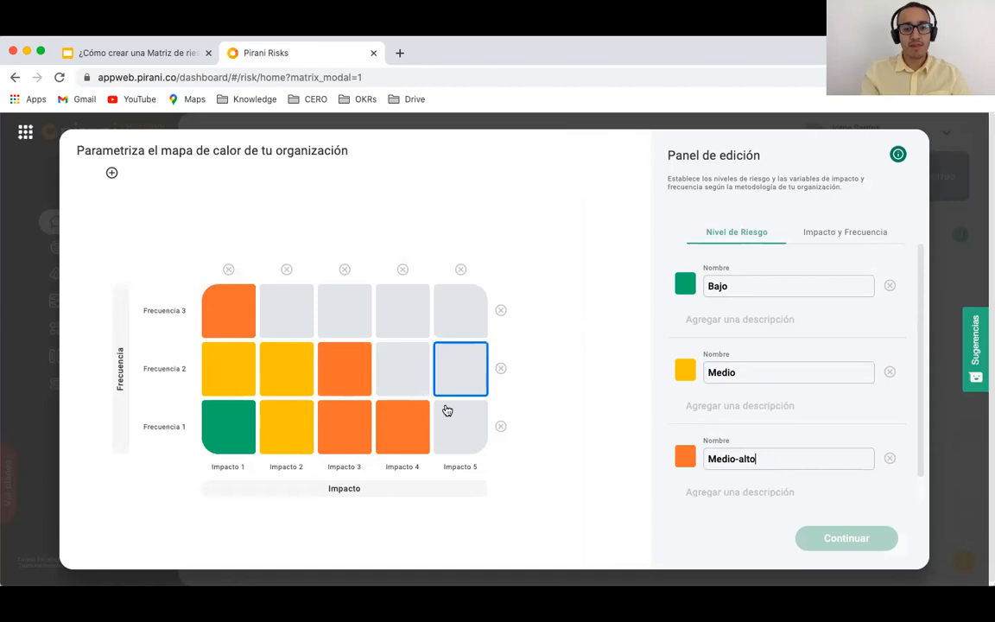
click(448, 410)
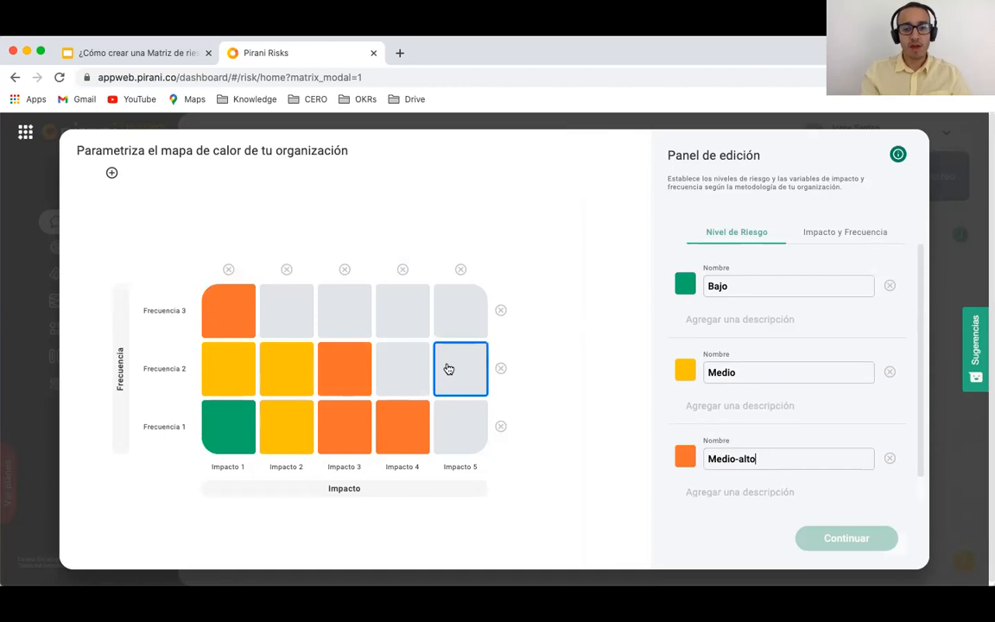
click(399, 378)
click(293, 320)
click(346, 322)
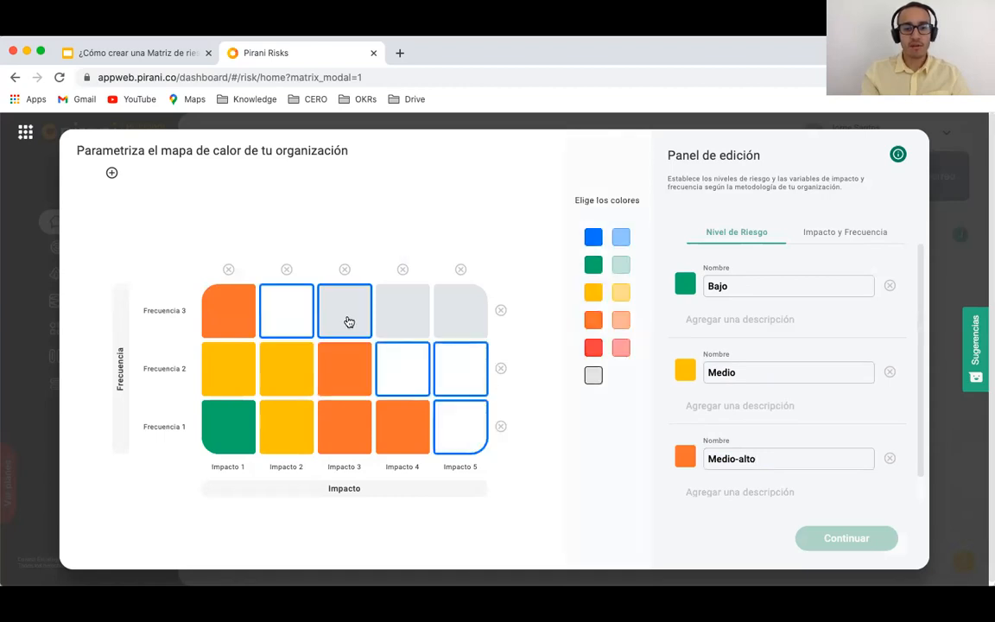
click(406, 322)
click(472, 326)
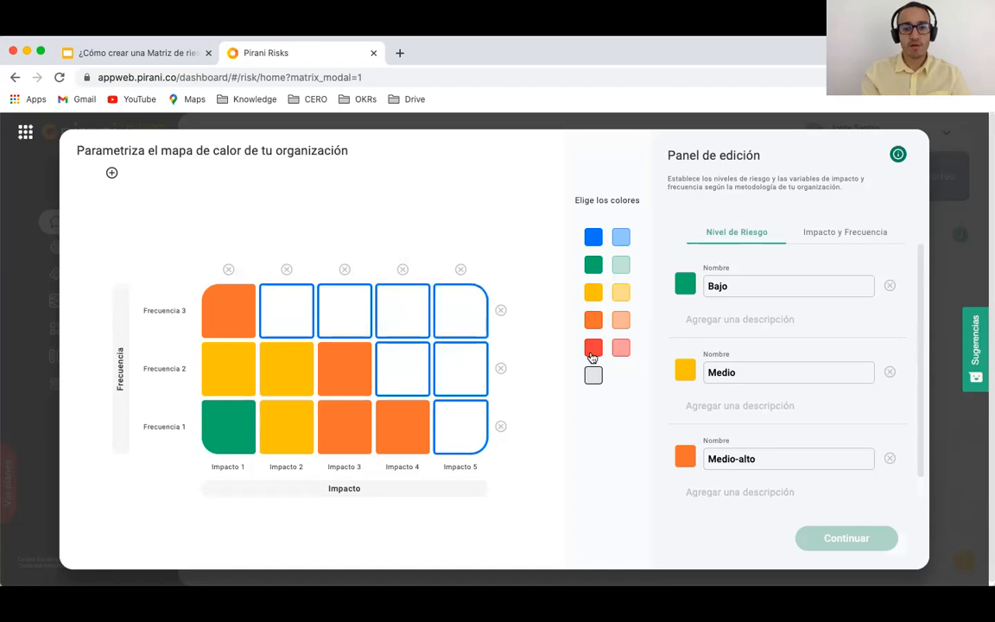
click(593, 352)
scroll(763, 380, down, 1)
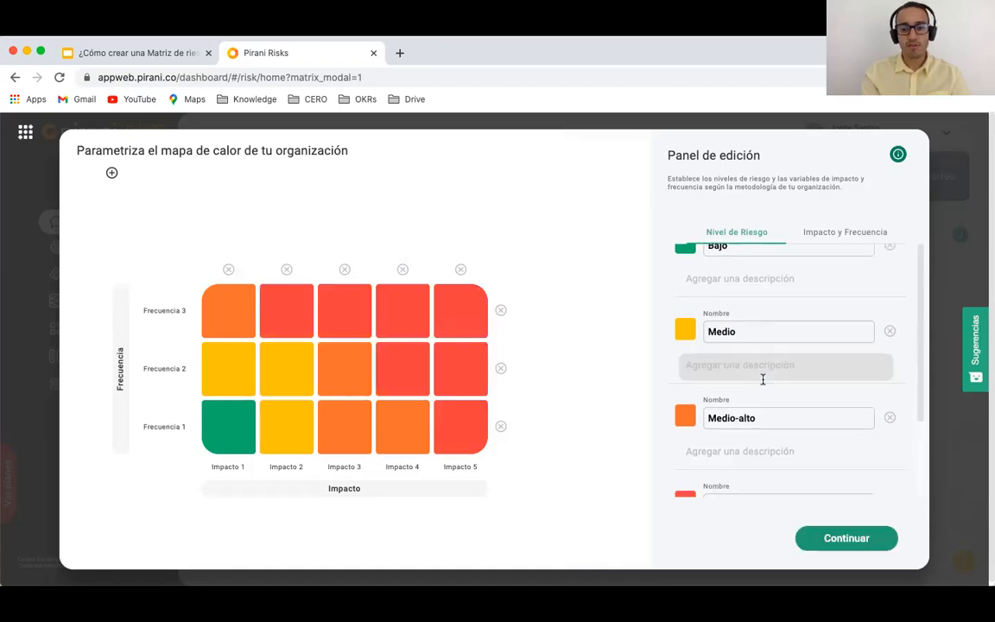
scroll(763, 379, down, 2)
triple_click(723, 438)
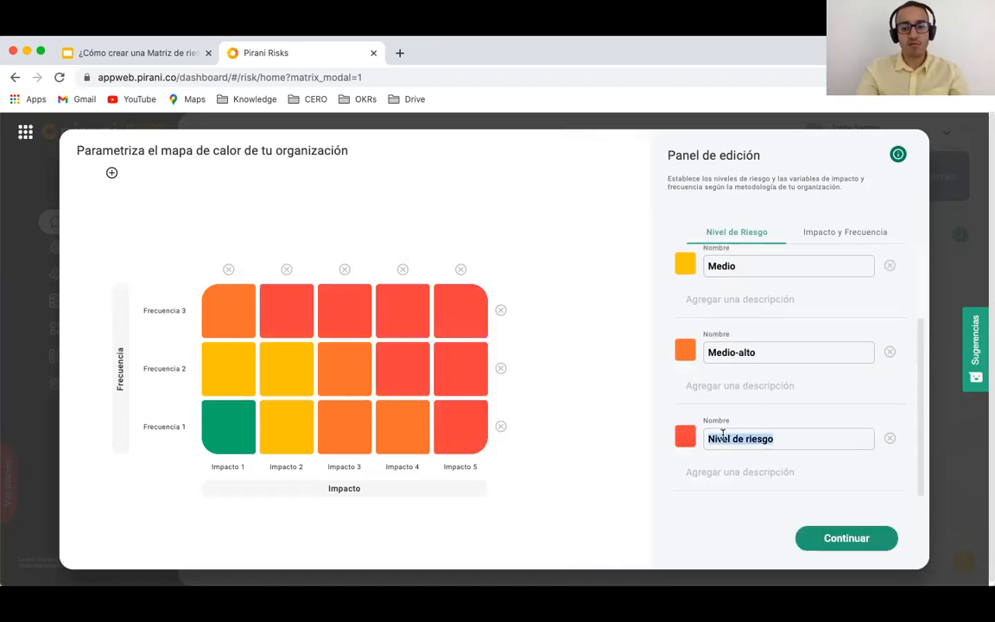
text(Alto)
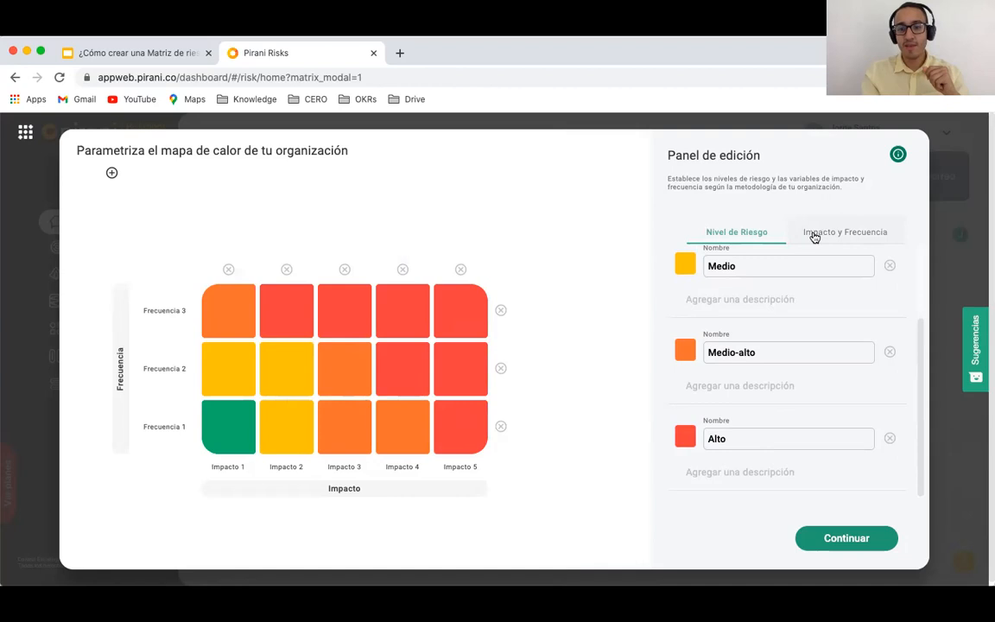
Step: Rename impact levels 1–3 to Bajo, Moderado and Medio
click(814, 235)
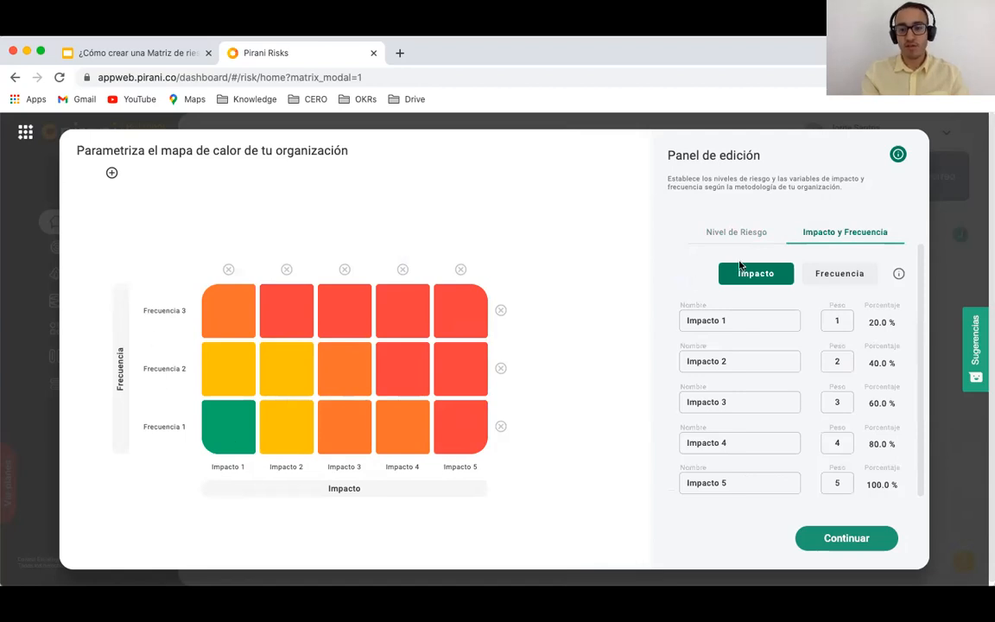
click(712, 320)
triple_click(712, 320)
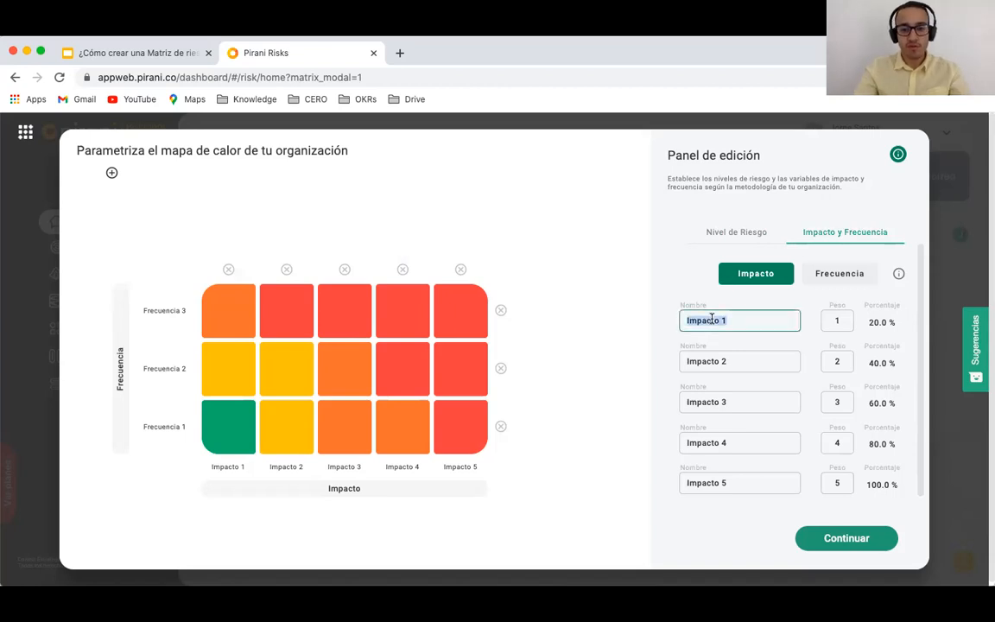
text(Bajo)
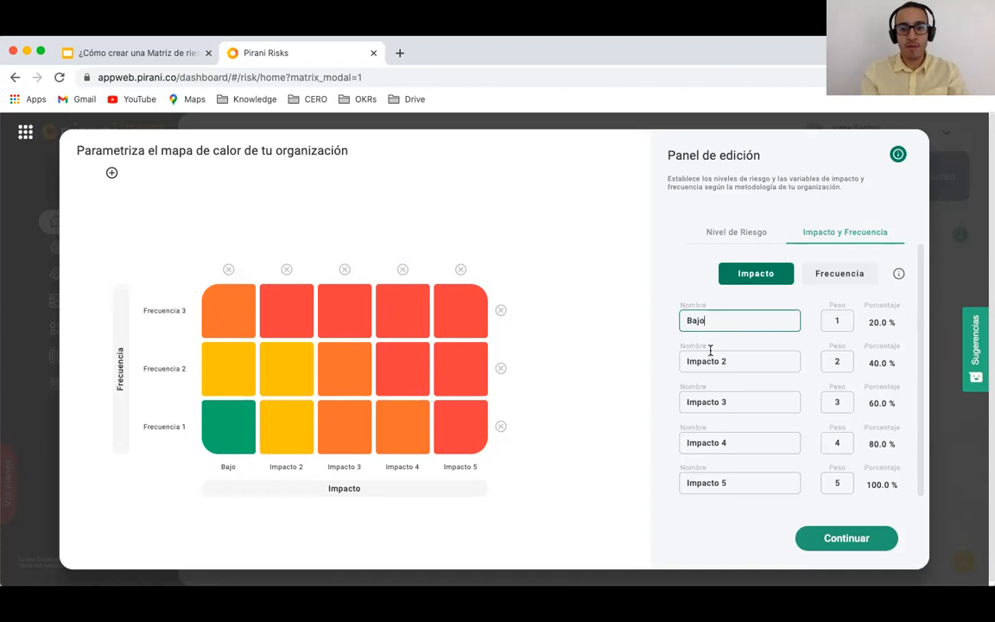
triple_click(709, 354)
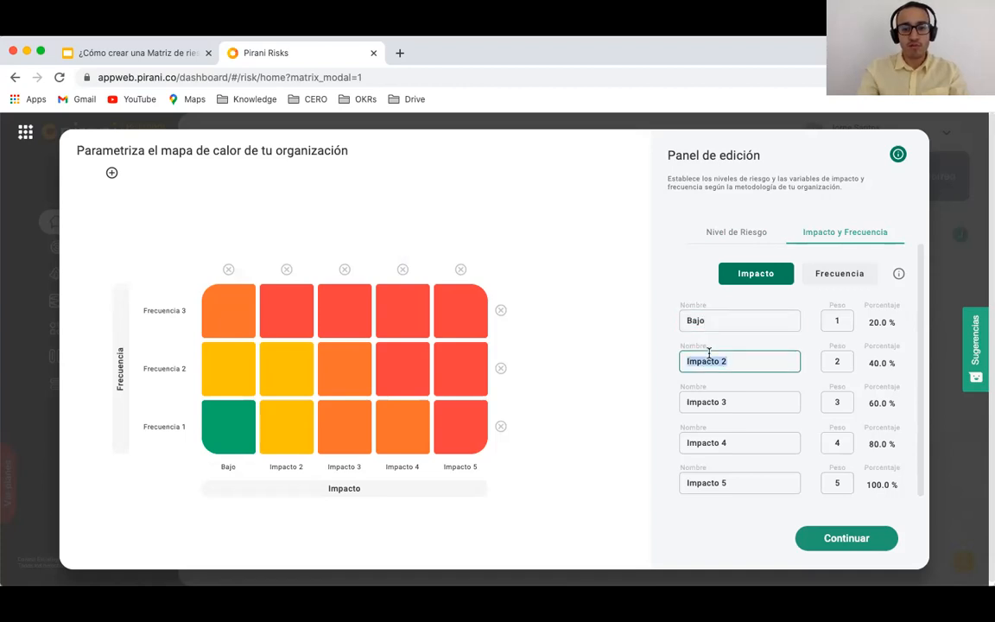
text(Moderado)
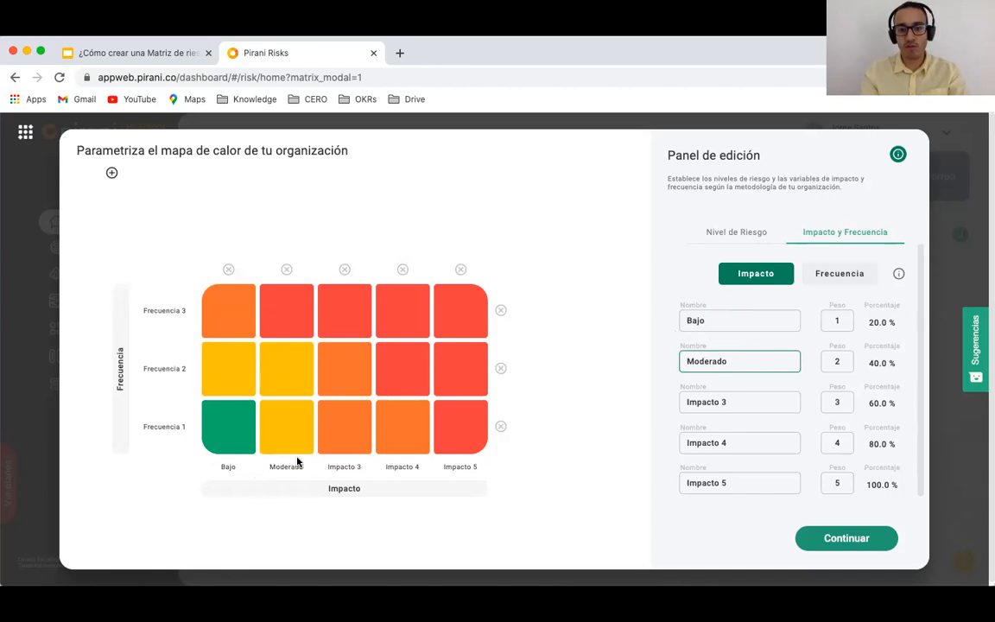
click(721, 399)
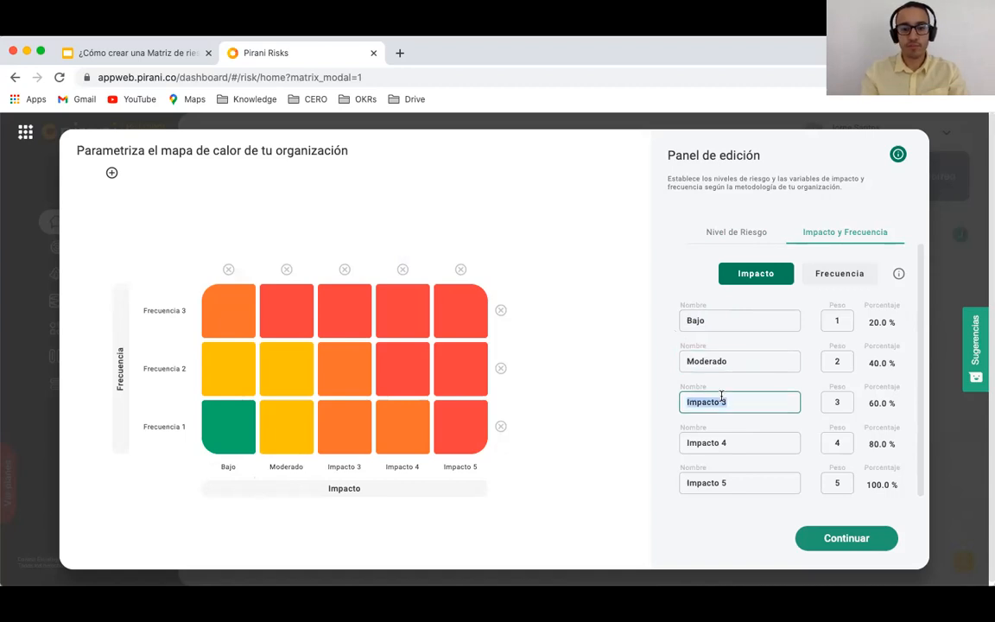
text(Me)
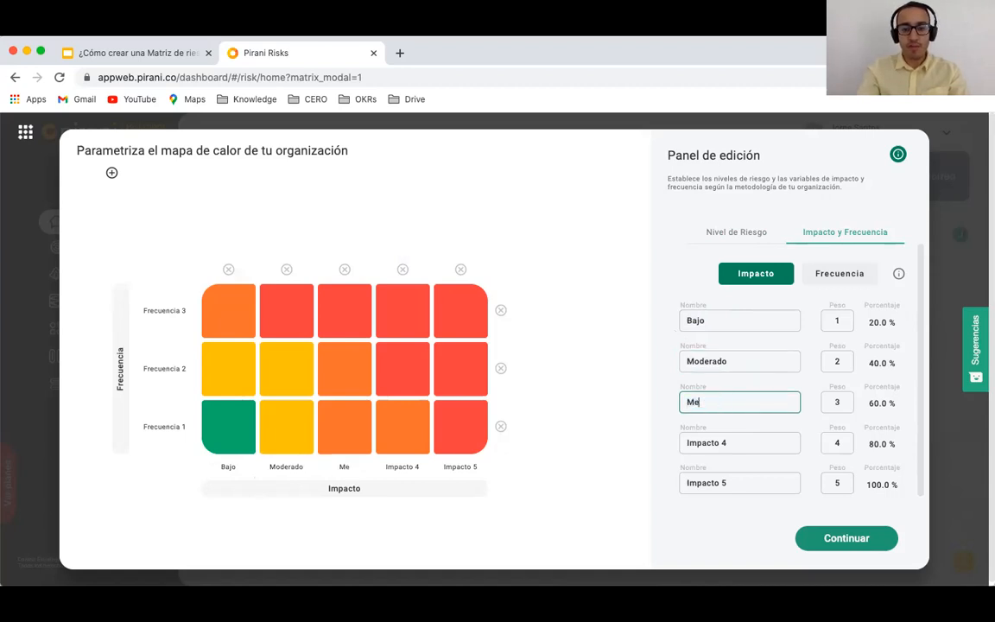
text(dio)
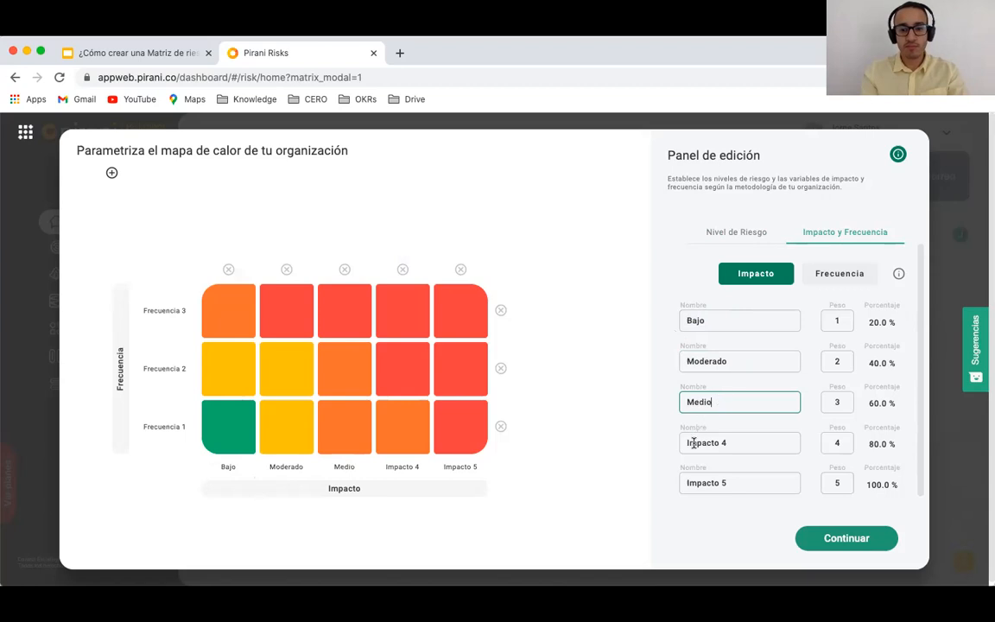
Step: Rename impact levels 4 and 5 to Grave and Catastrófico
click(693, 443)
triple_click(694, 443)
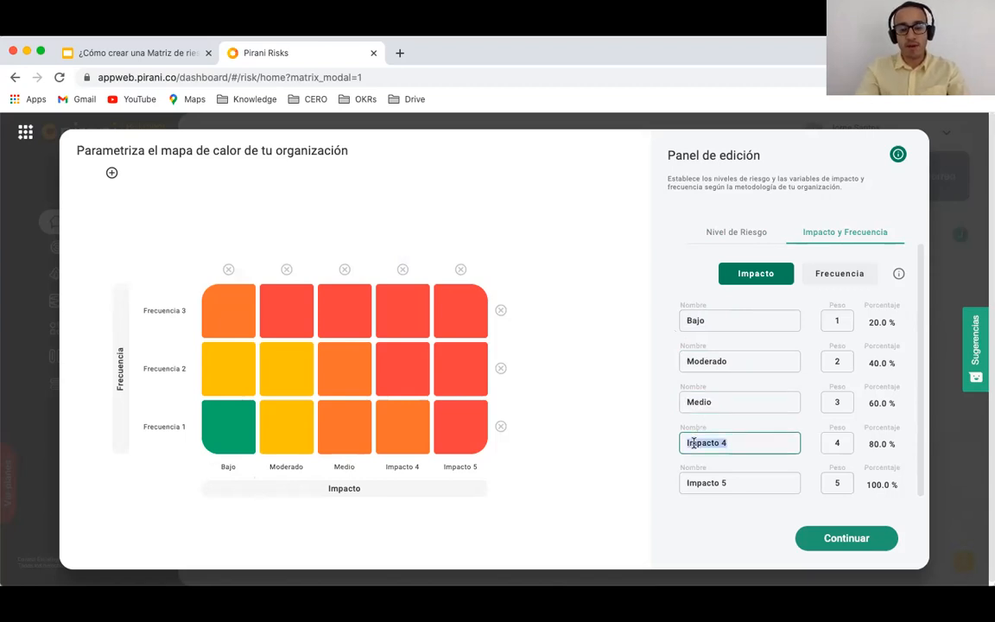
text(Grave)
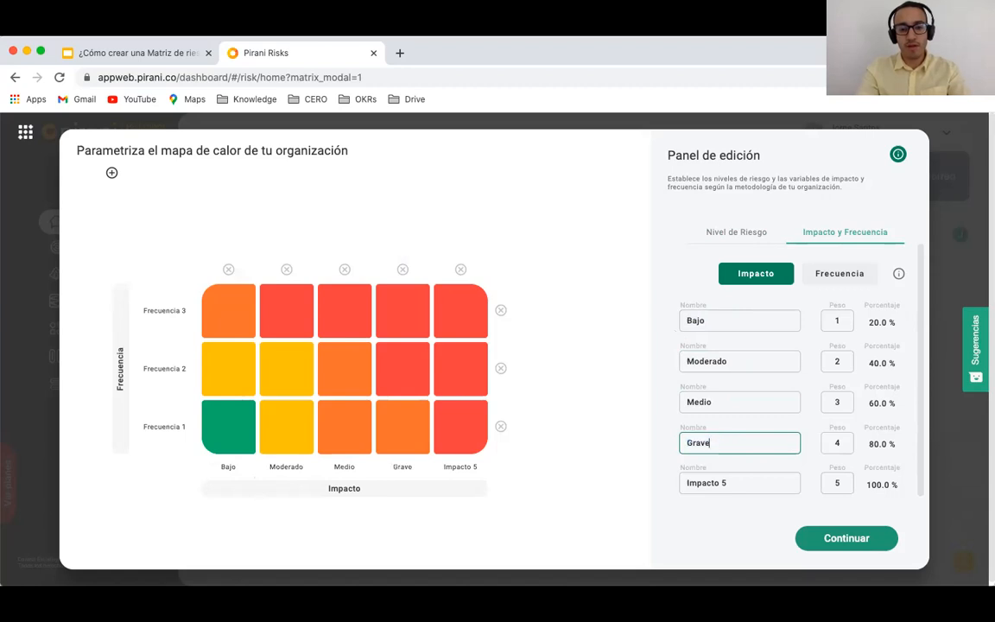
triple_click(700, 478)
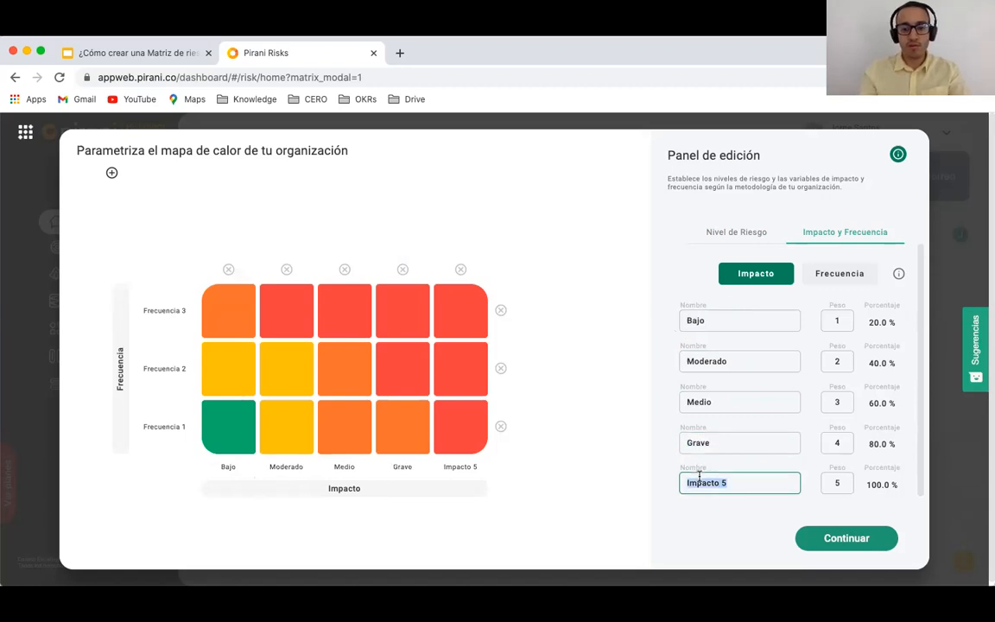
text(Catastr)
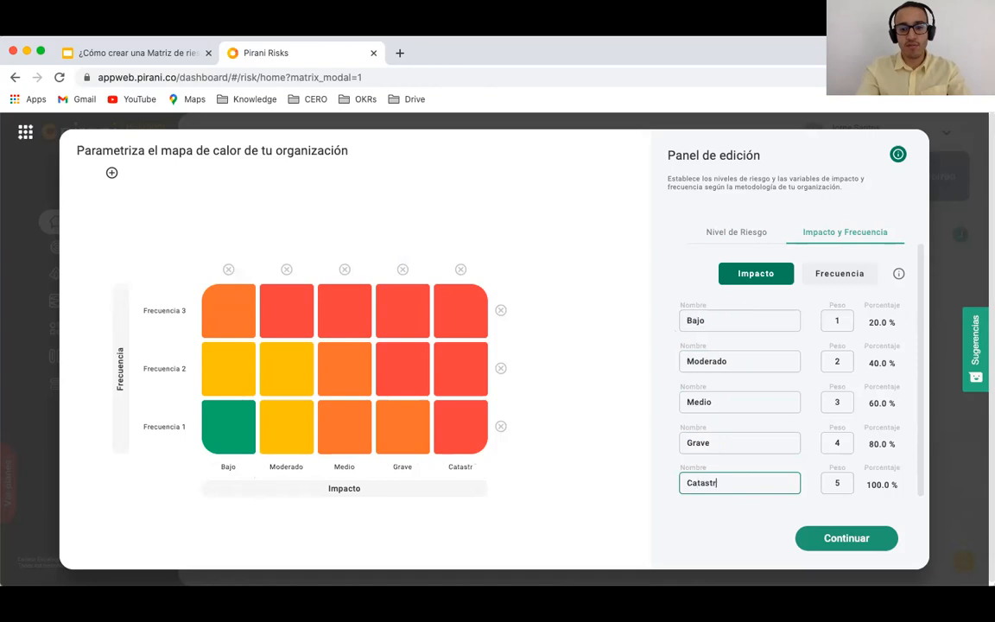
text(ófico)
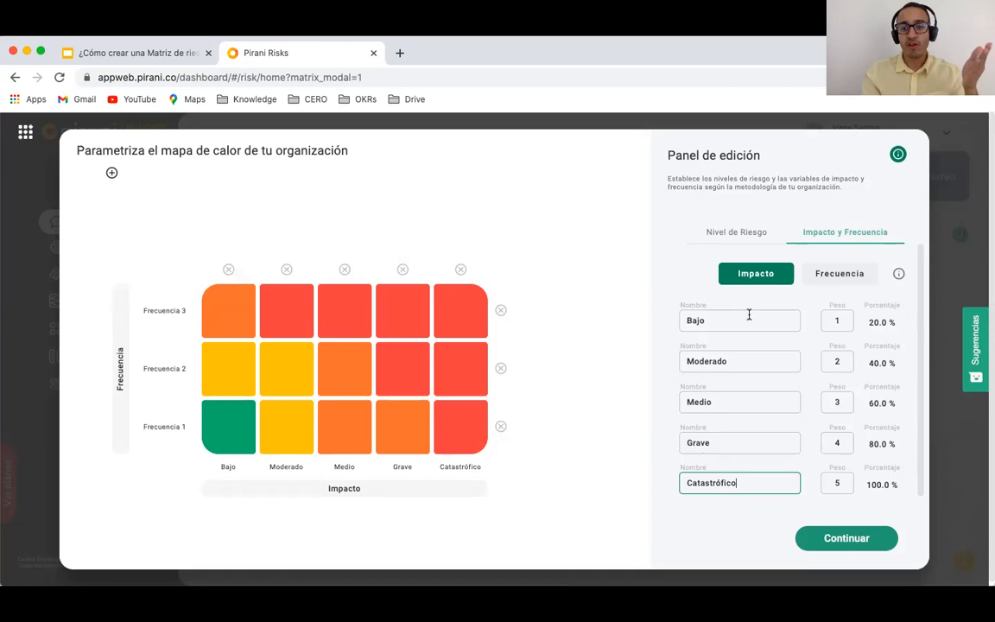
click(816, 277)
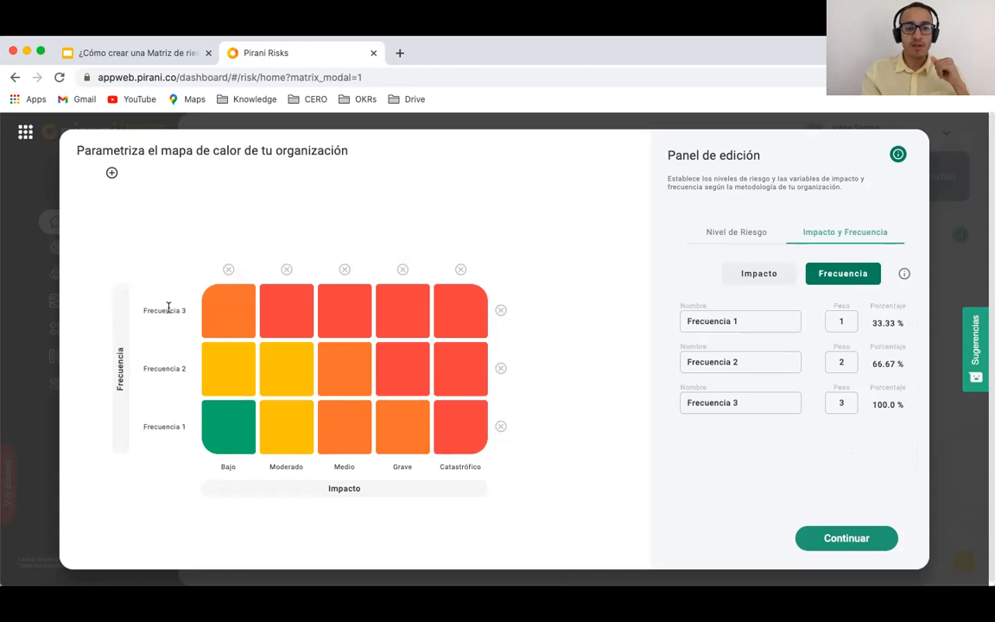
Step: Rename frequency levels 1–3 to Casi nunca, A veces and Casi cierto
triple_click(700, 323)
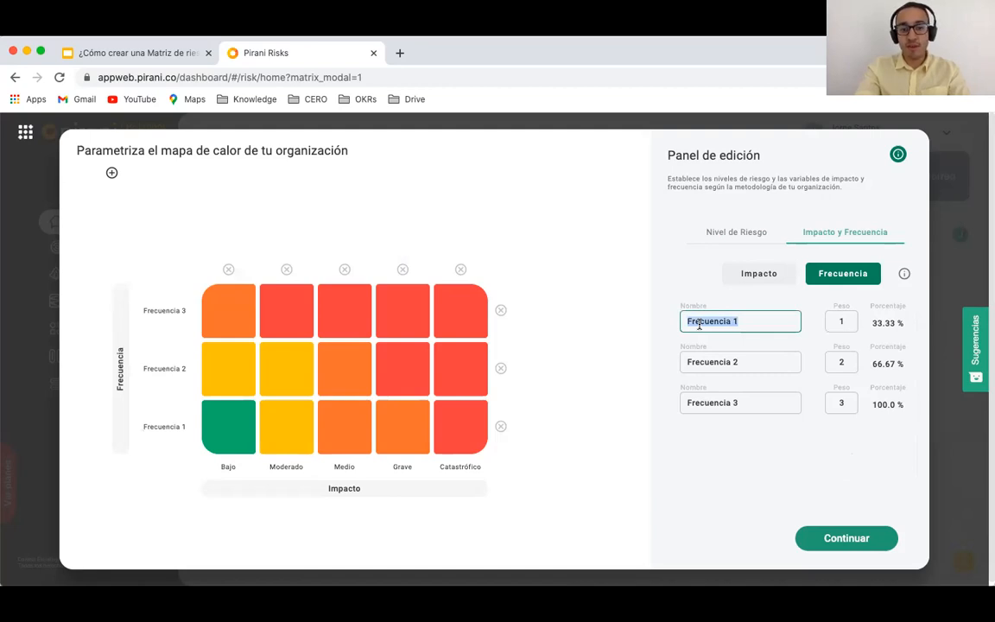
text(Casi nunca)
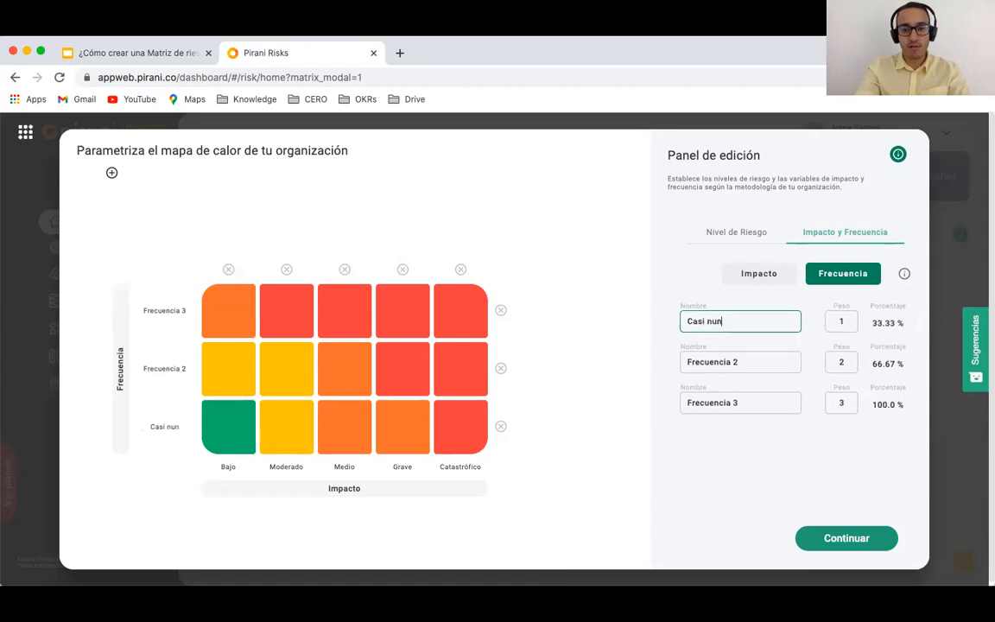
triple_click(715, 363)
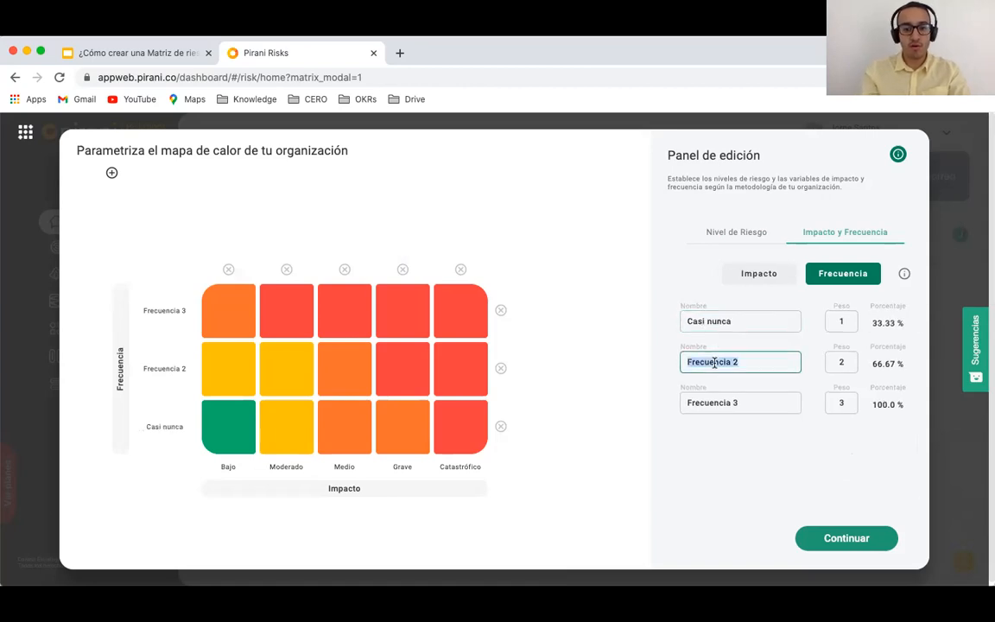
text(A v)
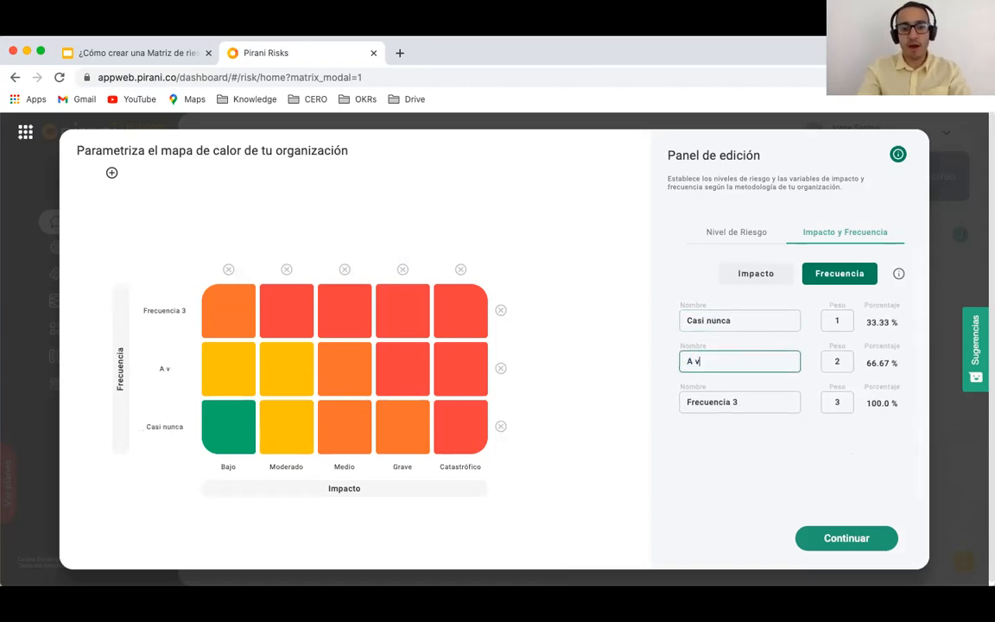
text(eces)
triple_click(691, 400)
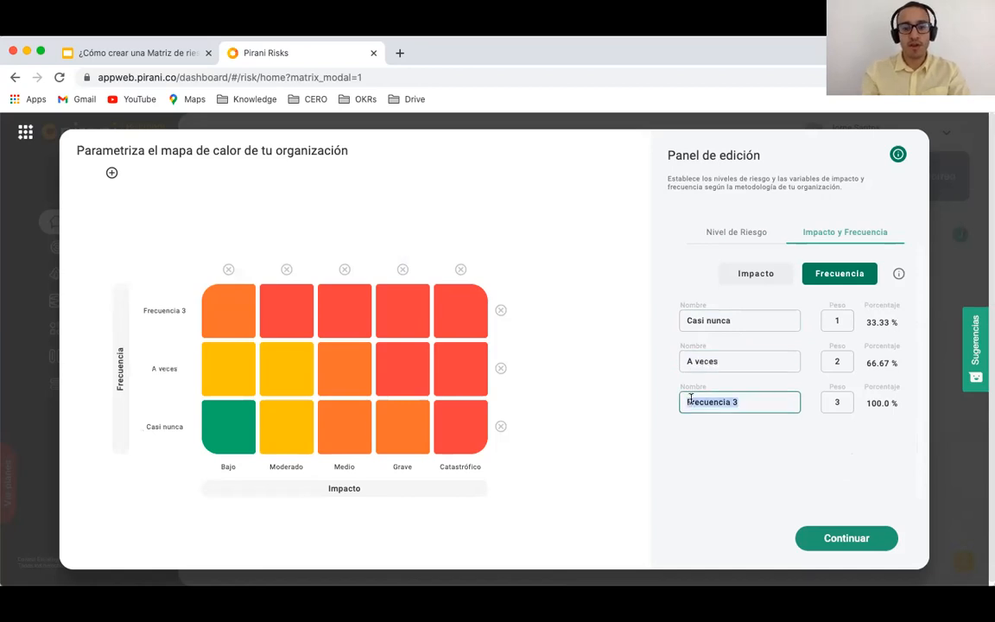
text(C)
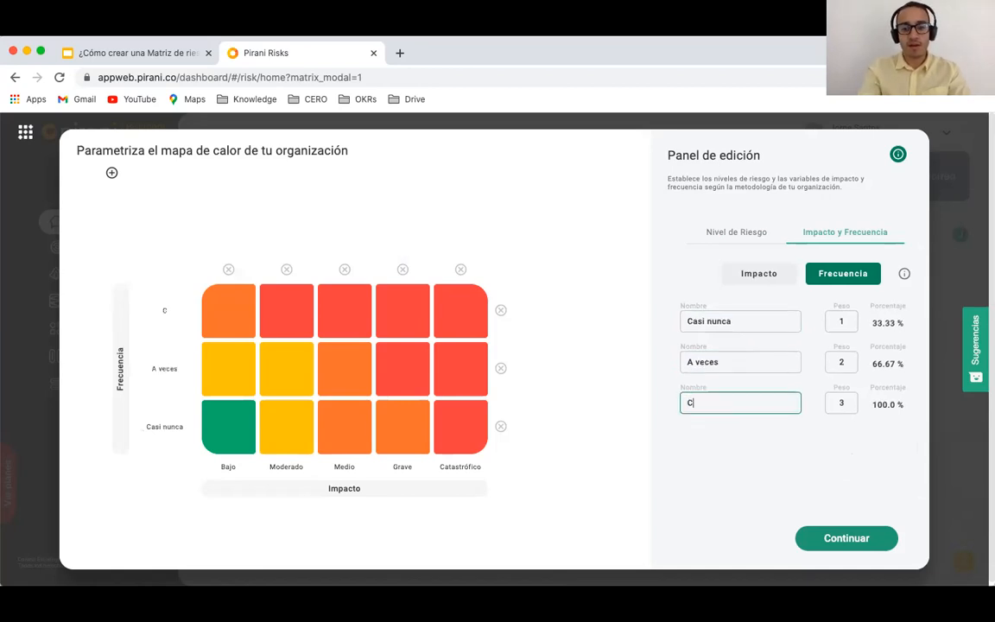
text(asi cier)
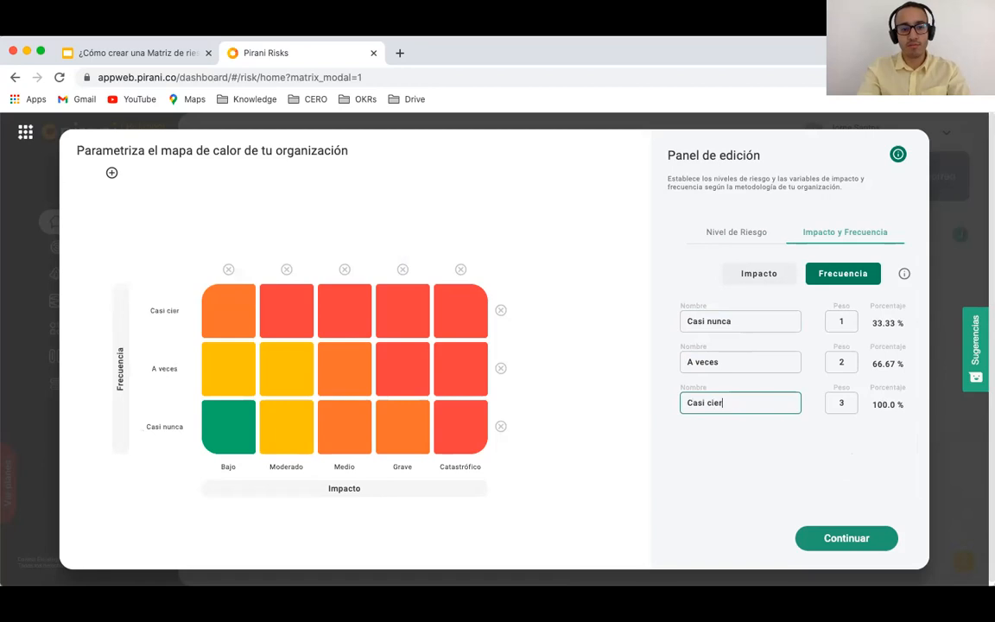
text(to)
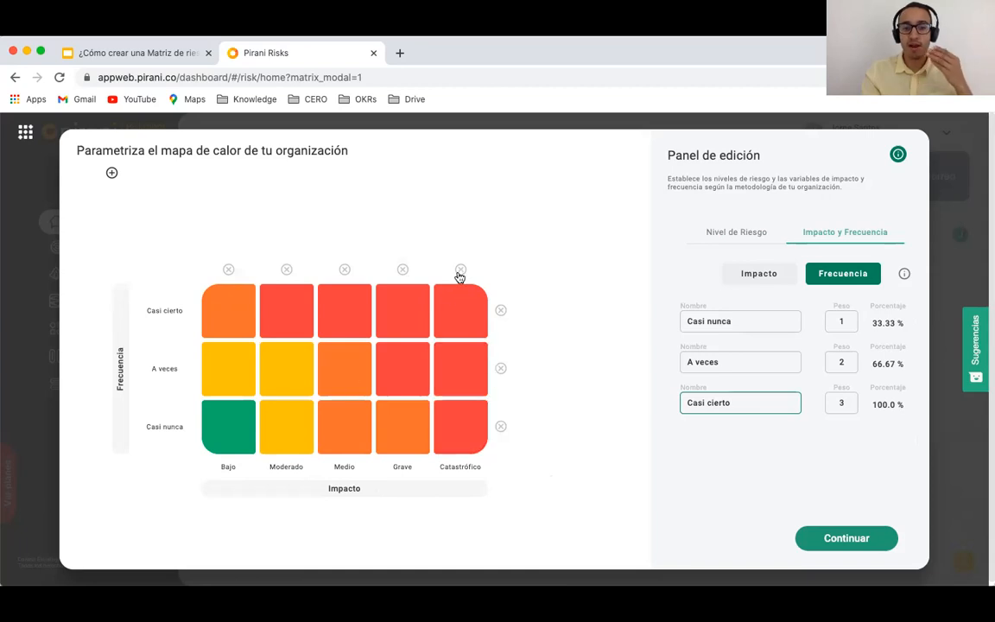
Step: Delete the Catastrófico impact column from the heat map
double_click(446, 468)
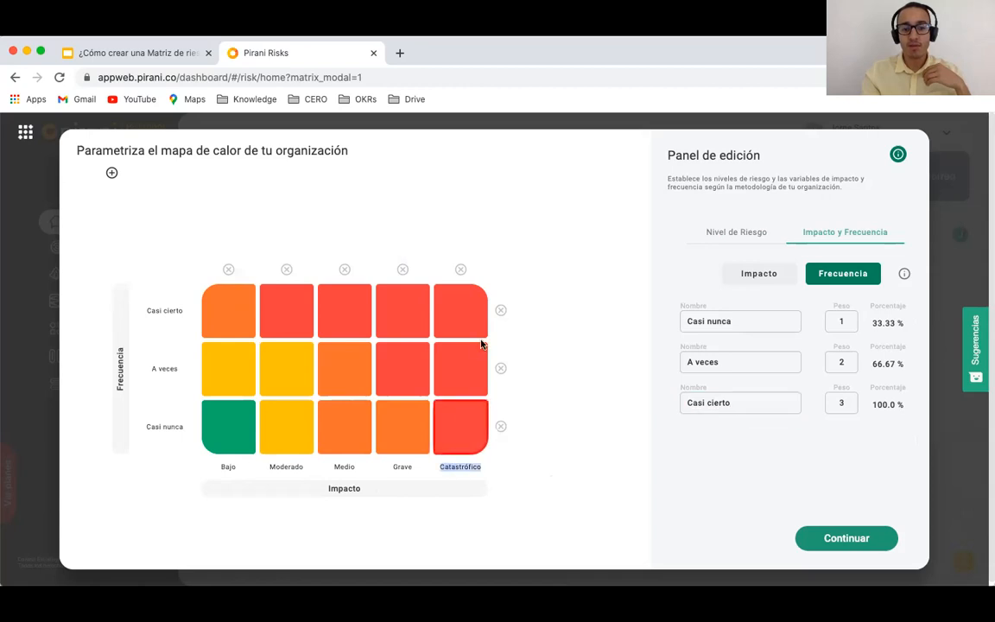
click(460, 270)
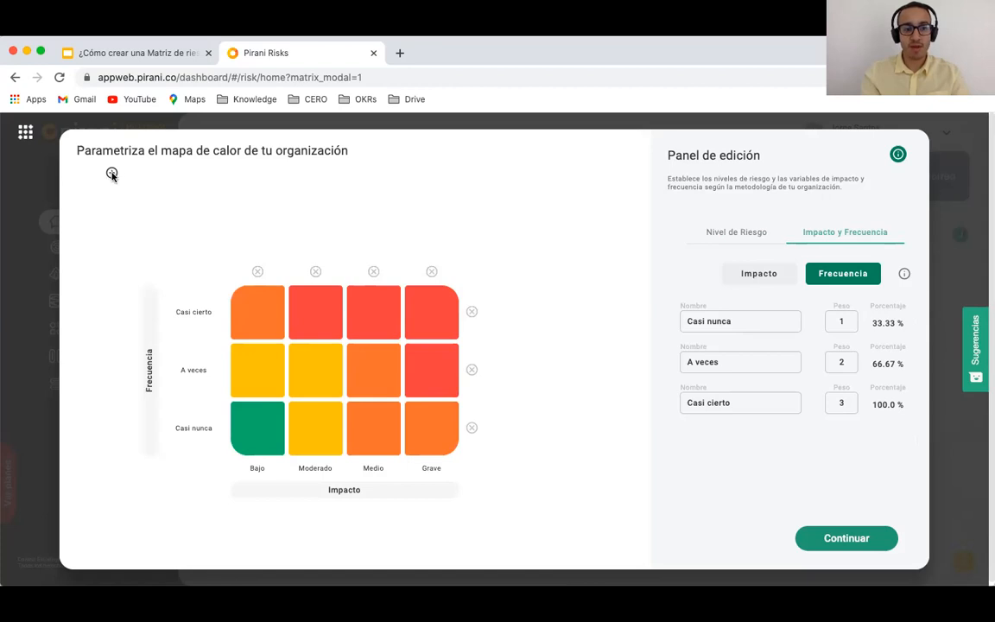
Step: Add a fourth frequency row to the heat map and name it Cierto
click(112, 174)
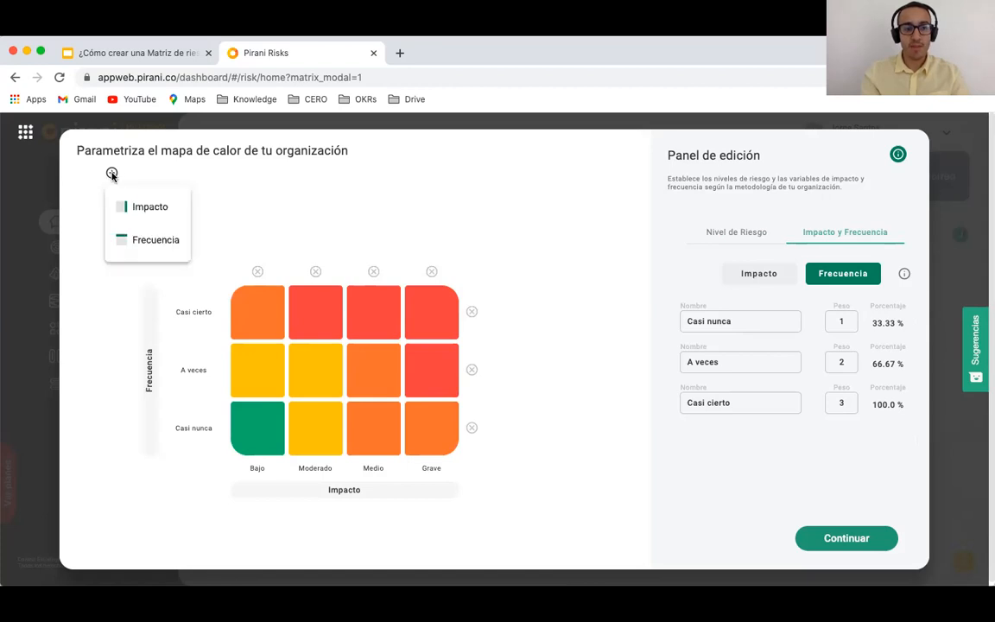
click(141, 244)
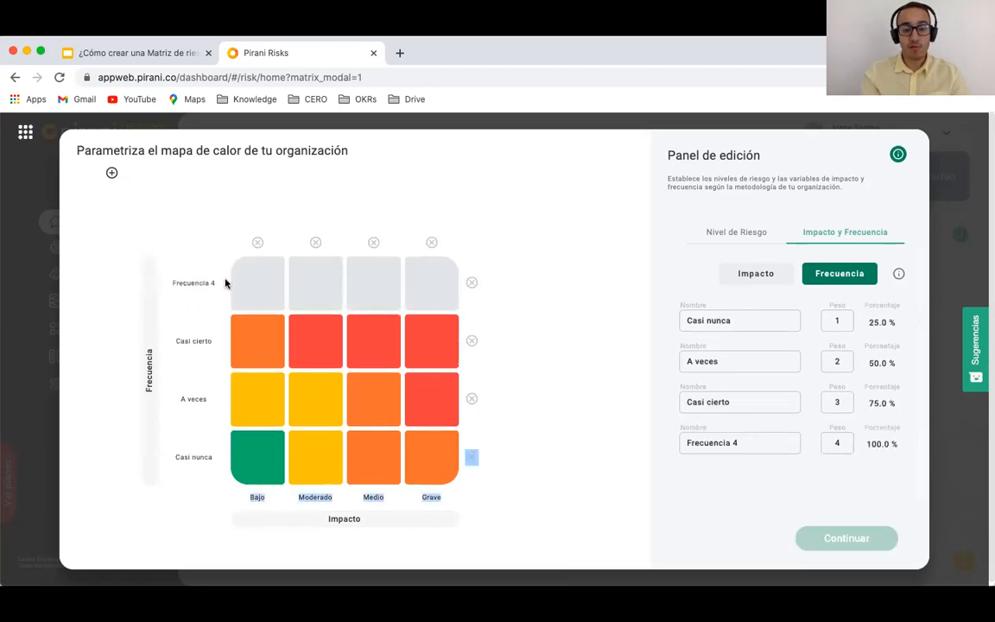
click(284, 283)
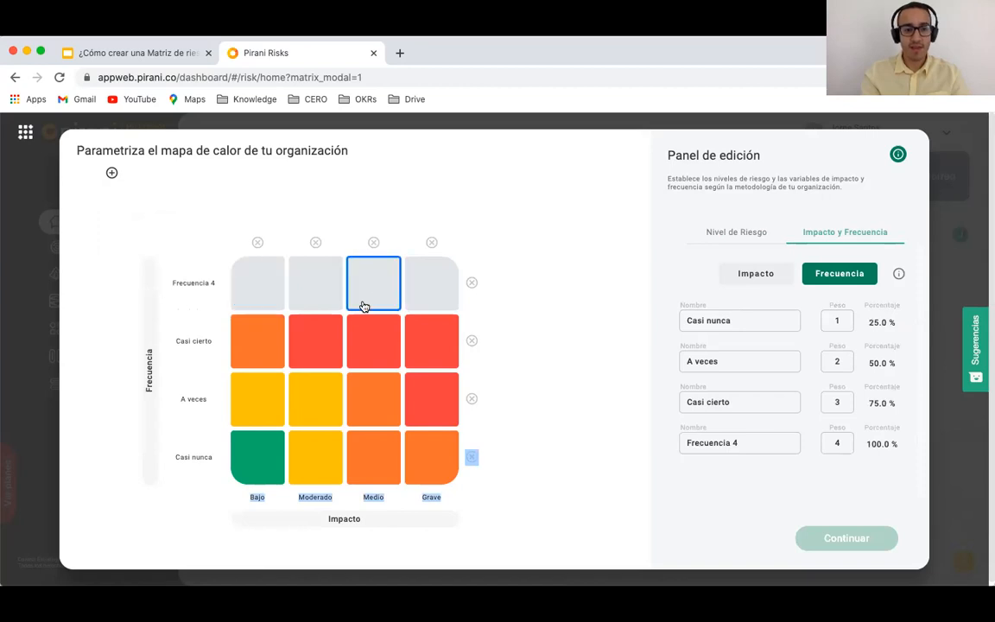
triple_click(196, 283)
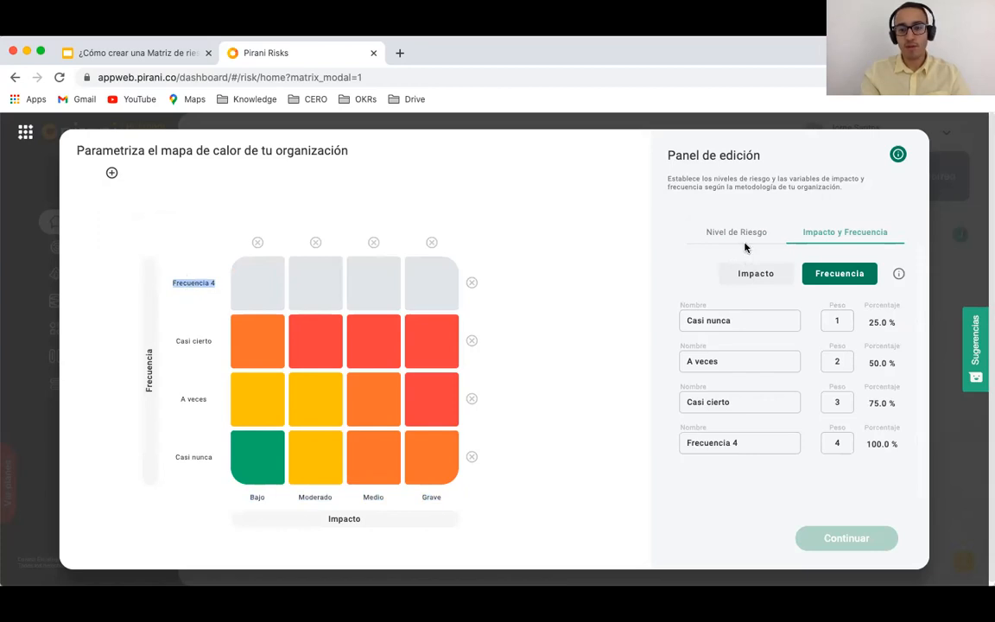
scroll(722, 377, down, 1)
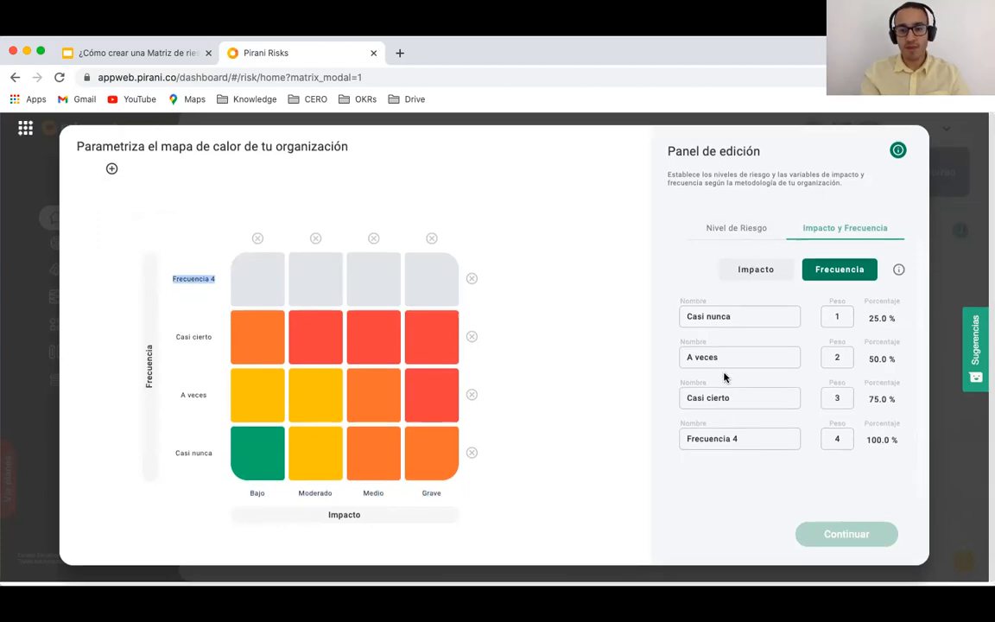
click(710, 437)
triple_click(711, 436)
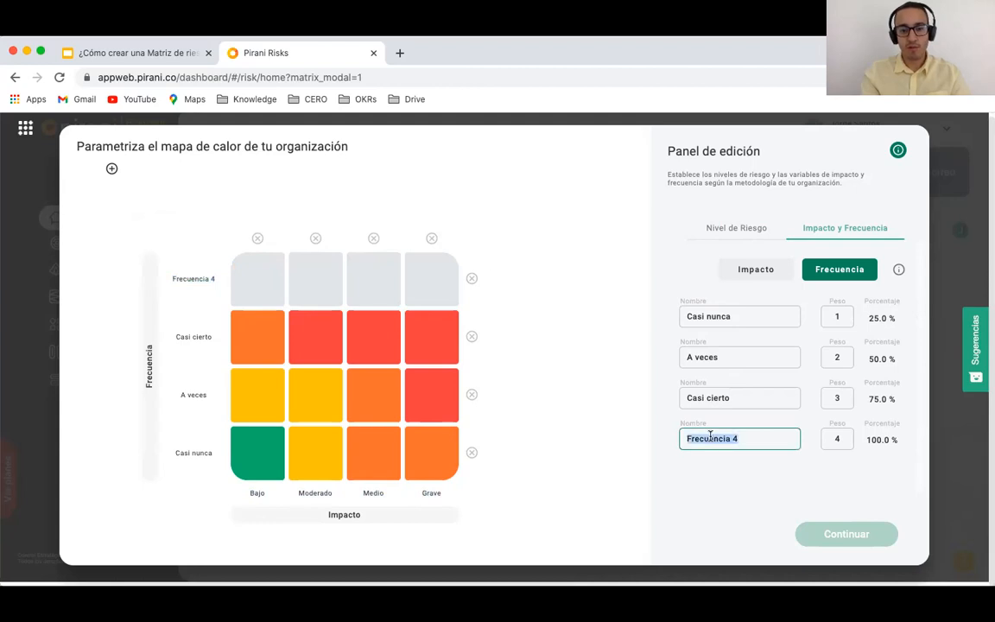
text(Ci)
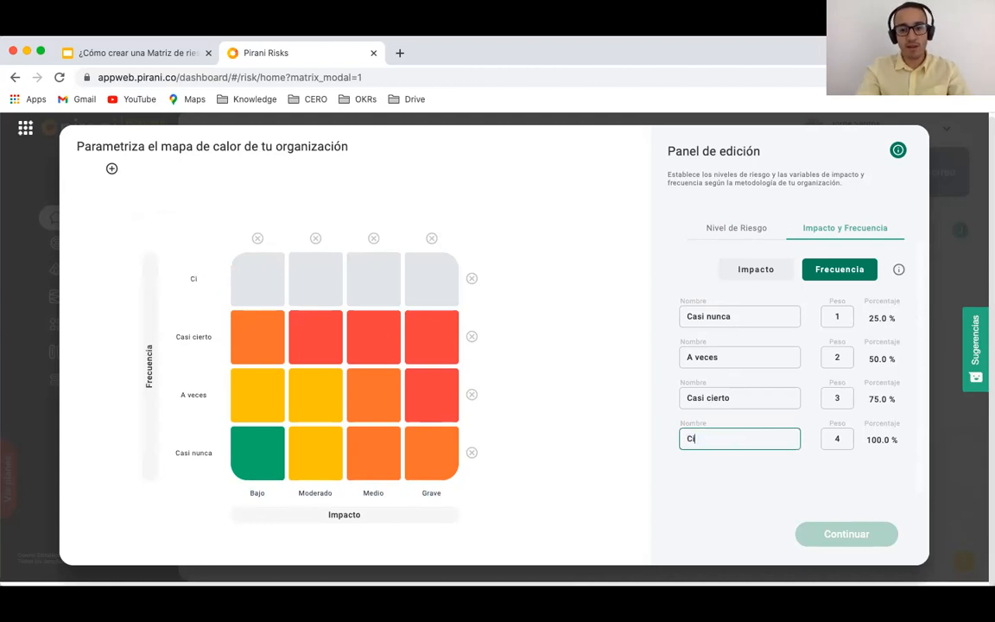
text(erto)
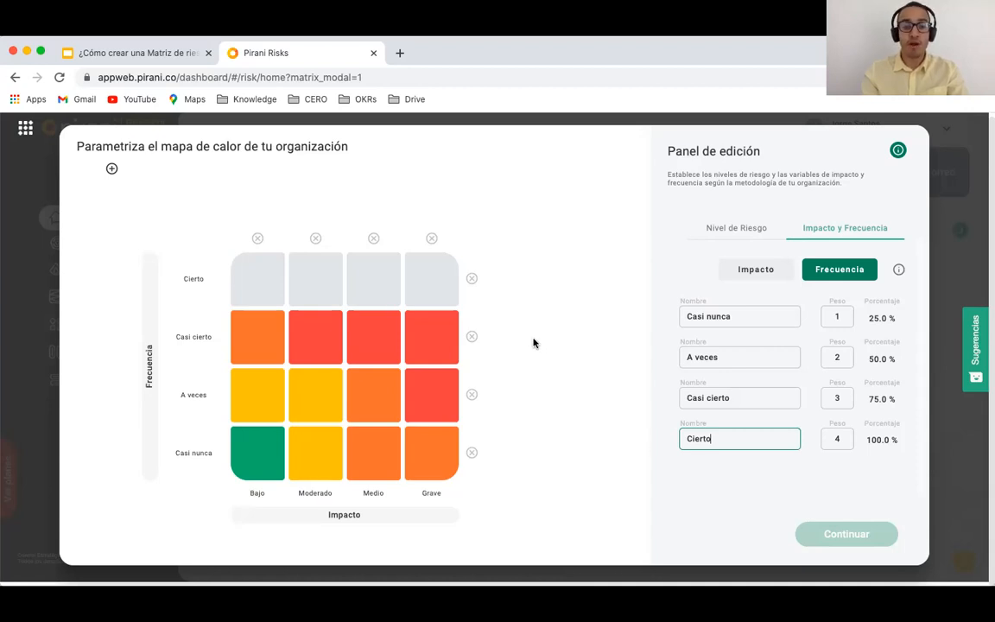
Step: Colour the Cierto row's Bajo and Moderado cells orange, Medio and Grave red, and save
click(316, 295)
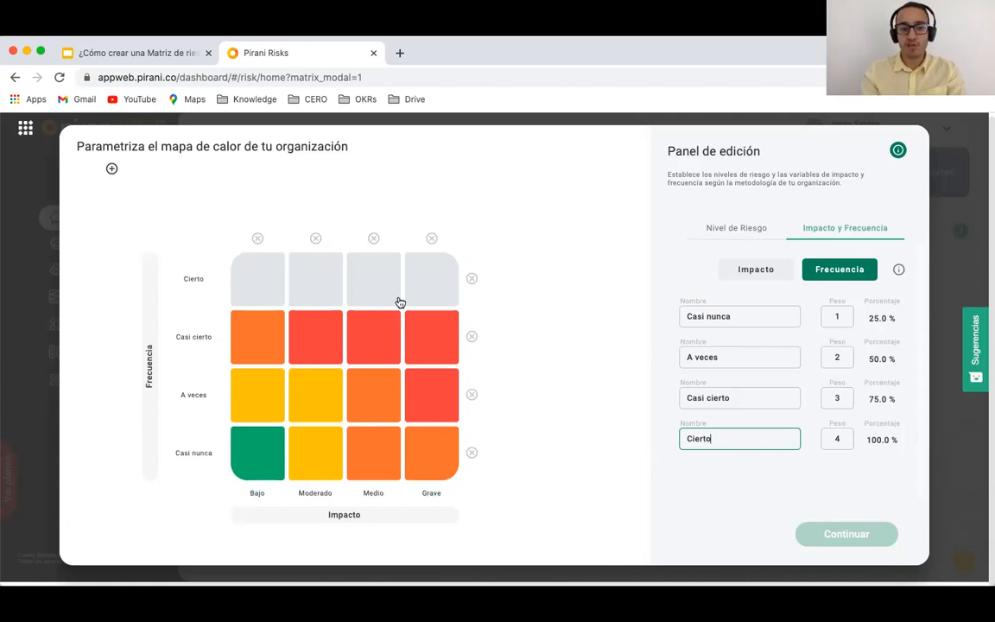
click(312, 338)
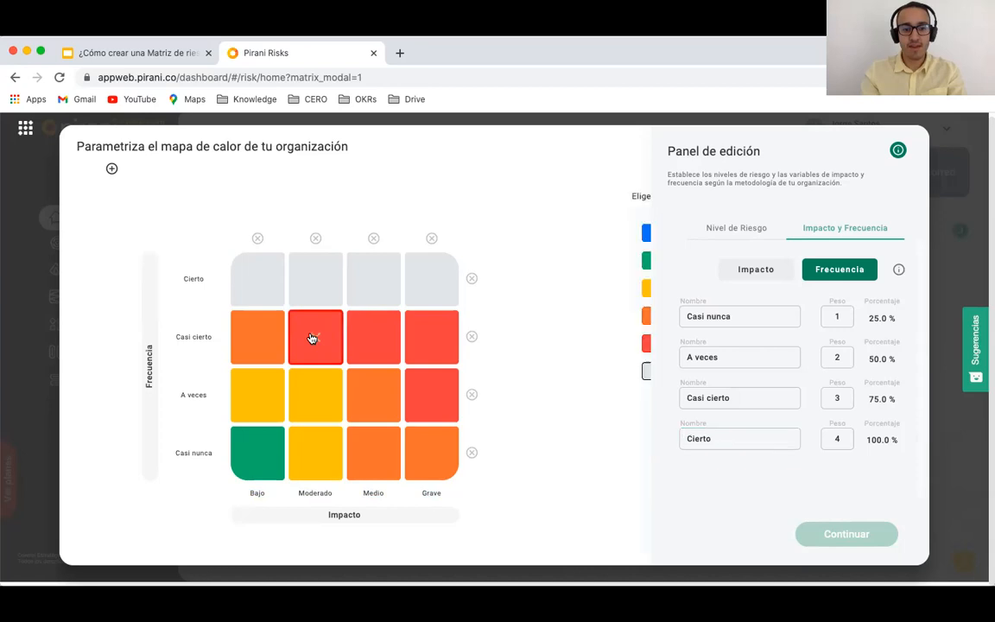
click(260, 291)
click(316, 290)
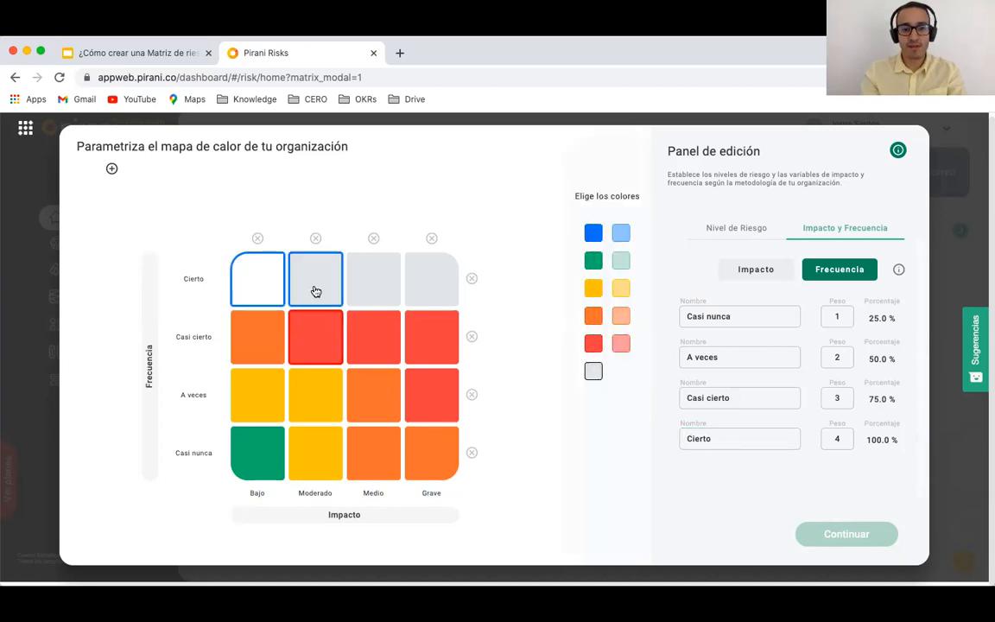
click(594, 321)
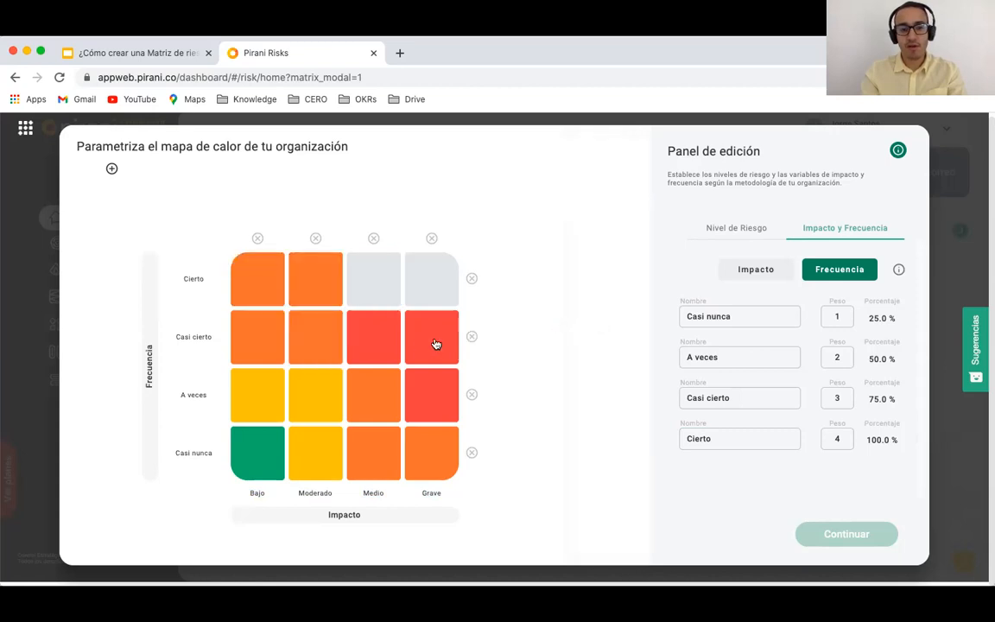
click(388, 282)
click(425, 282)
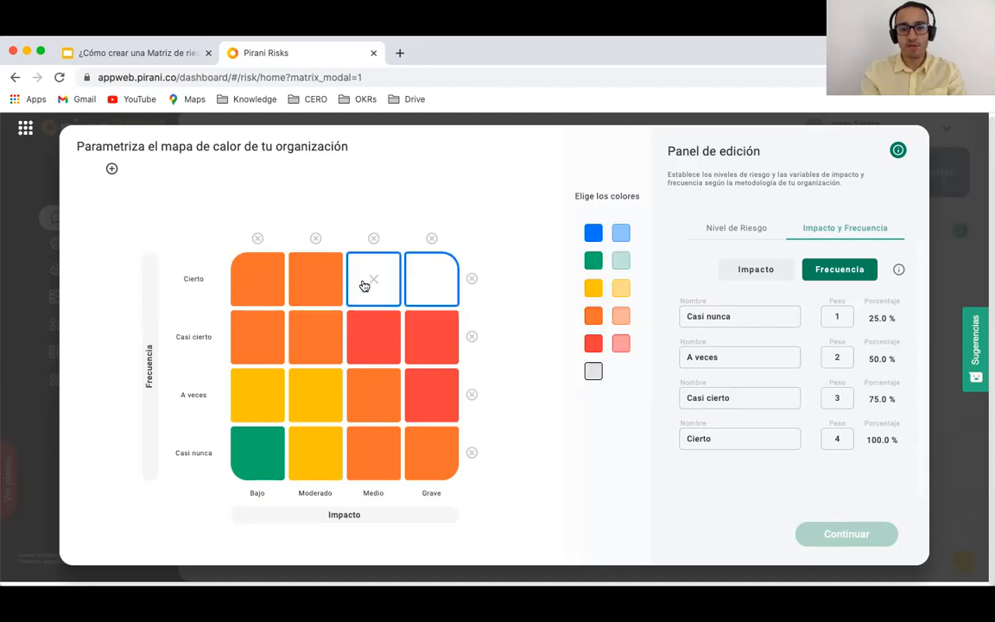
click(592, 343)
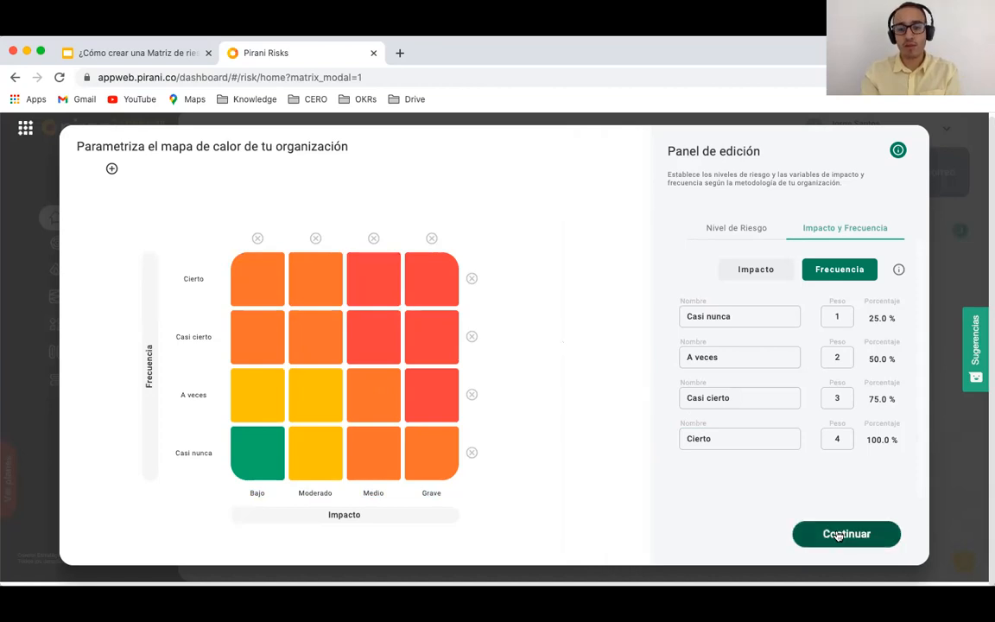
click(838, 535)
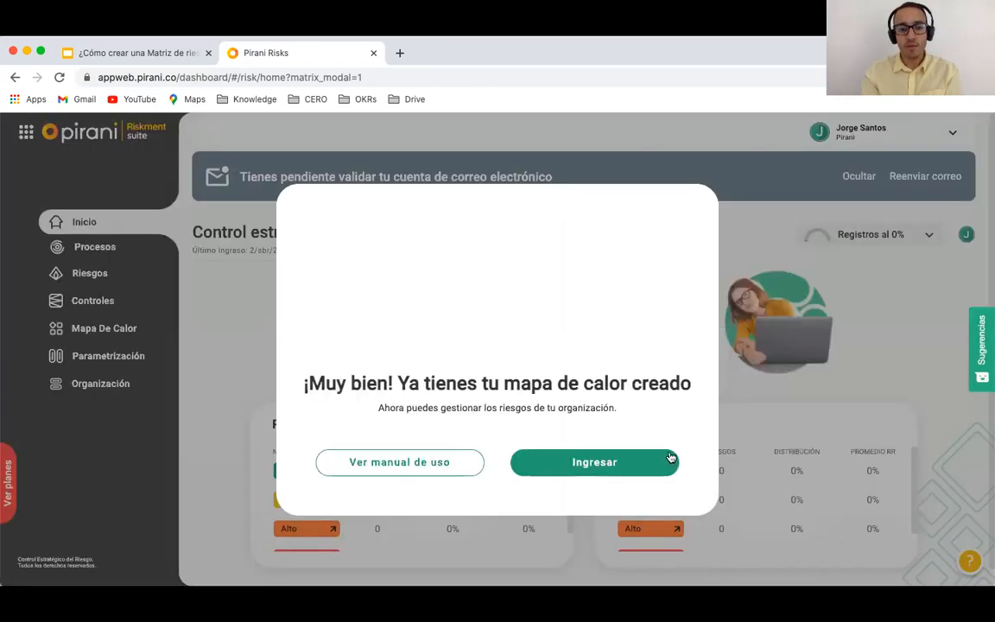
Step: Enter the platform, dismiss the welcome guide, and view the 4×4 Mapa de Calor page
click(598, 463)
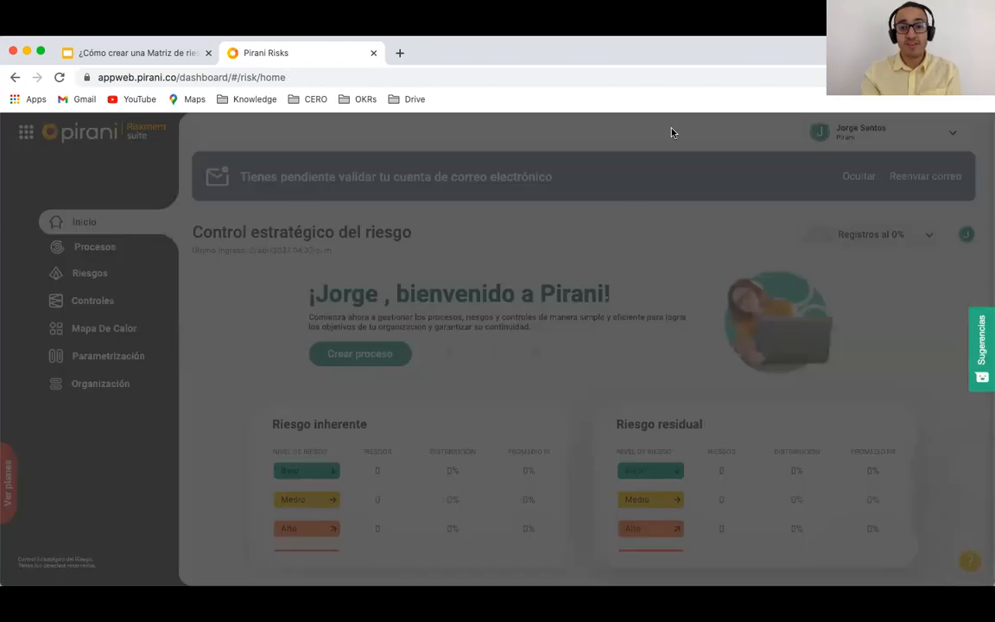
click(683, 154)
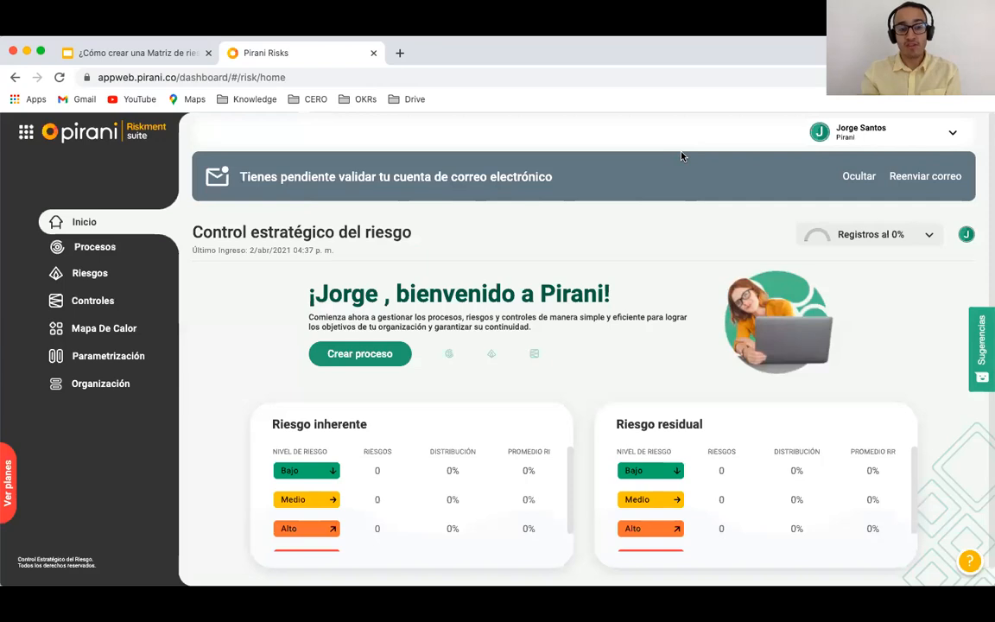
click(100, 333)
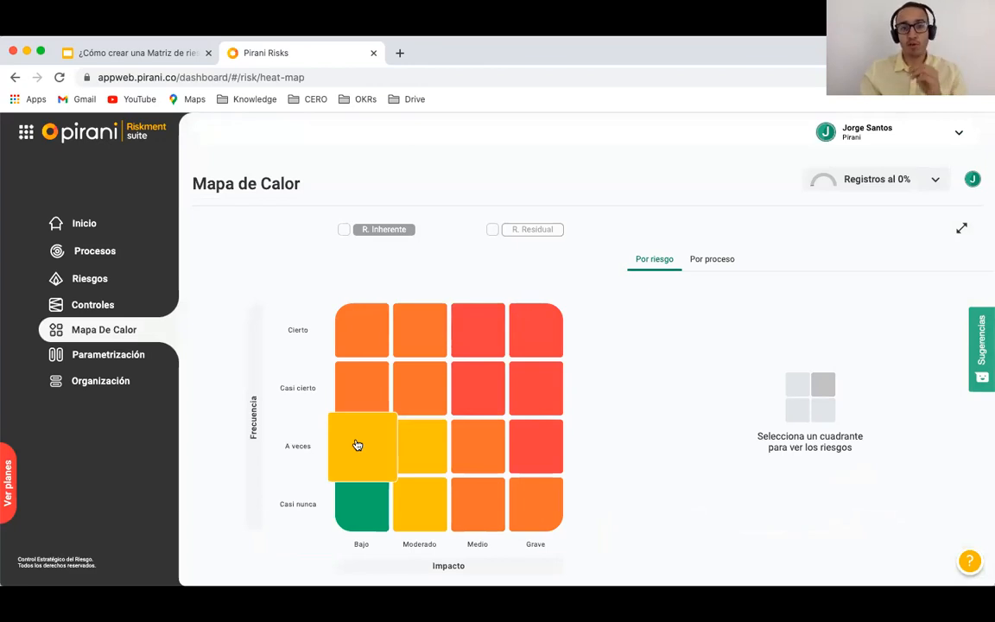
Step: In Procesos, create the Contabilidad process with type De apoyo and category Macroproceso
click(91, 254)
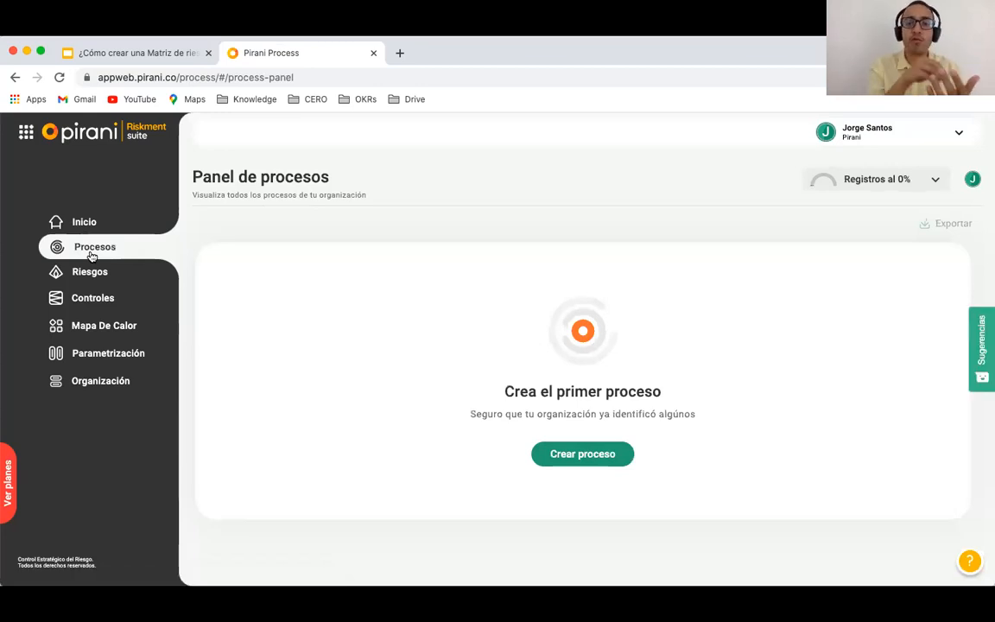
click(553, 457)
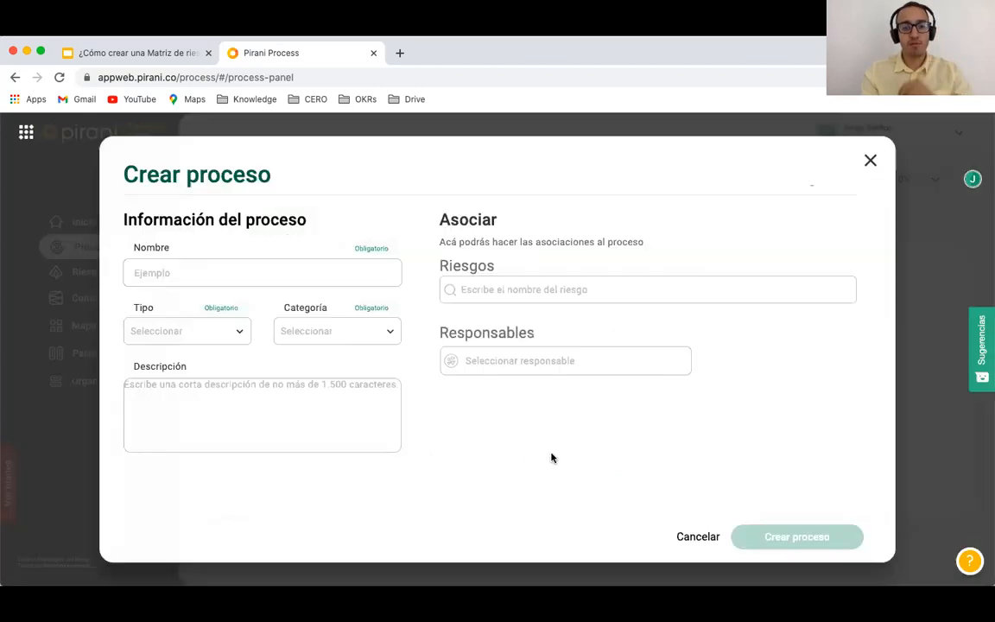
click(195, 274)
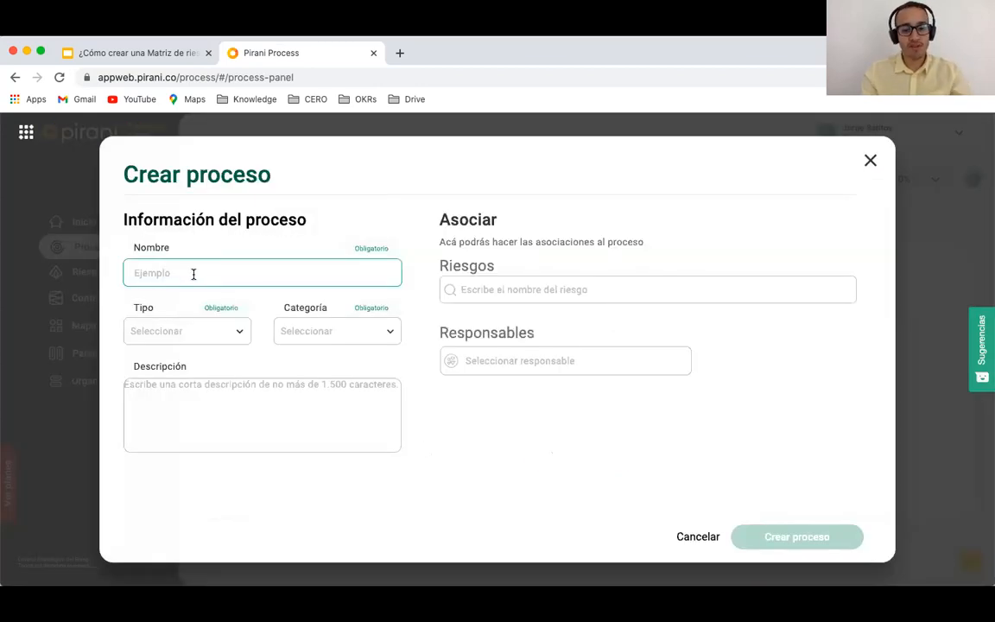
text(Contabilid)
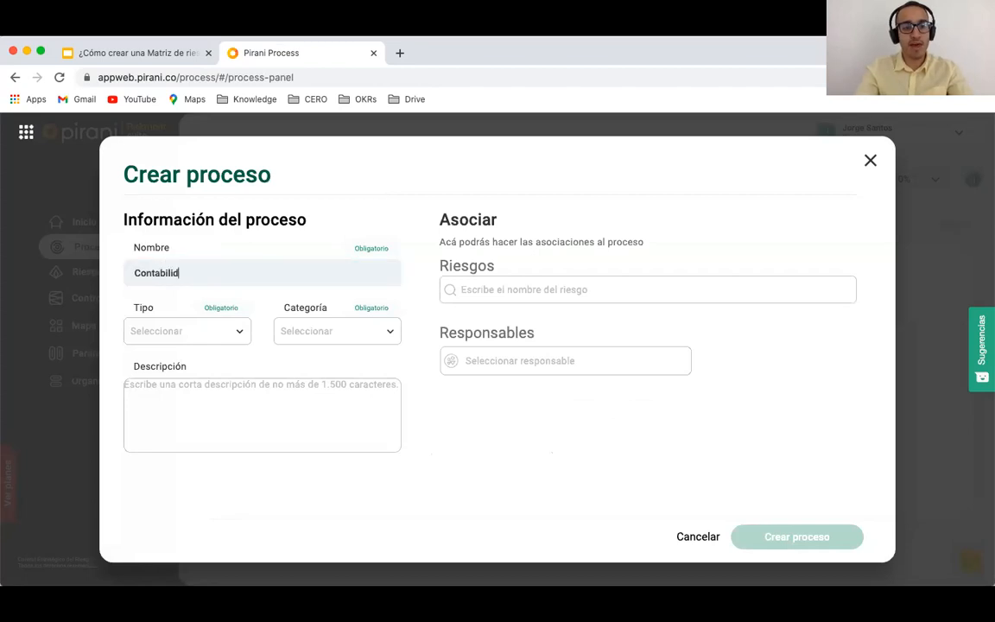
text(ad)
key(Tab)
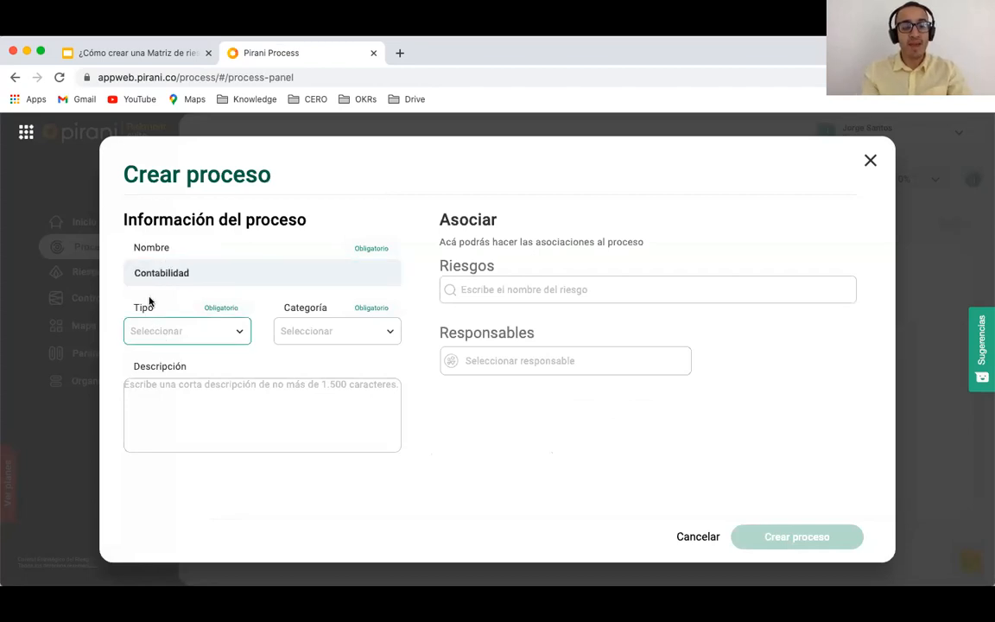
click(240, 332)
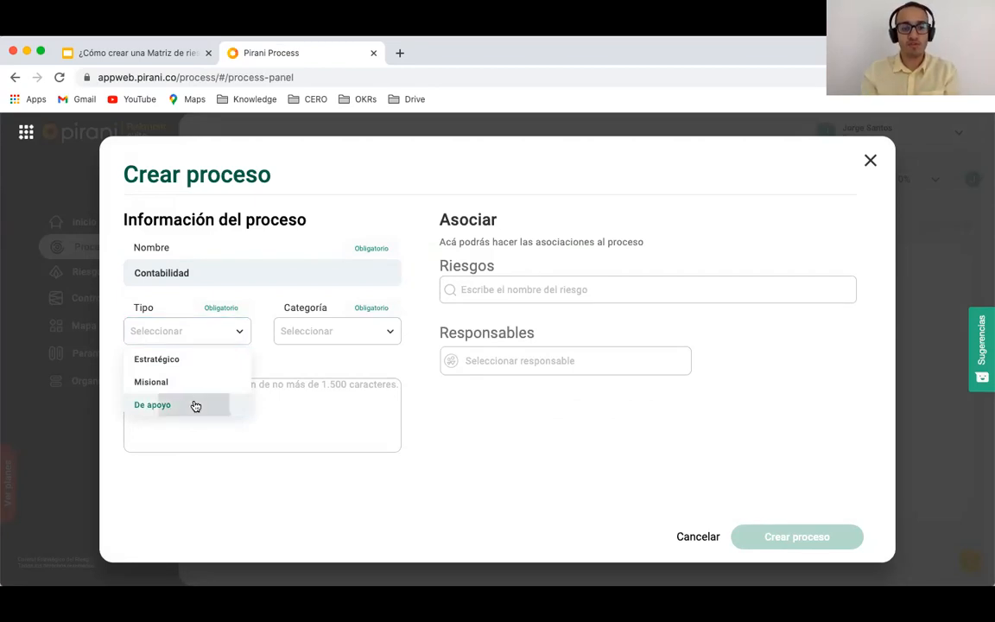
click(194, 404)
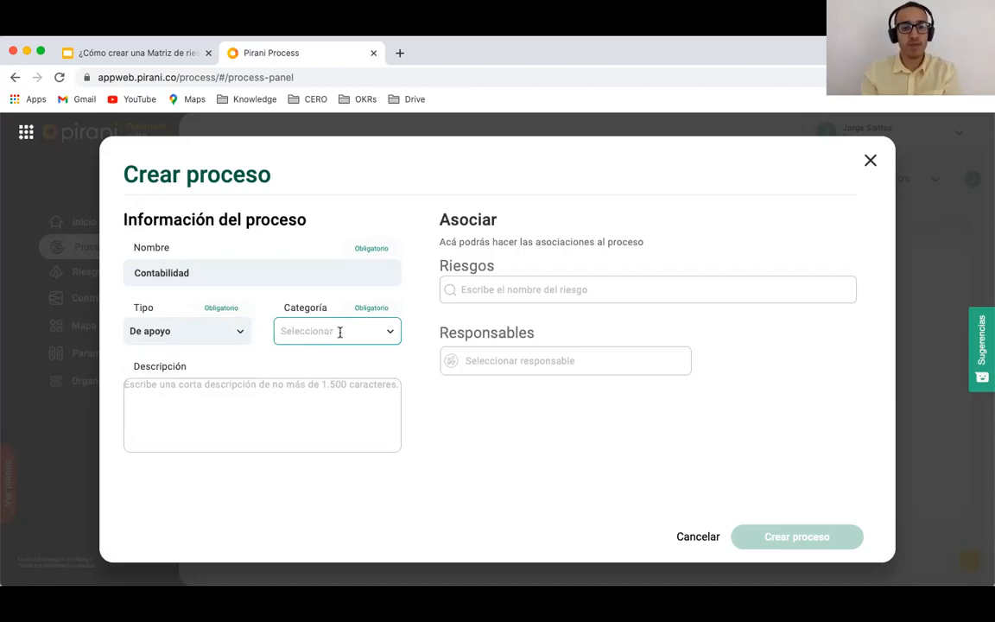
click(339, 332)
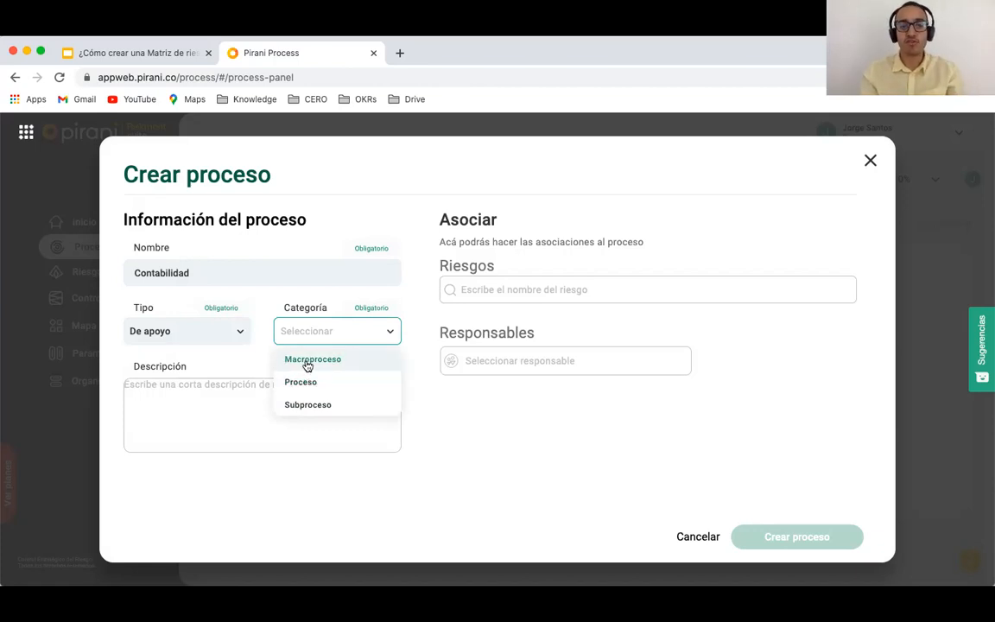
click(307, 361)
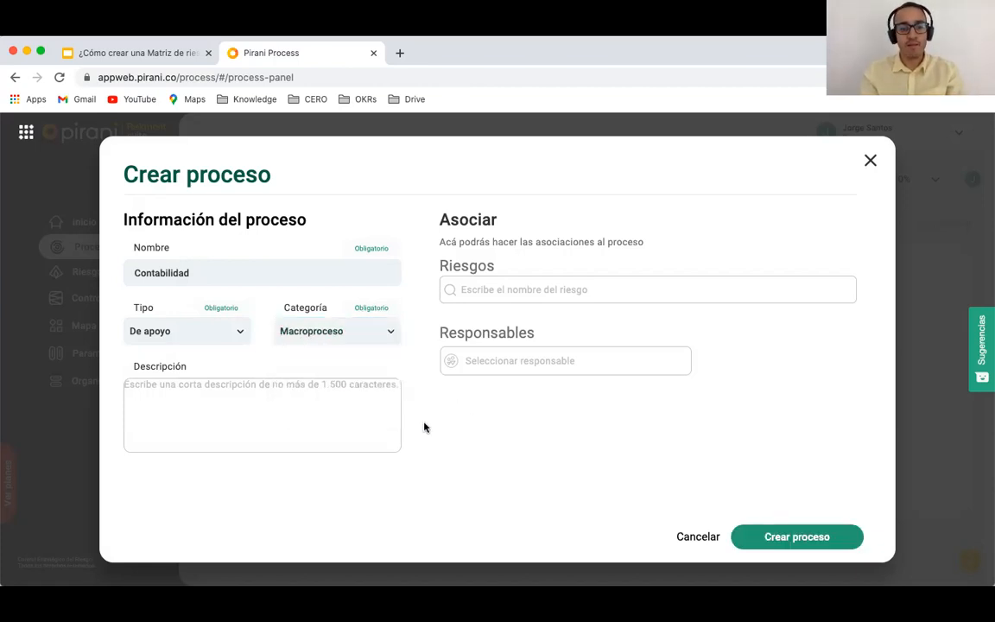
click(765, 538)
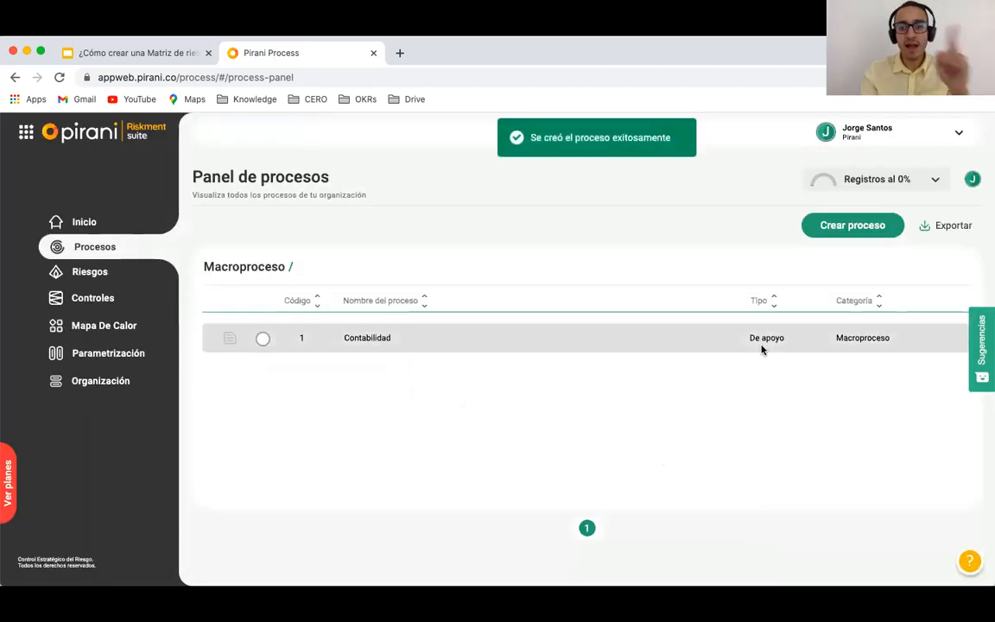
Step: Add a second process, Comercial, with type Misional and category Macroproceso
click(844, 235)
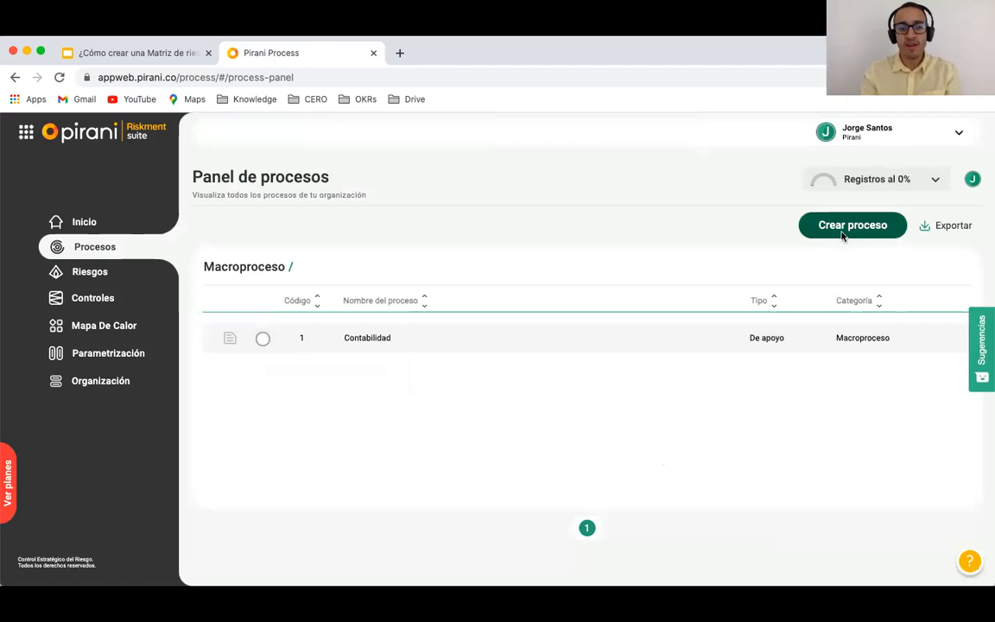
text(Com)
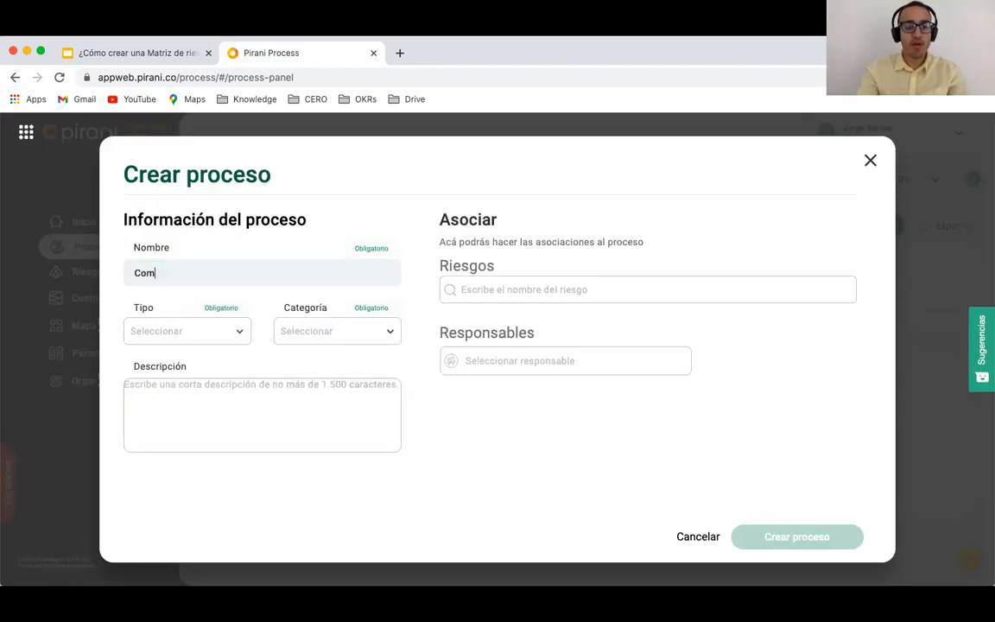
text(ercial)
click(211, 333)
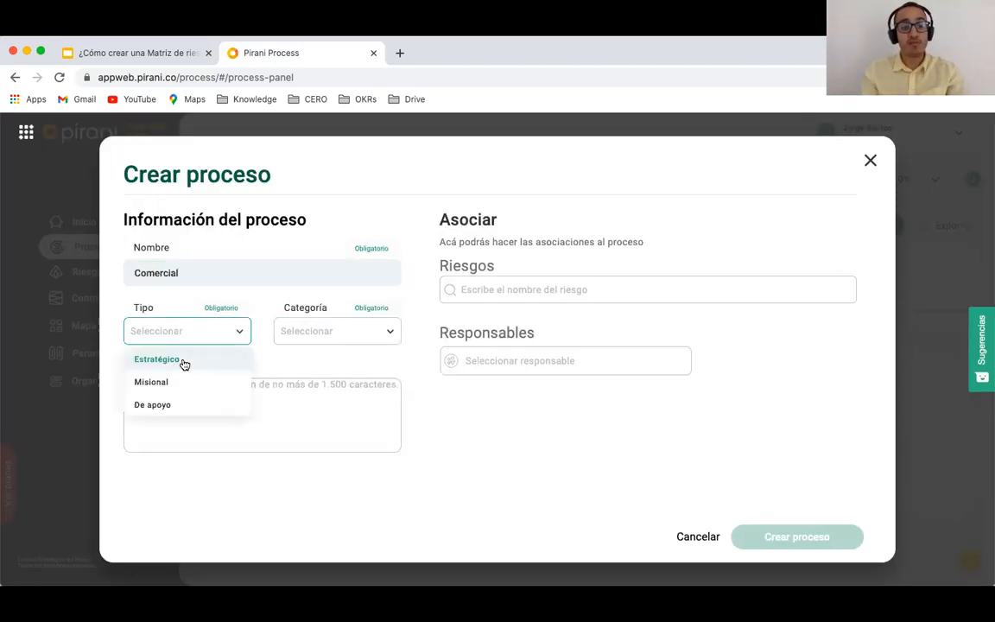
click(176, 378)
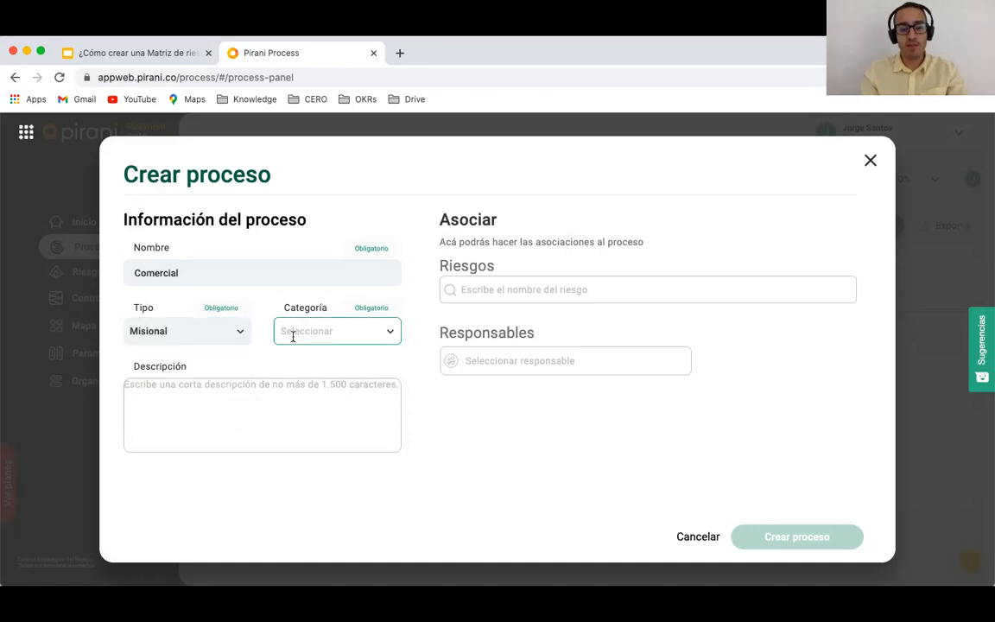
click(293, 337)
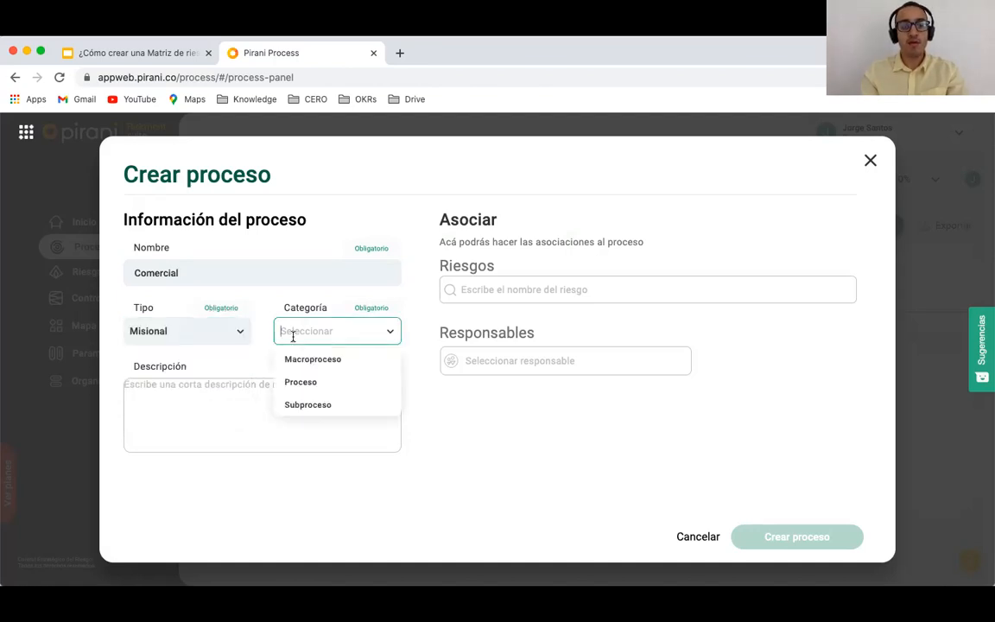
click(293, 357)
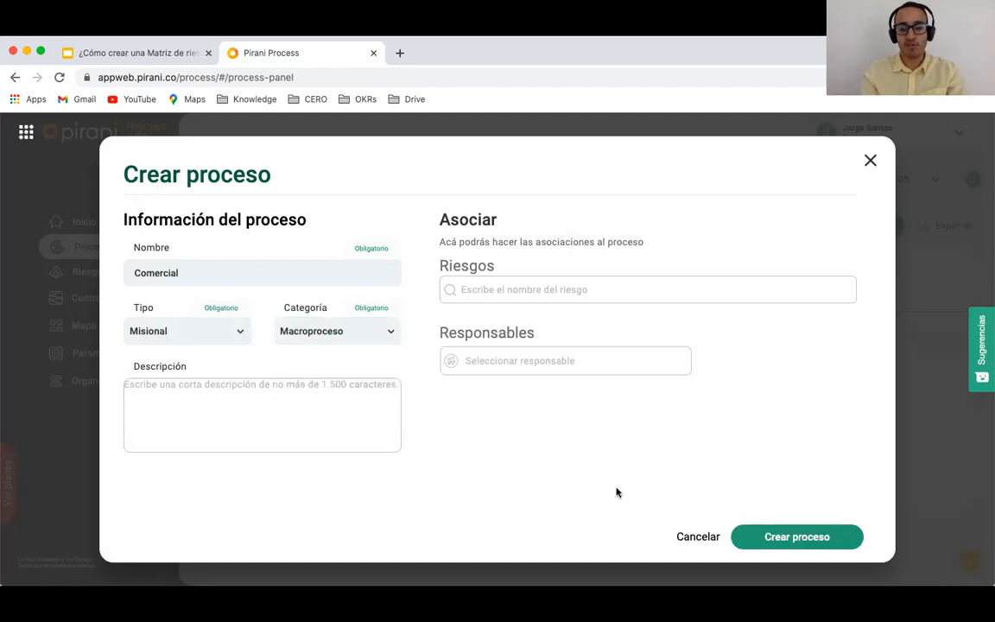
click(803, 542)
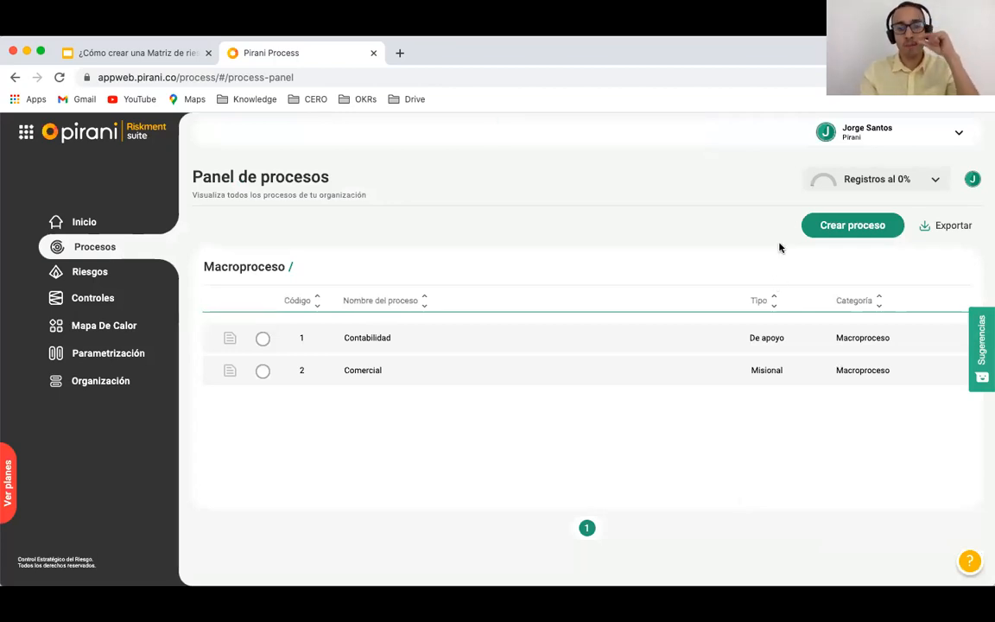
click(834, 224)
Step: Create Facturación as a De apoyo process in category Proceso, dependent on Contabilidad
click(249, 282)
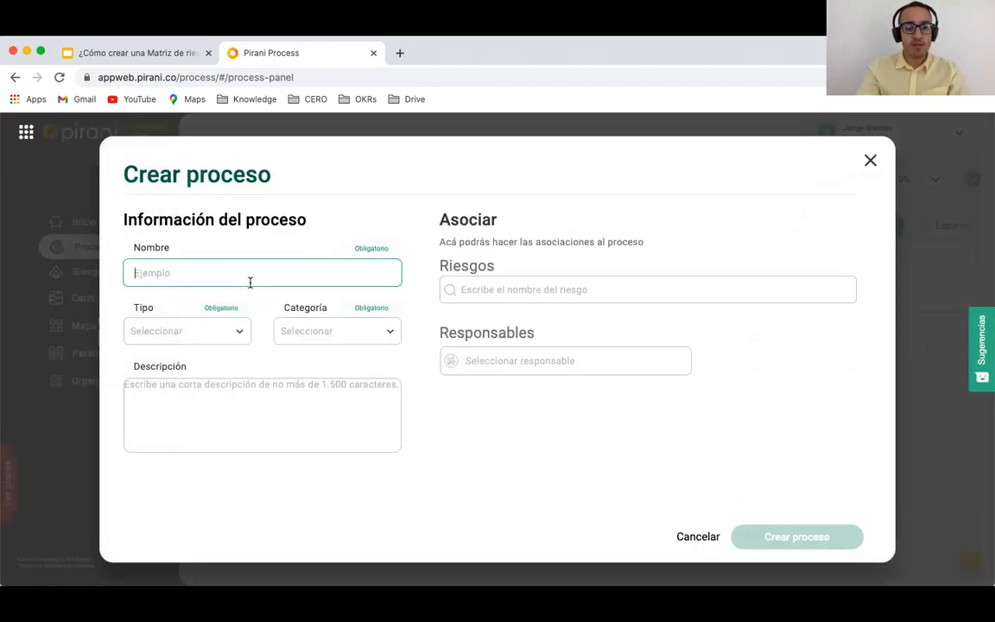
text(Fa)
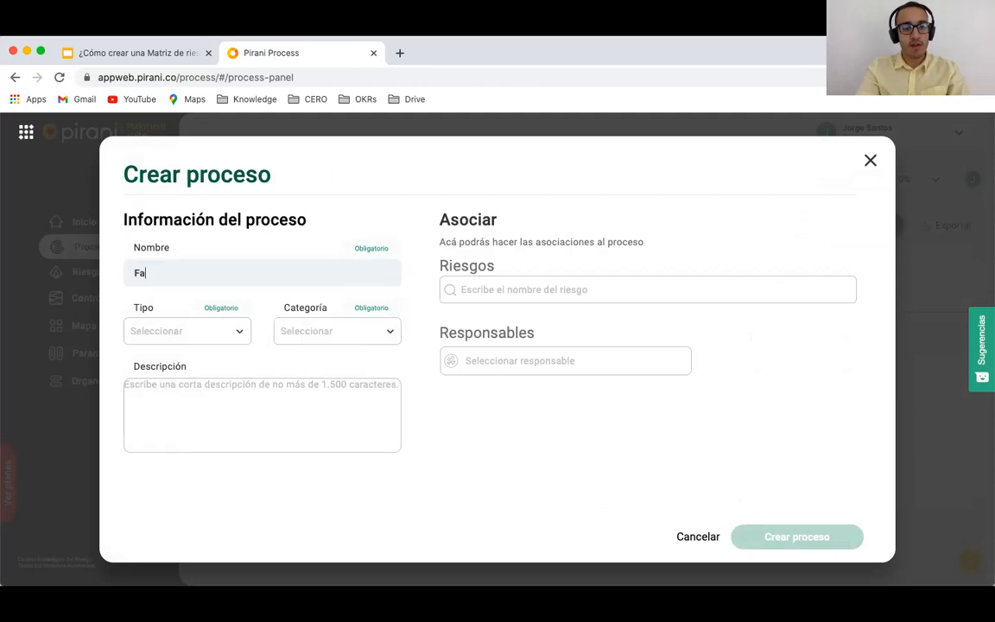
text(ctur)
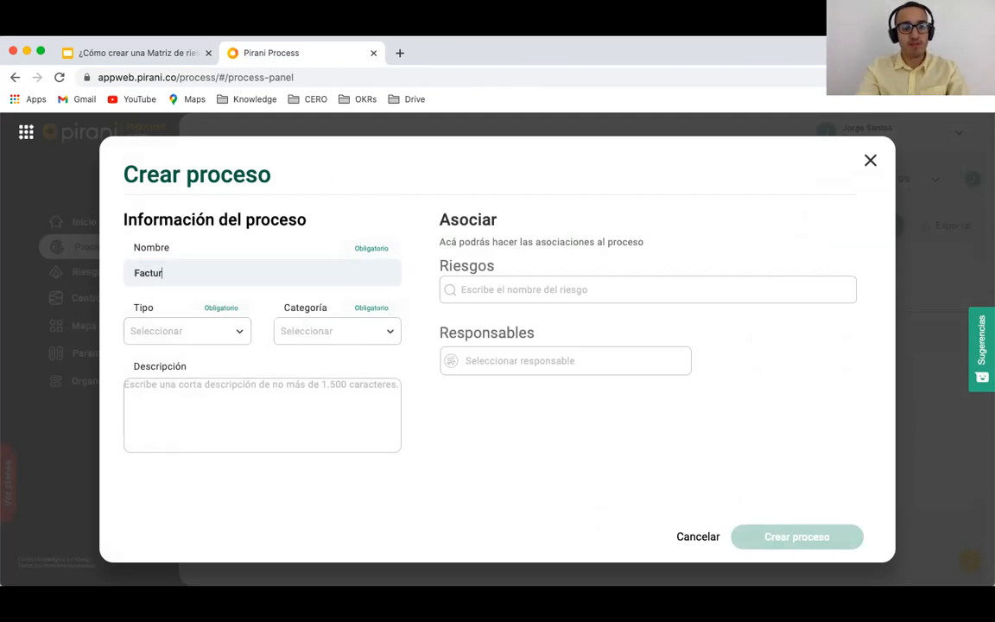
text(ación)
click(155, 332)
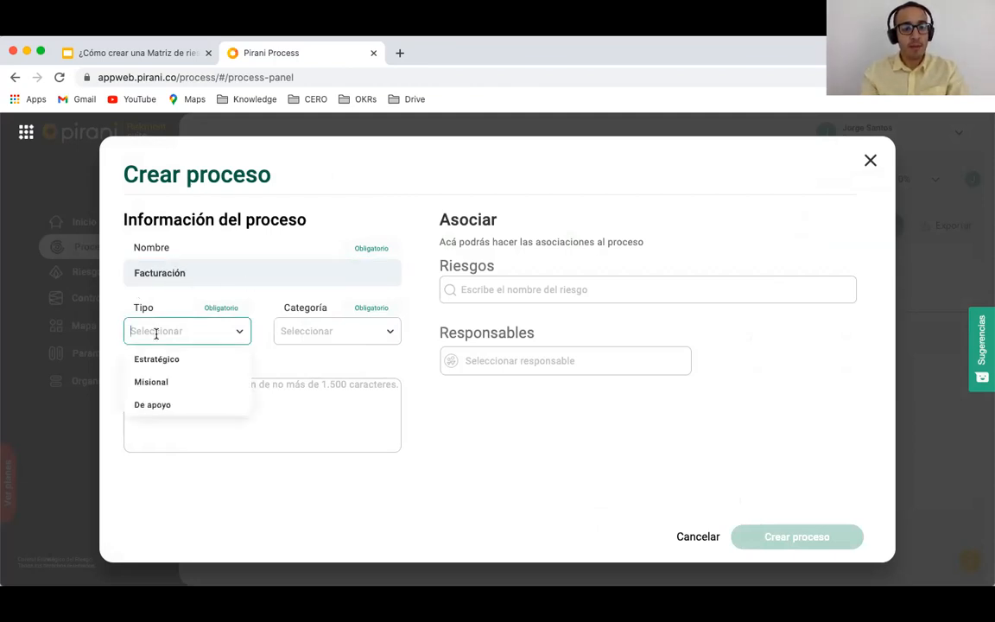
click(155, 405)
click(311, 328)
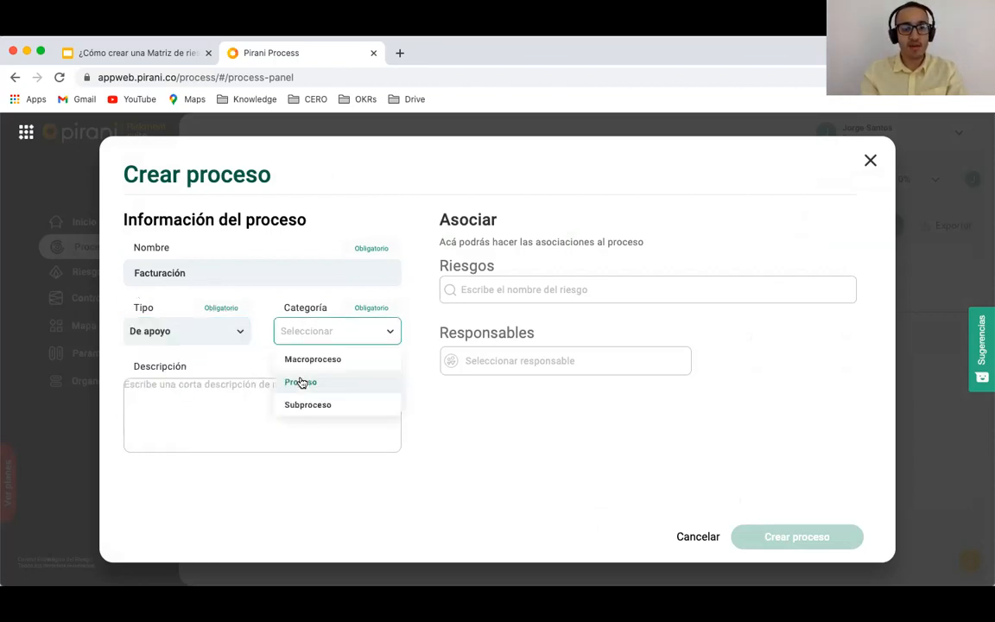
click(297, 383)
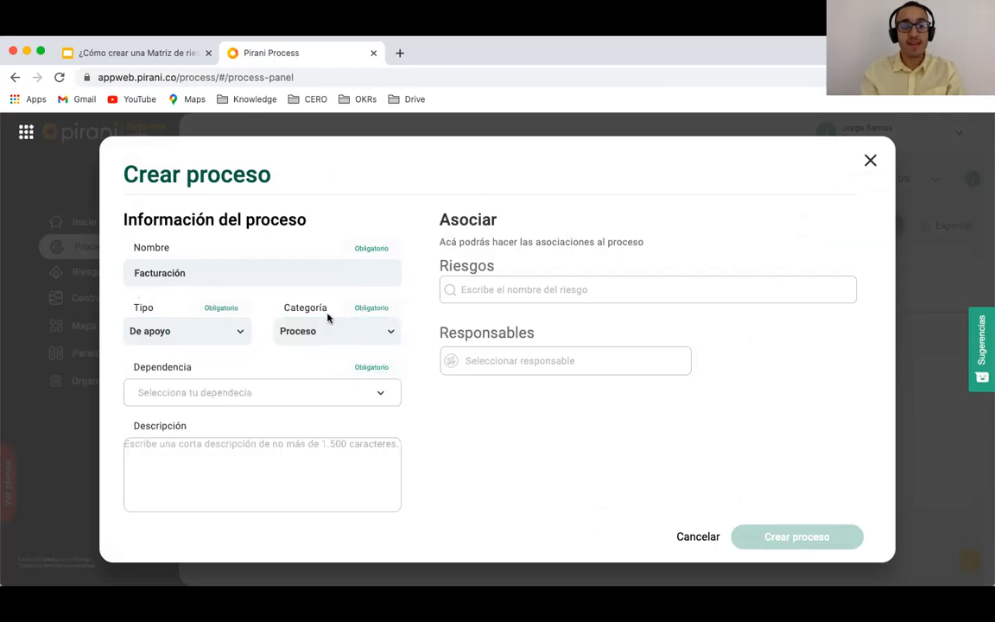
click(212, 387)
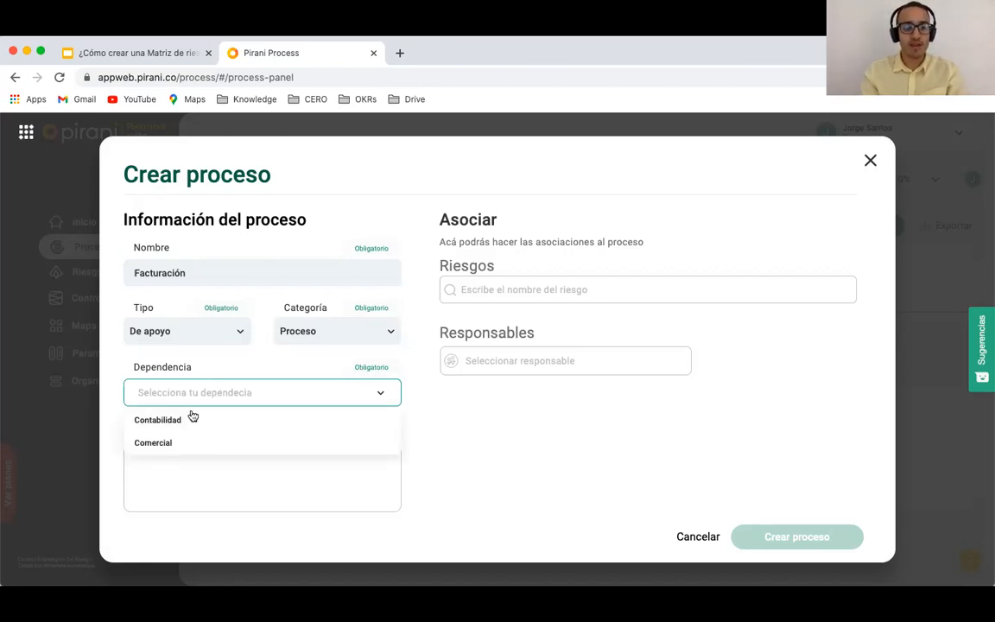
click(164, 420)
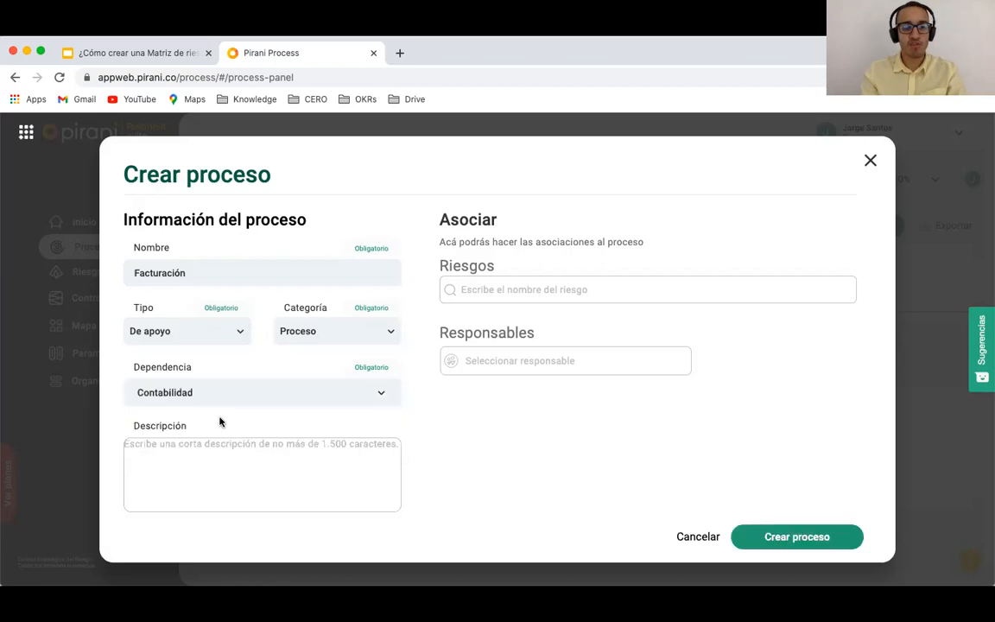
click(797, 538)
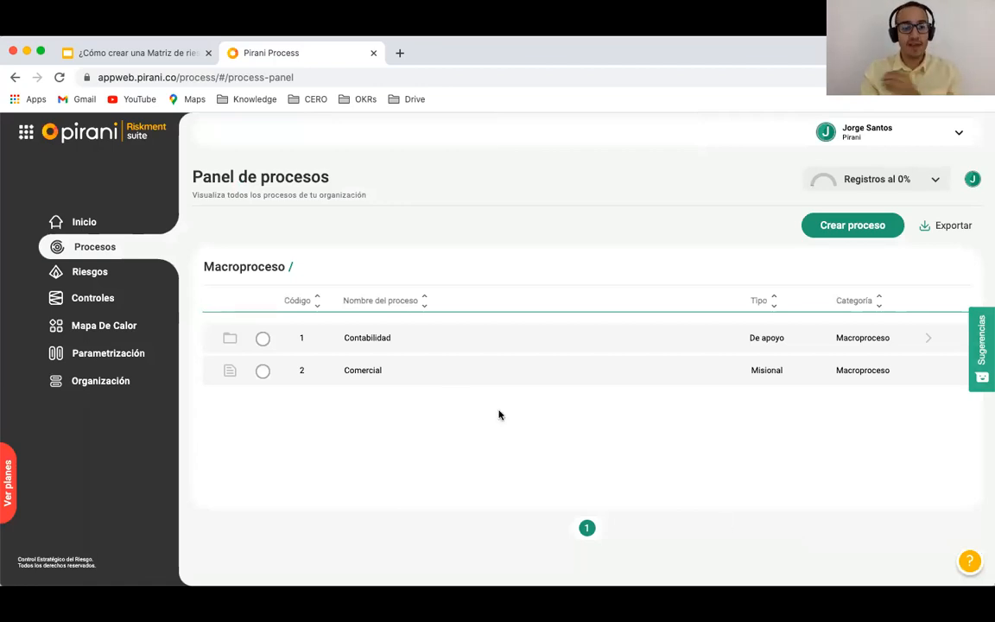
Step: Create risk 'Creación fraudulenta de proveedores para desviar fondos' (Moderado, A veces) and open it for editing
click(75, 278)
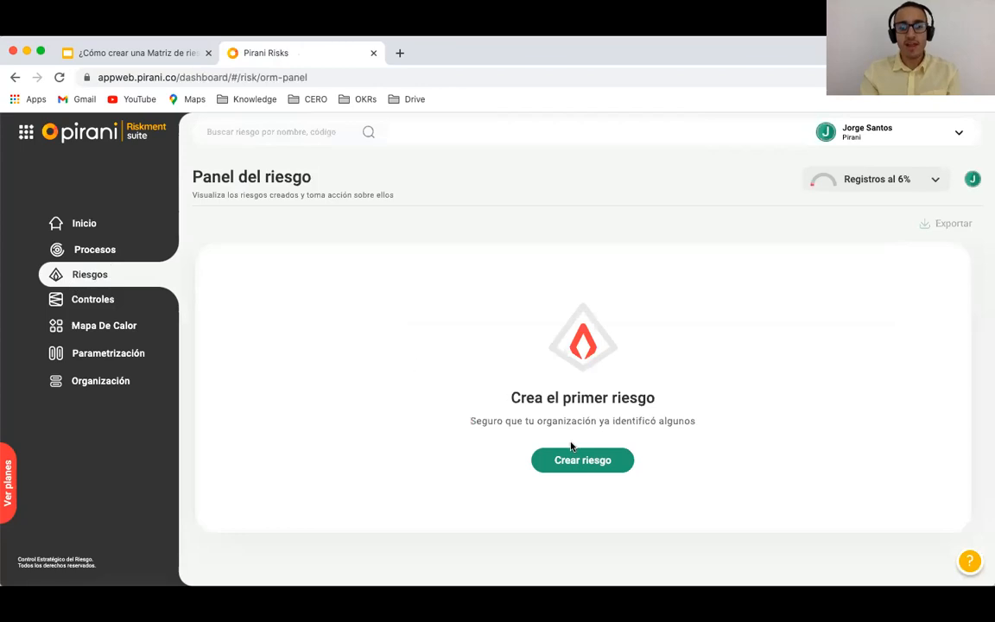
click(572, 467)
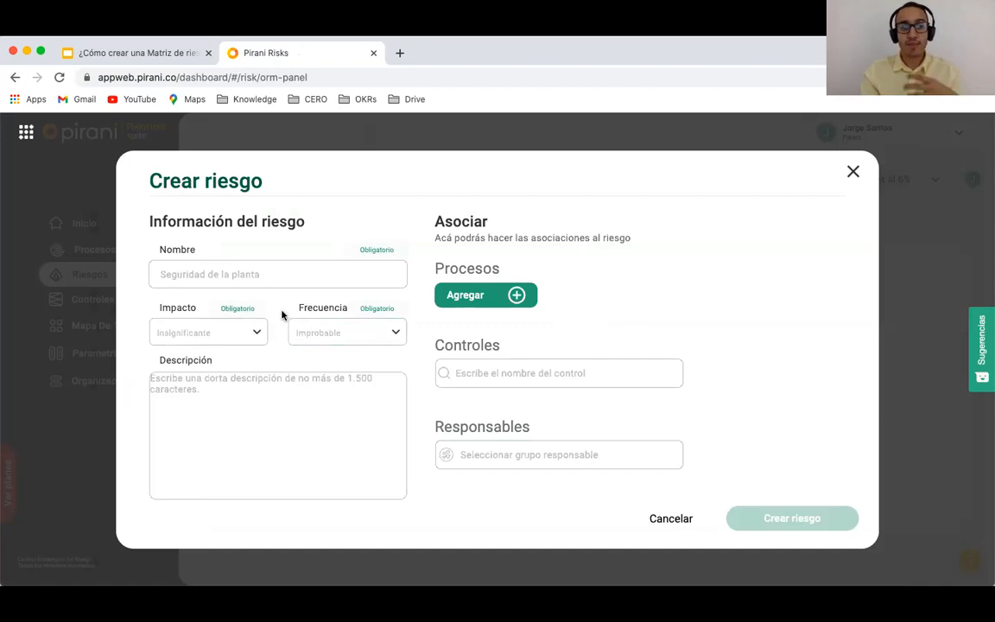
click(231, 279)
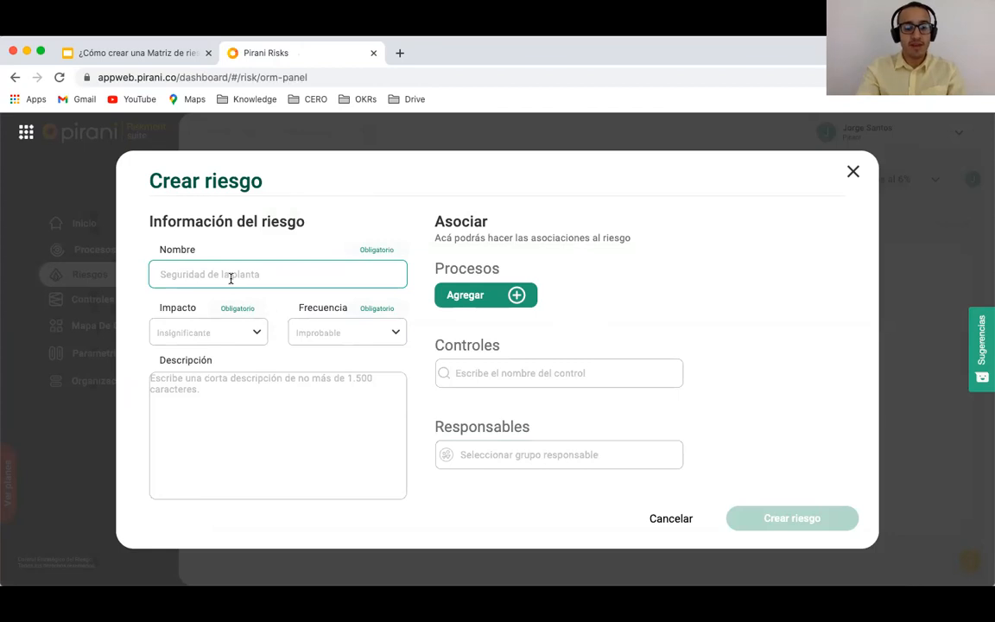
text(Cr)
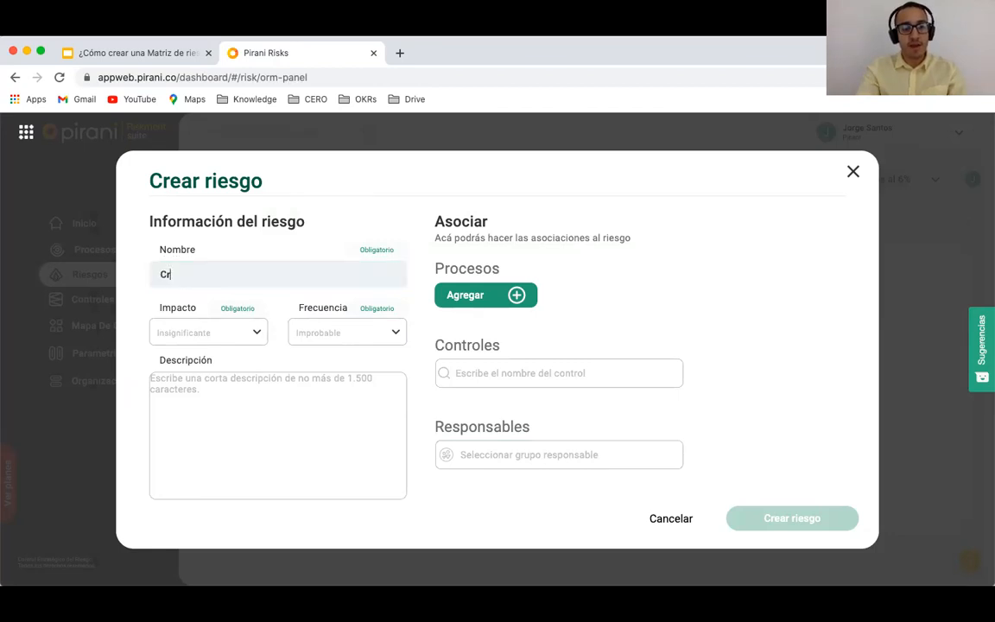
text(eación fra)
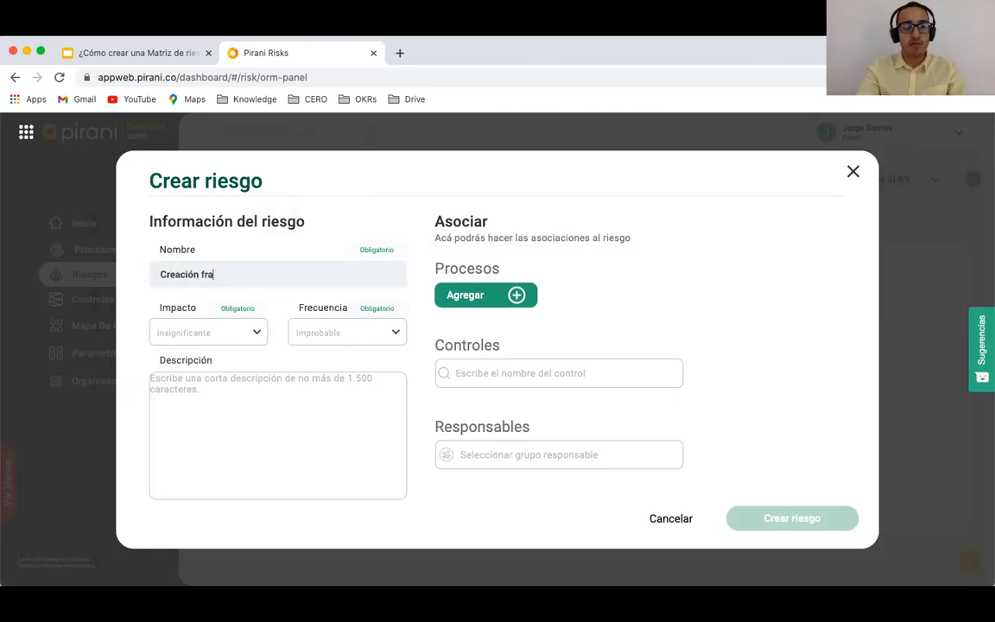
text(udulenta de prove)
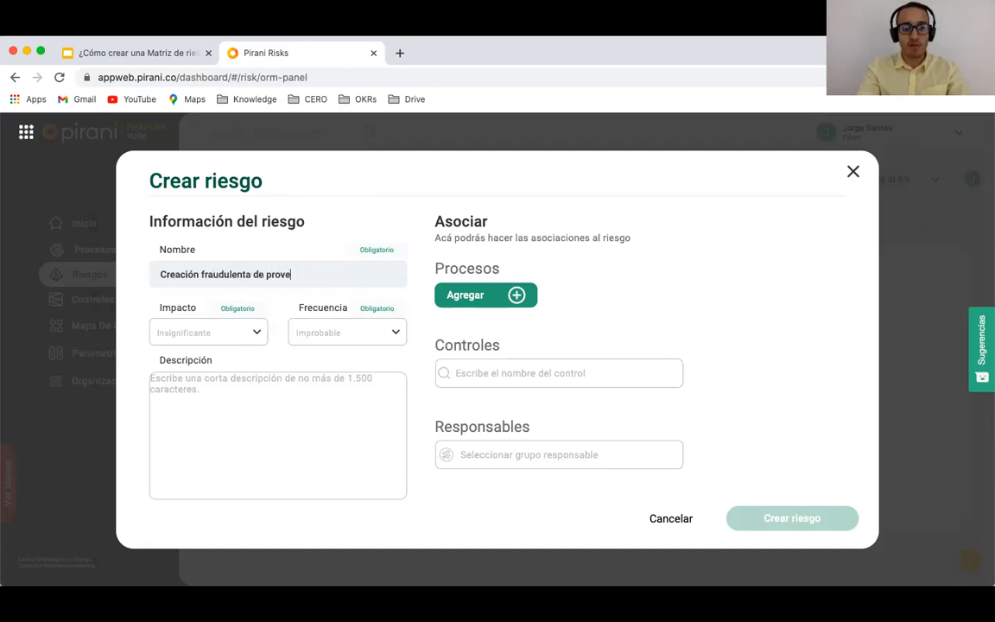
text(edores para desvia)
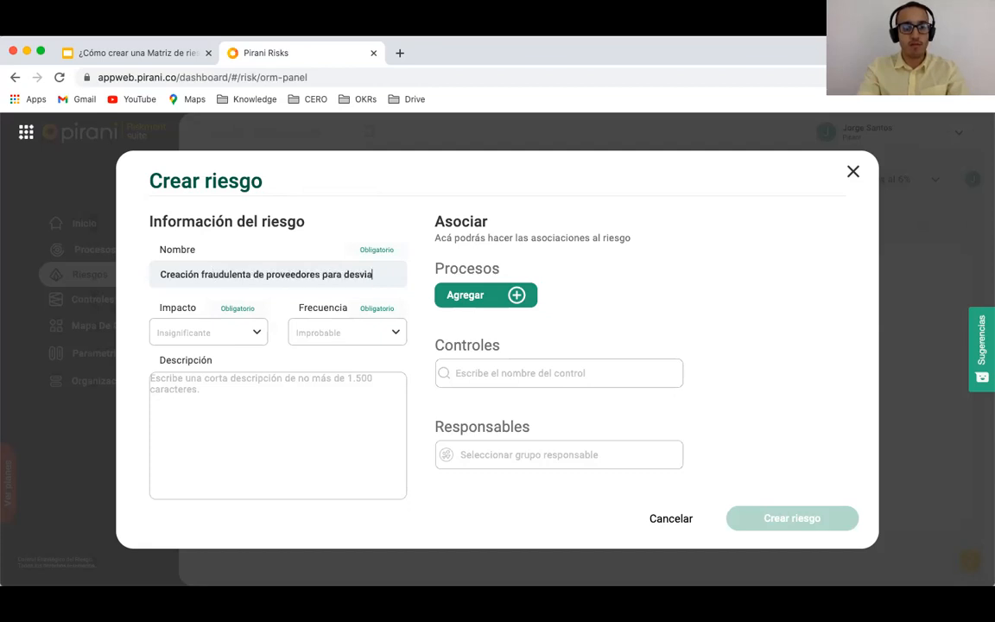
text(r fondos)
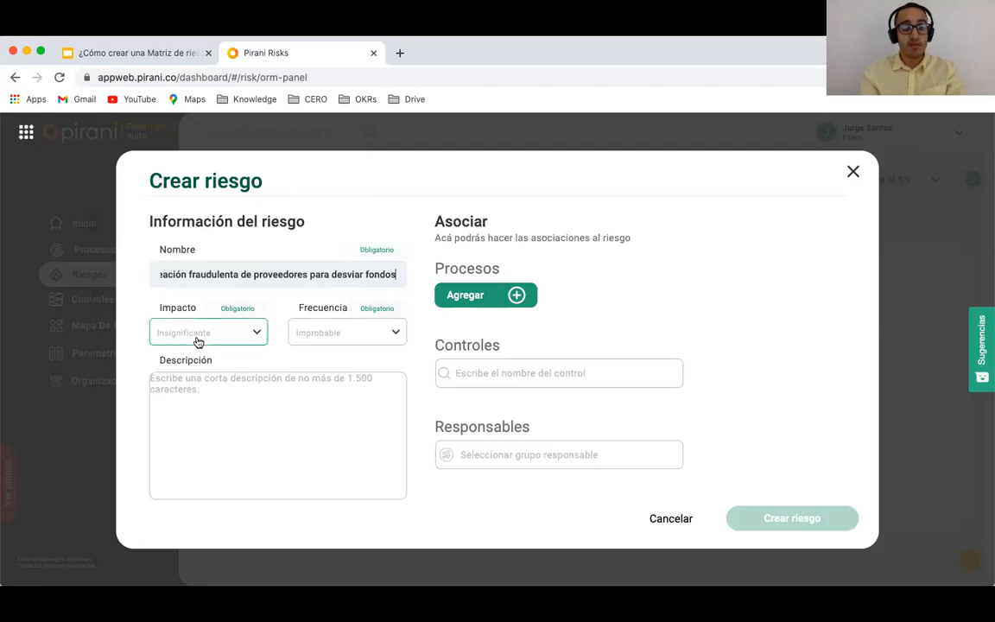
click(197, 341)
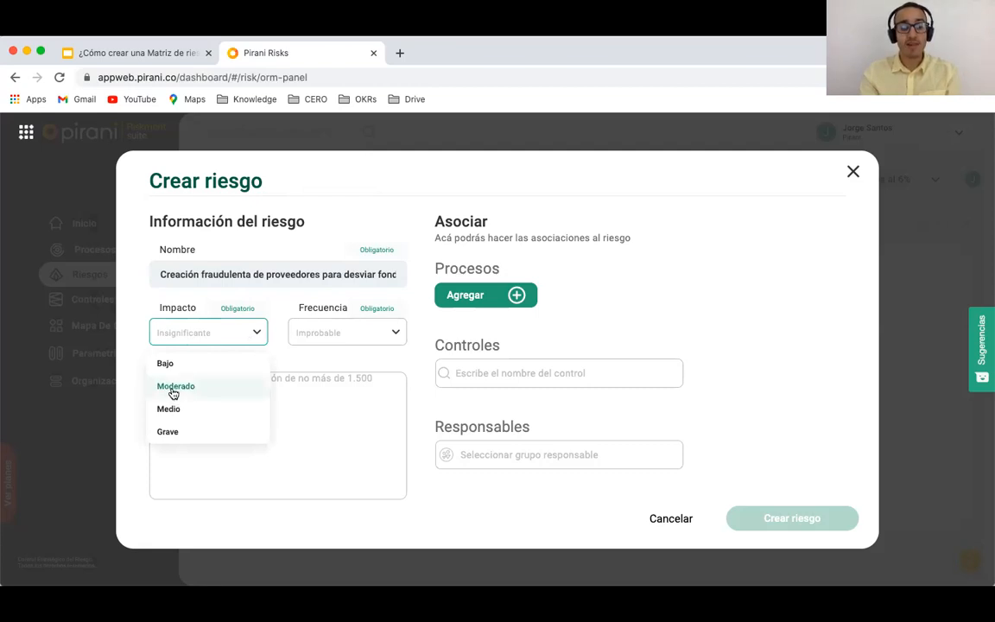
click(174, 390)
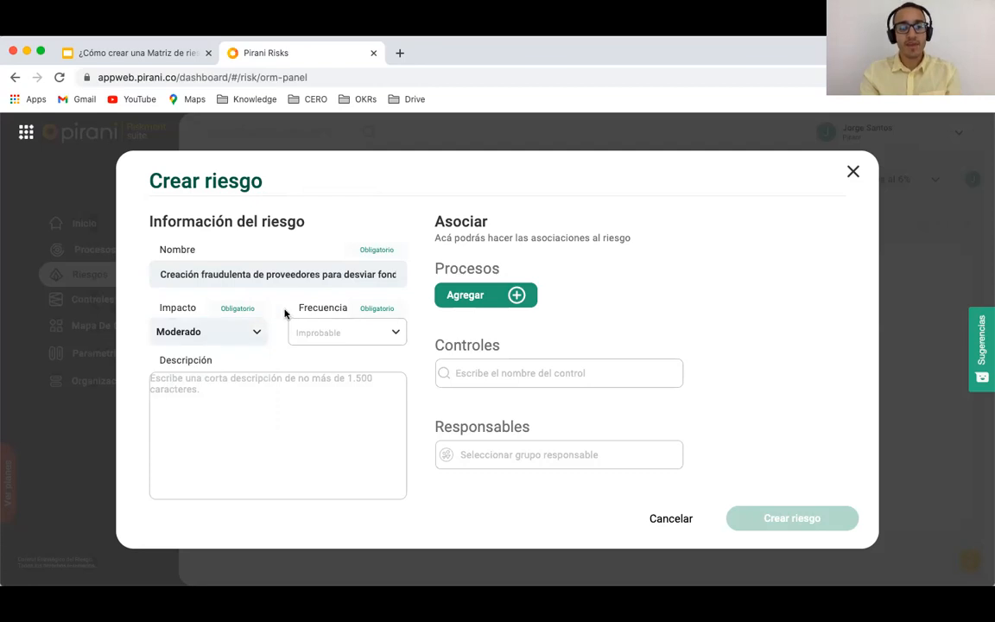
click(332, 330)
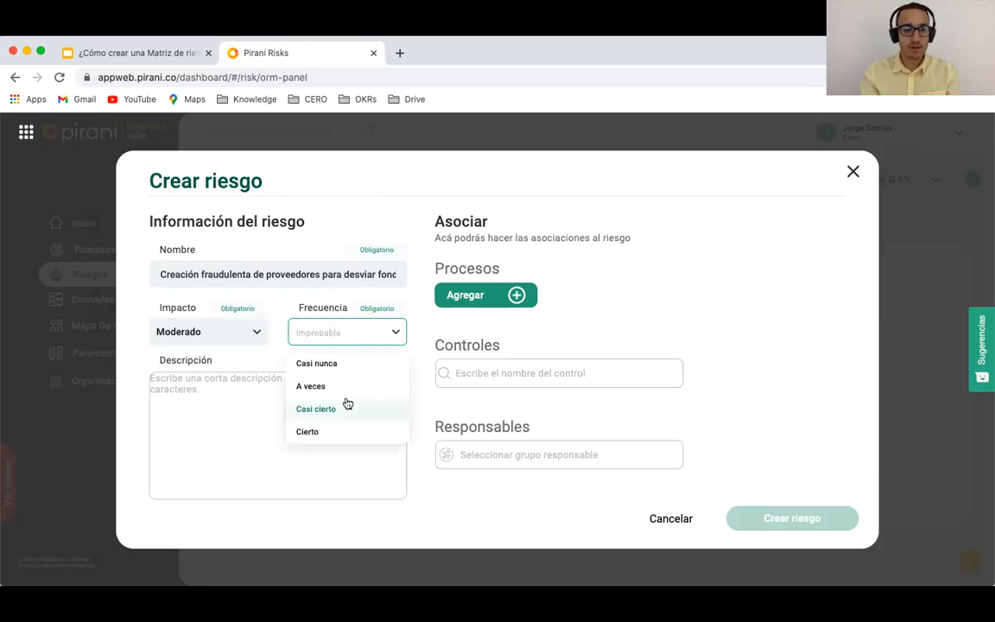
click(316, 389)
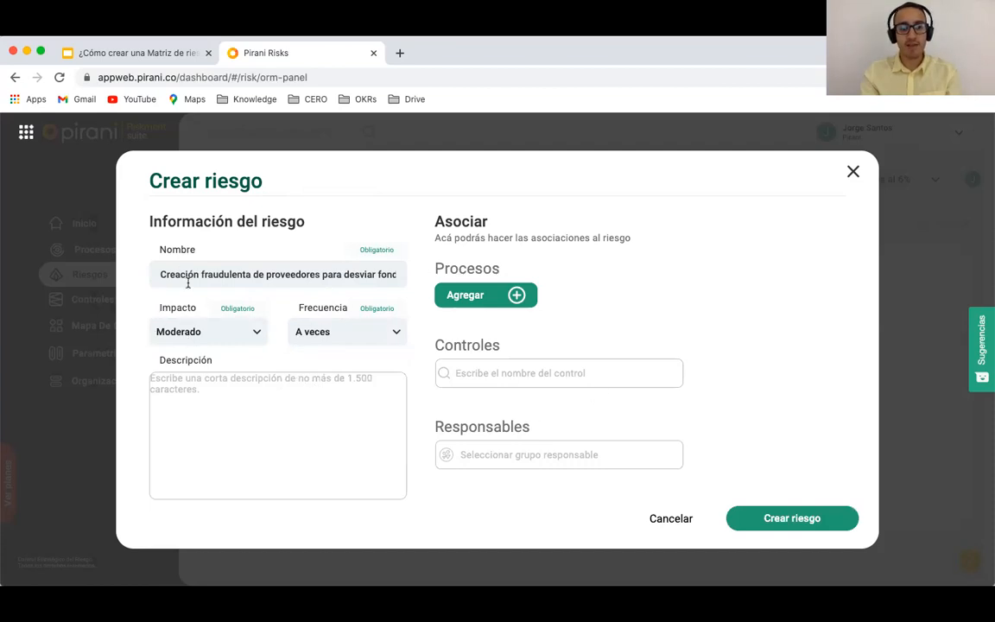
click(804, 524)
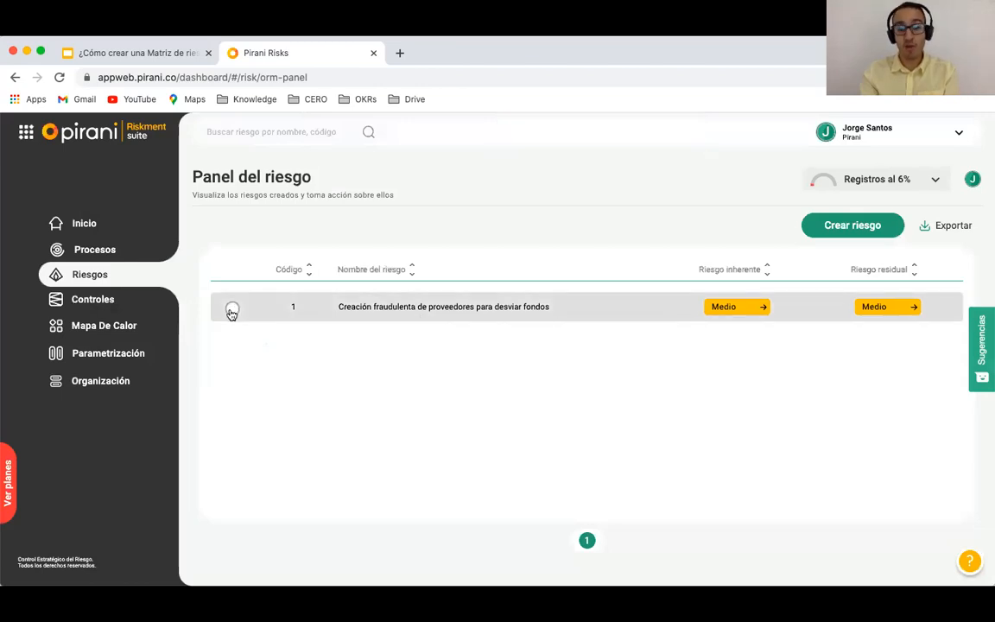
click(323, 300)
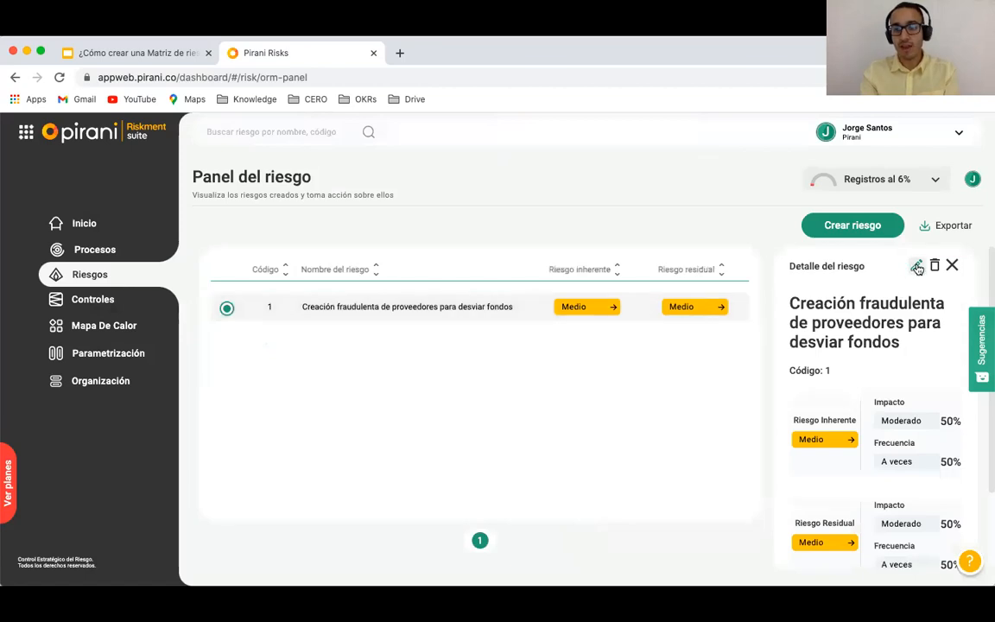
click(914, 267)
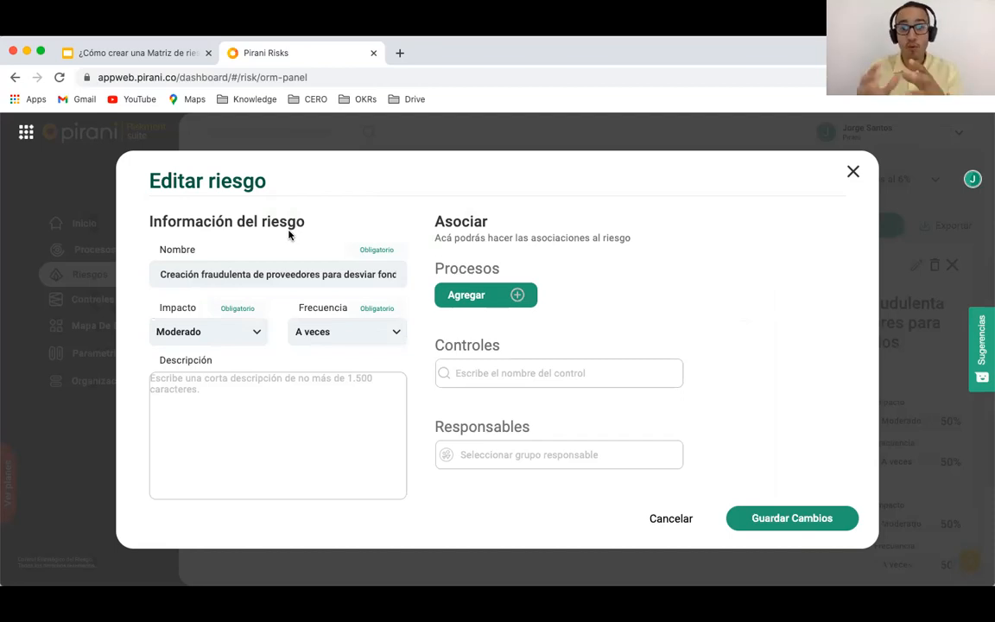
Step: Associate the fraudulent-supplier risk with the Contabilidad process and save the change
click(486, 297)
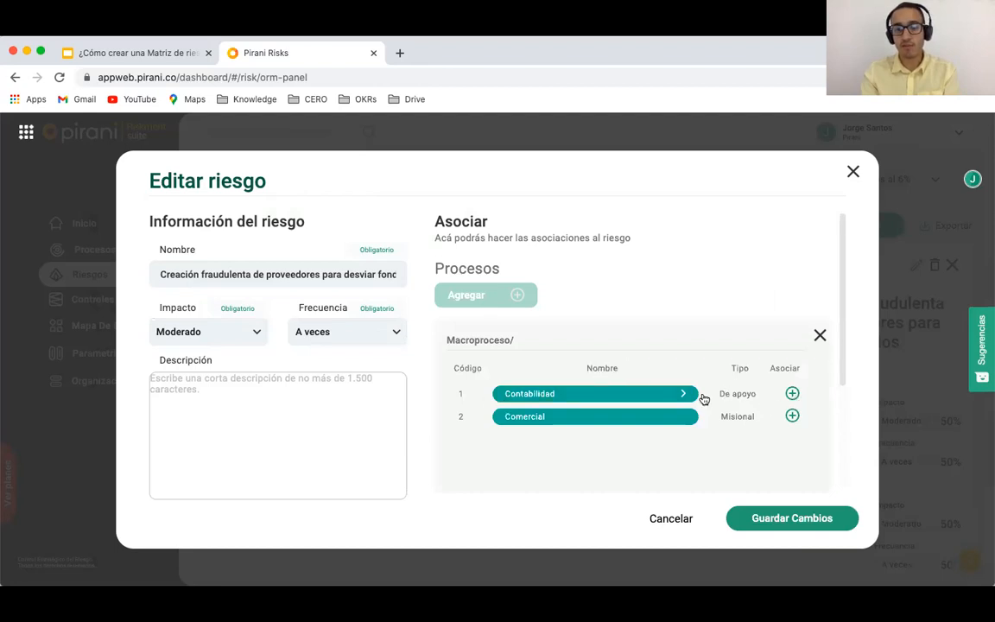
click(791, 393)
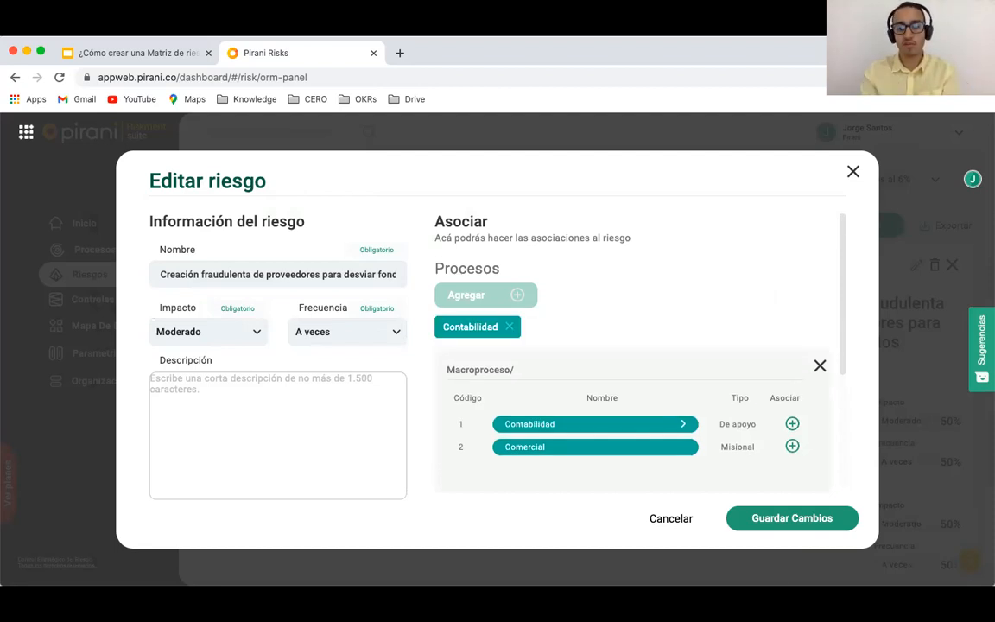
click(775, 520)
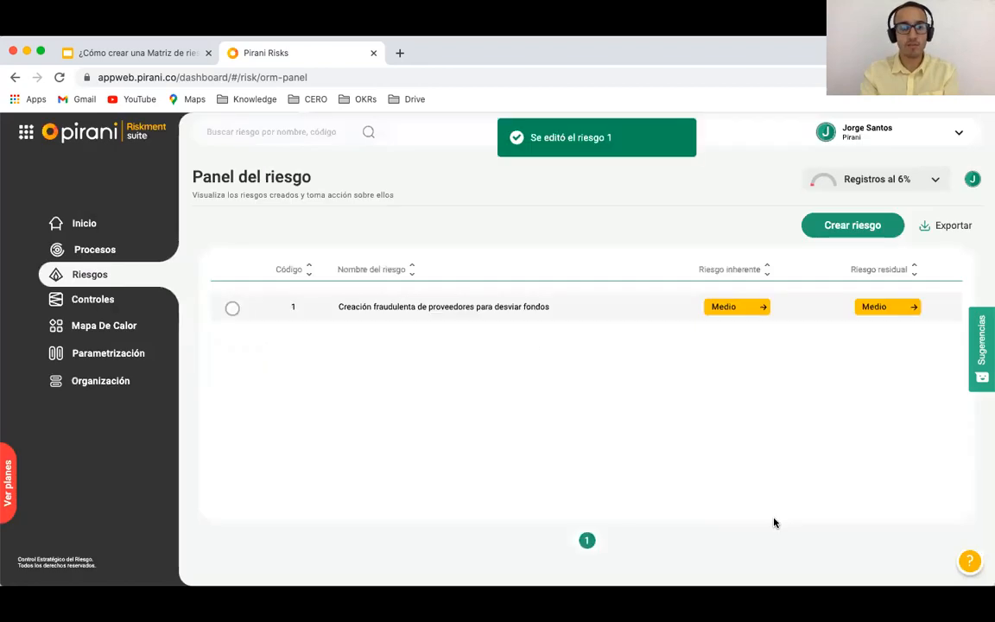
Step: Create risk 'Cobro incorrecto de servicios' with Medio impact and Casi cierto frequency, linked to Comercial
click(838, 226)
click(213, 277)
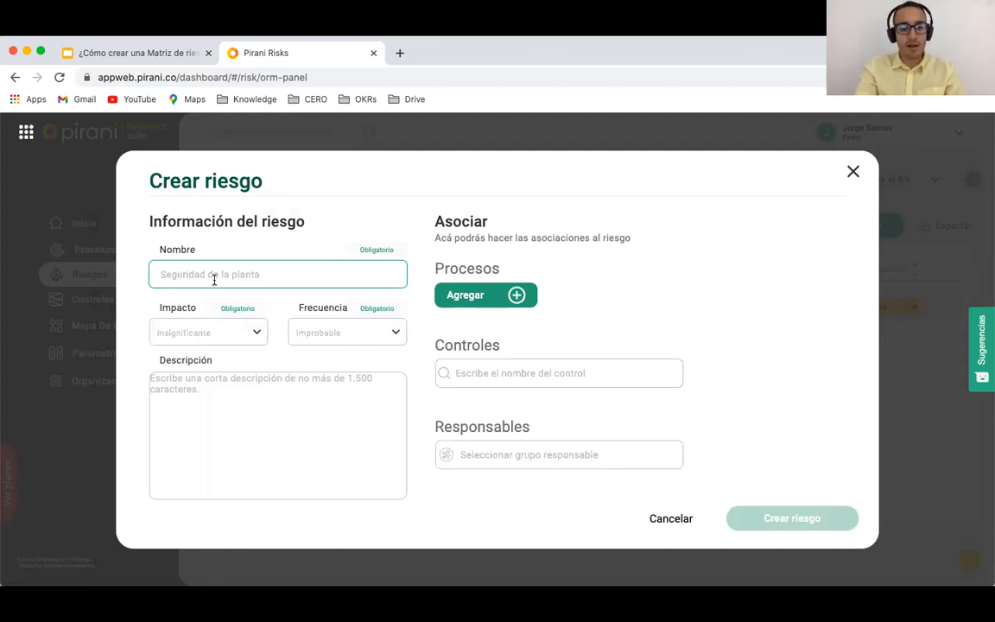
text(Cobro incorrect)
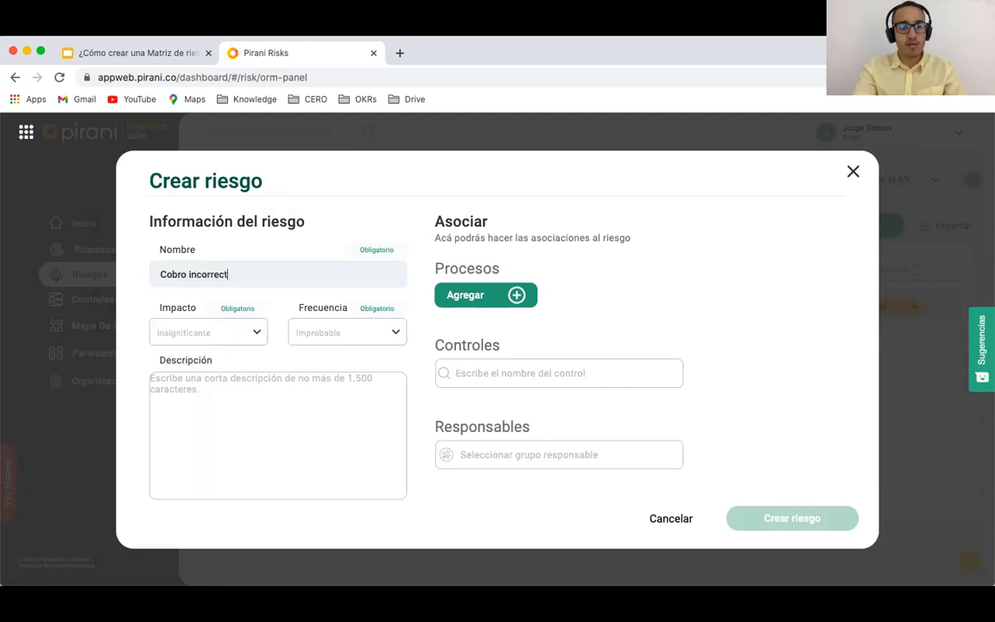
text(o de servicios)
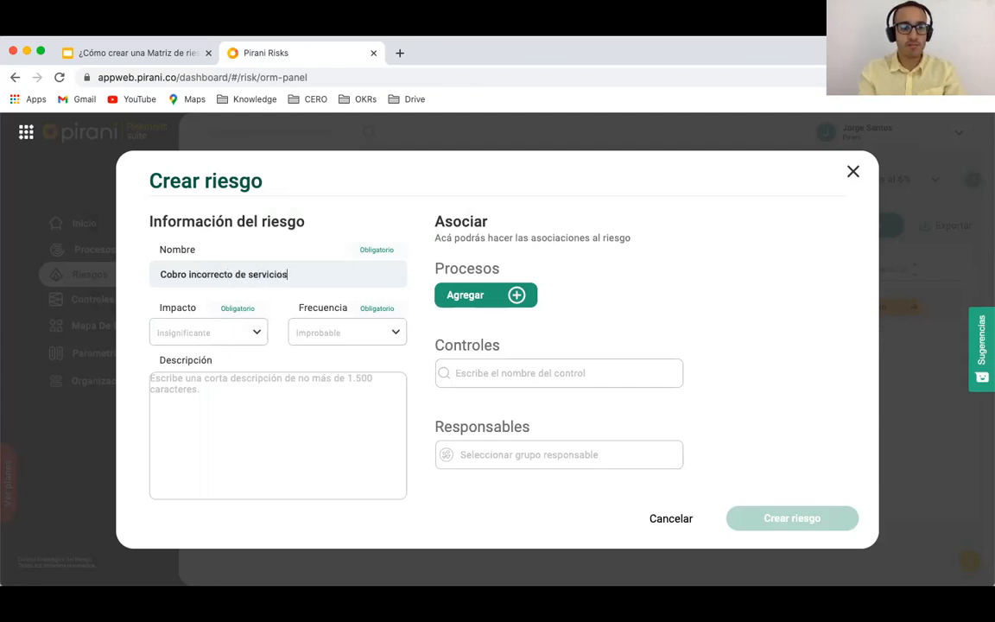
click(204, 335)
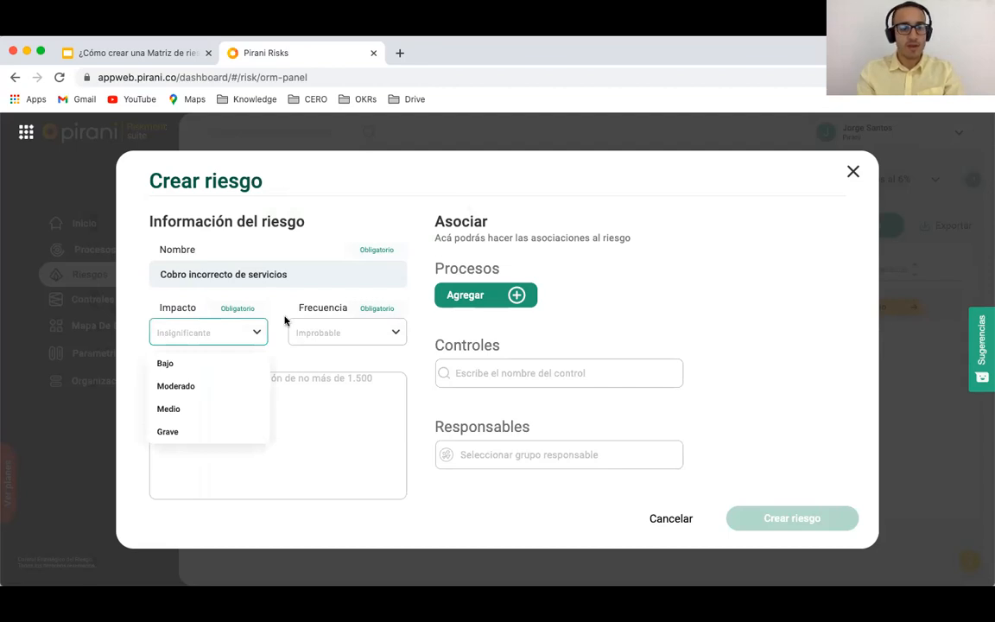
click(194, 413)
click(329, 328)
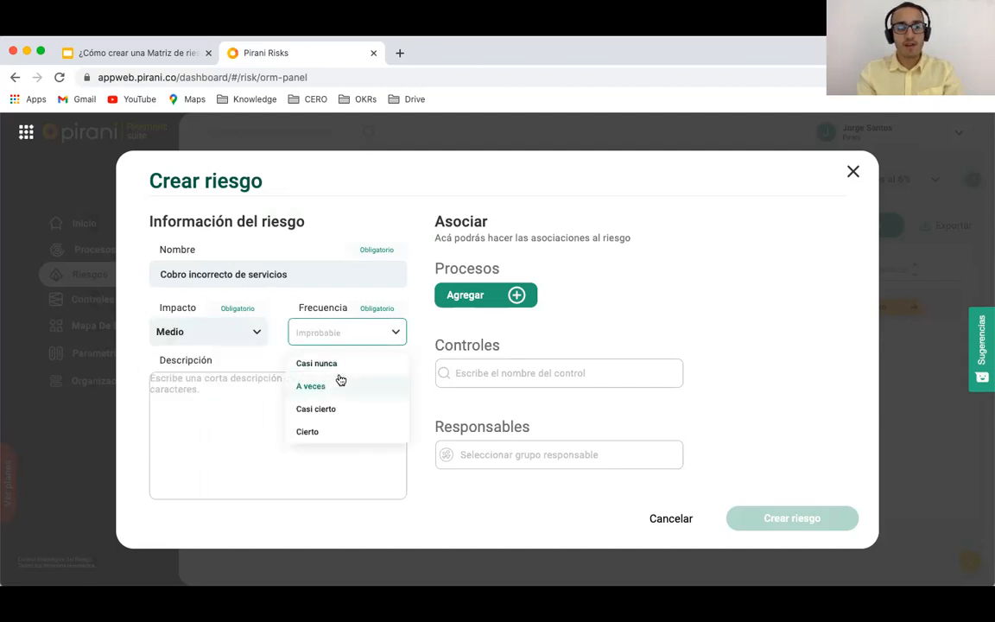
click(330, 408)
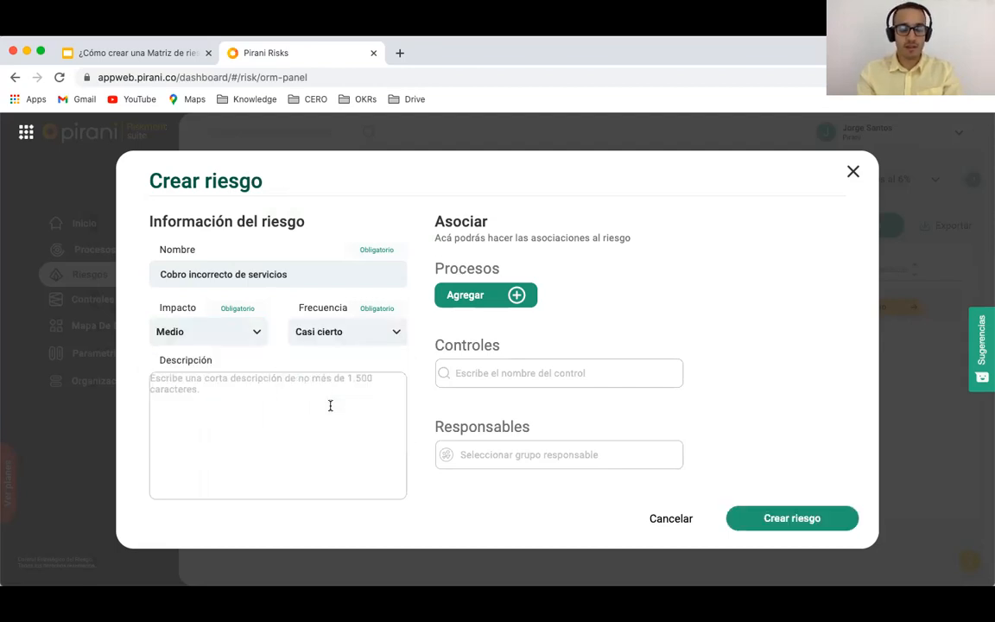
click(517, 296)
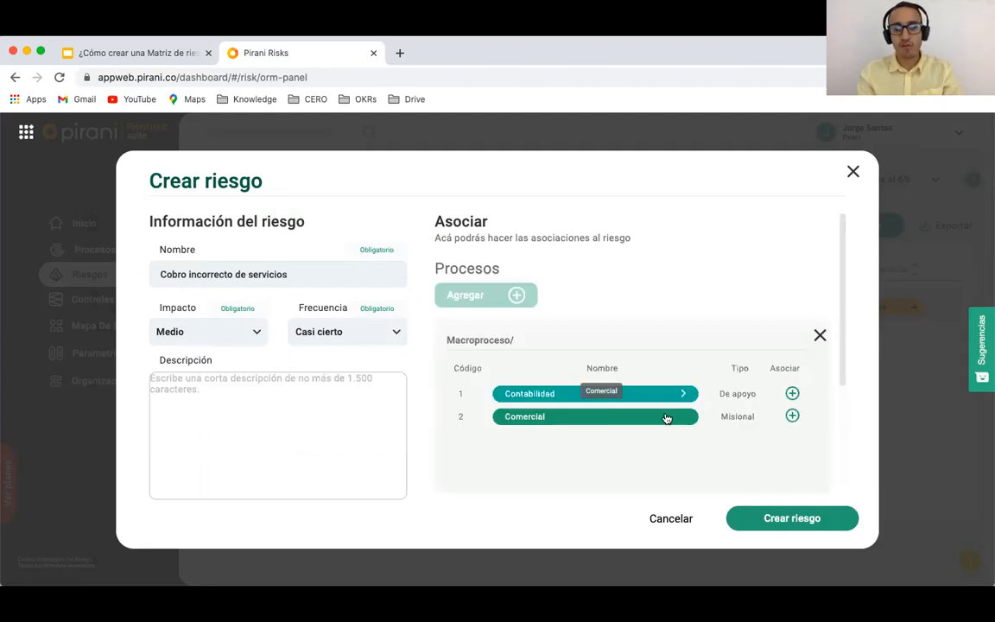
click(792, 417)
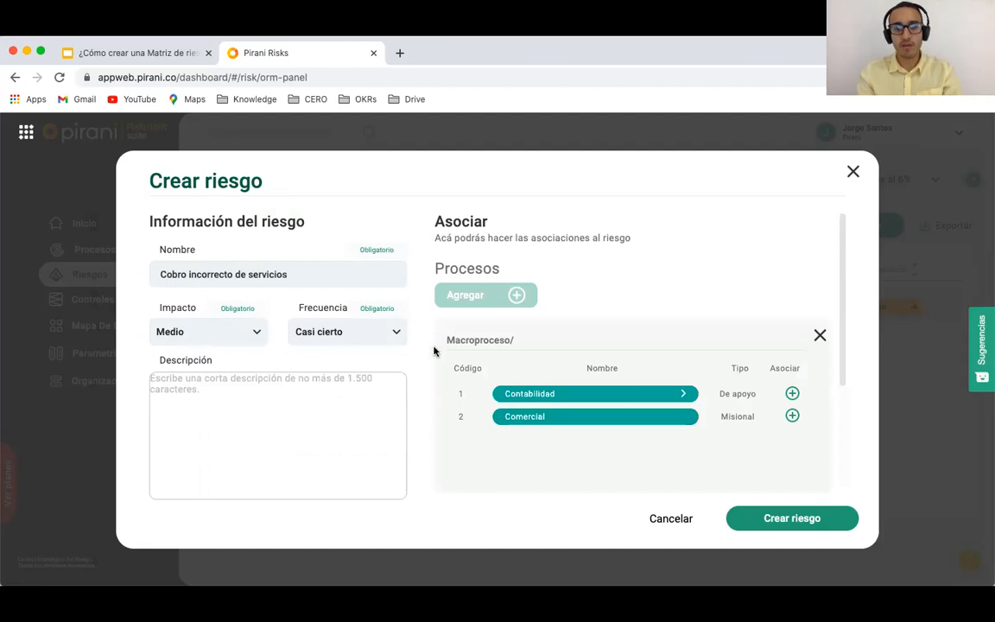
click(759, 521)
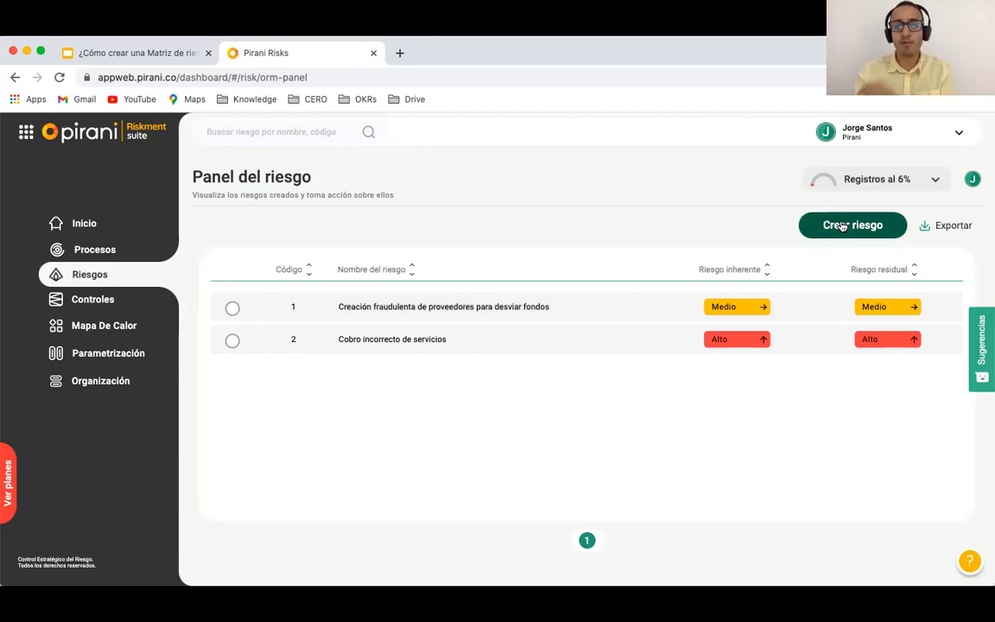
Step: Create risk 'Falta de documentación para cumplimiento normativo' with Grave impact and Casi nunca frequency
click(843, 225)
click(268, 273)
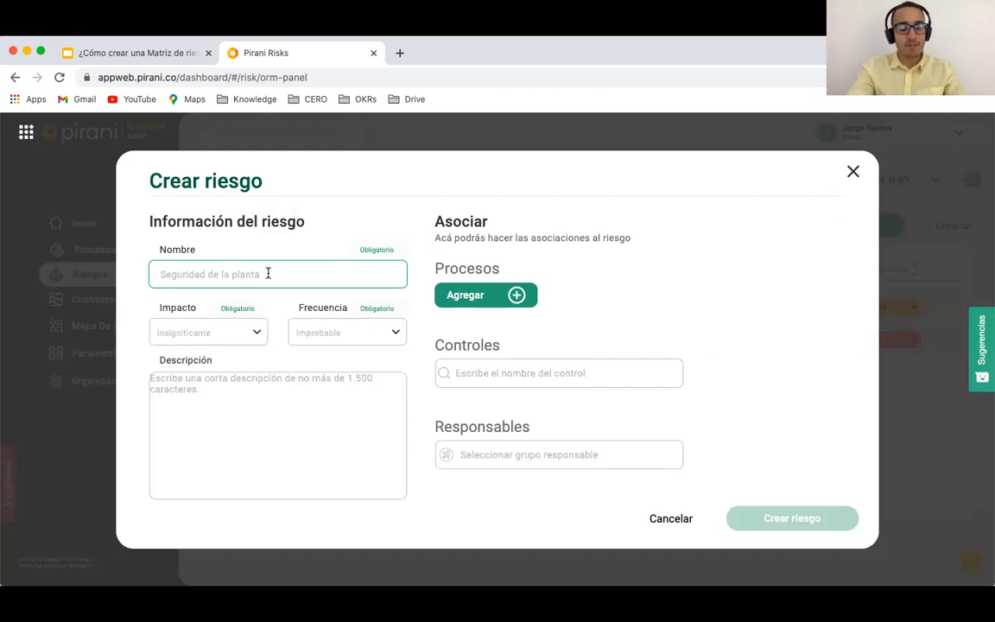
text(Falt)
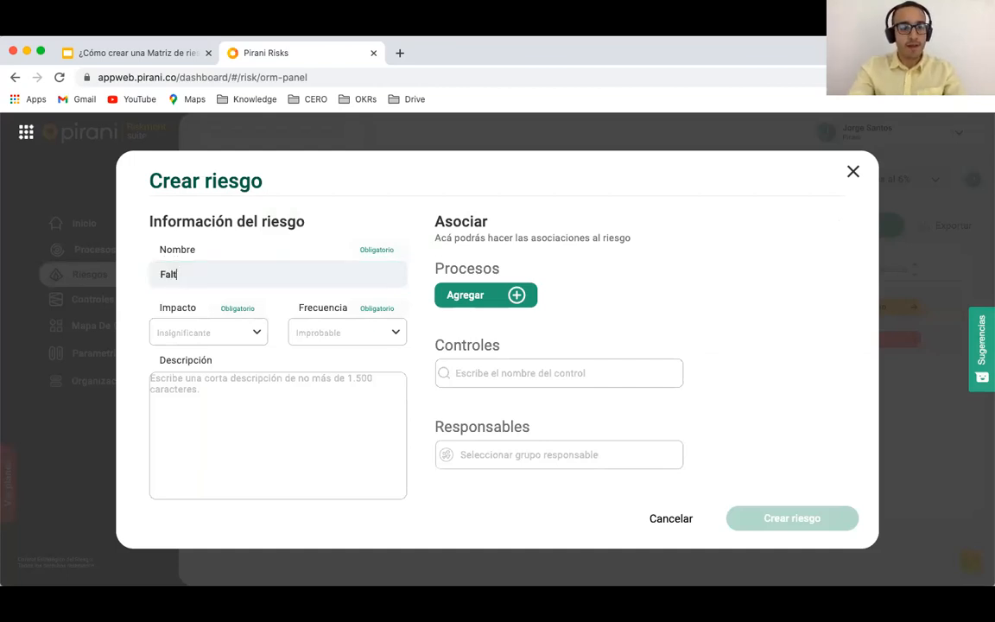
text(a de doc)
text(umentaci)
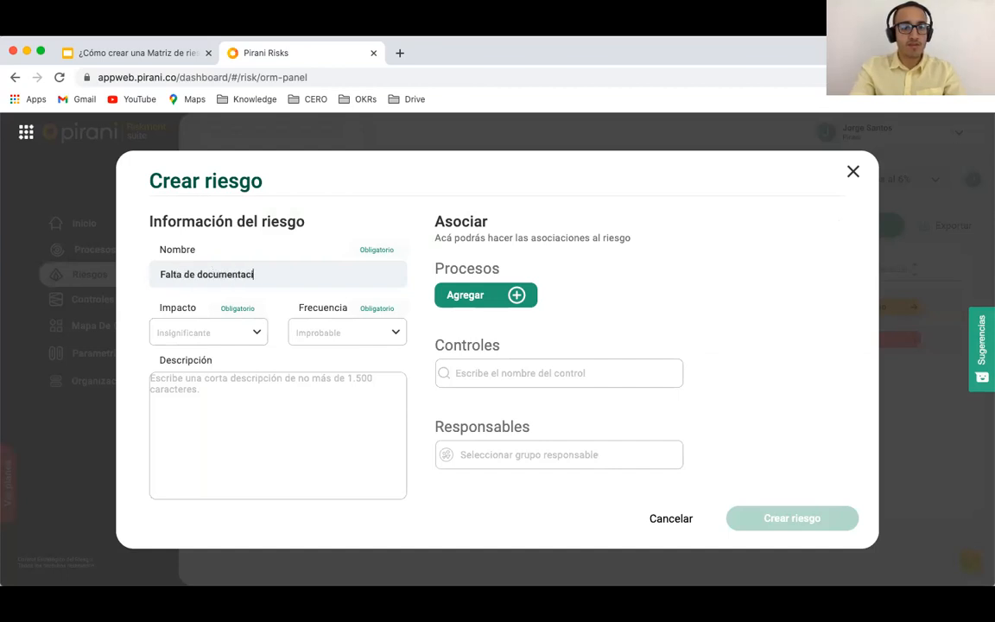
text(ón para cup)
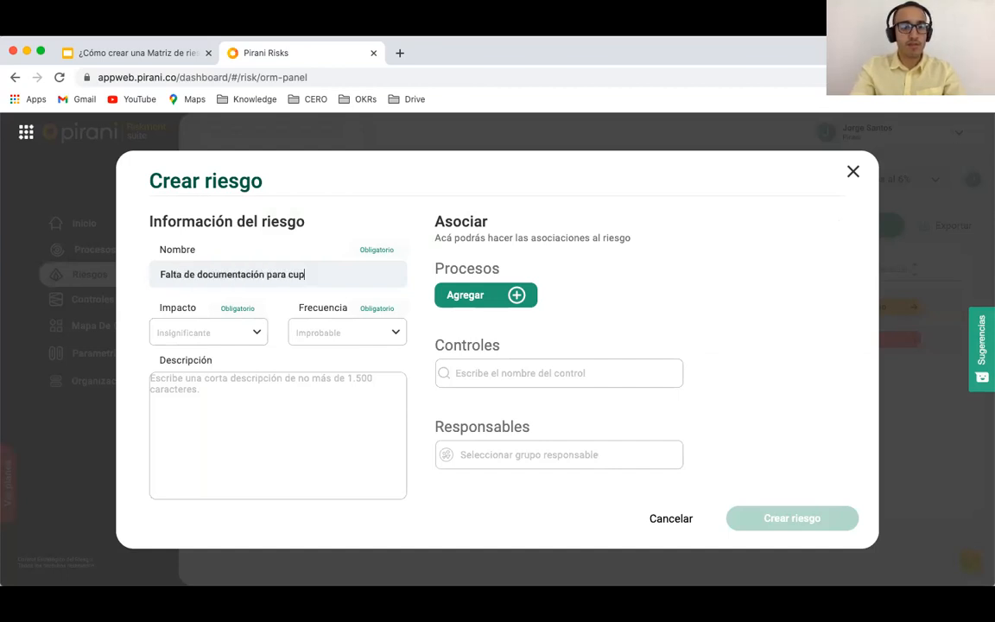
key(BackSpace)
text(mplimiento normativo)
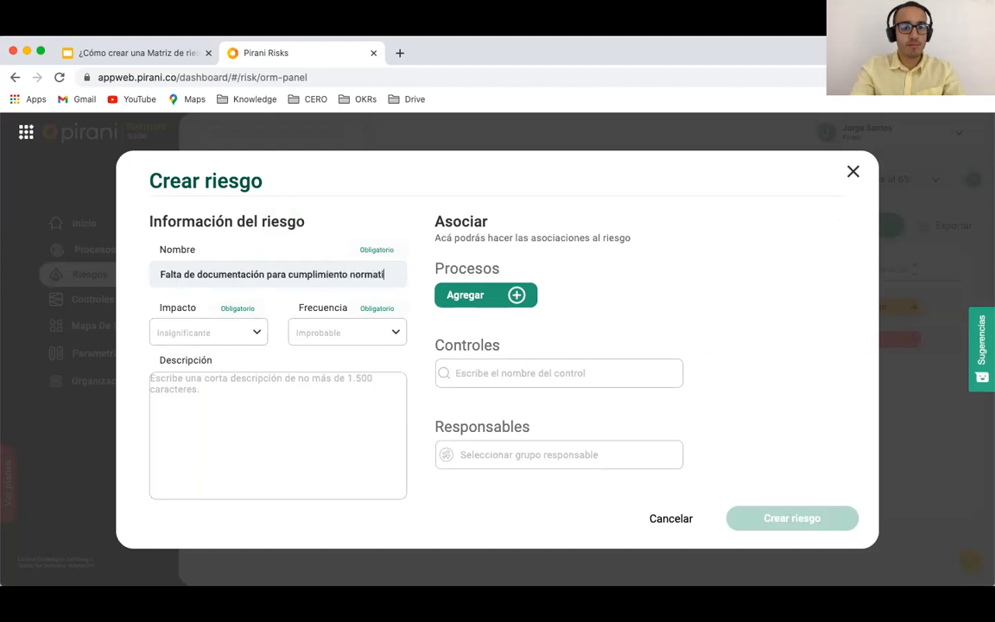
click(189, 334)
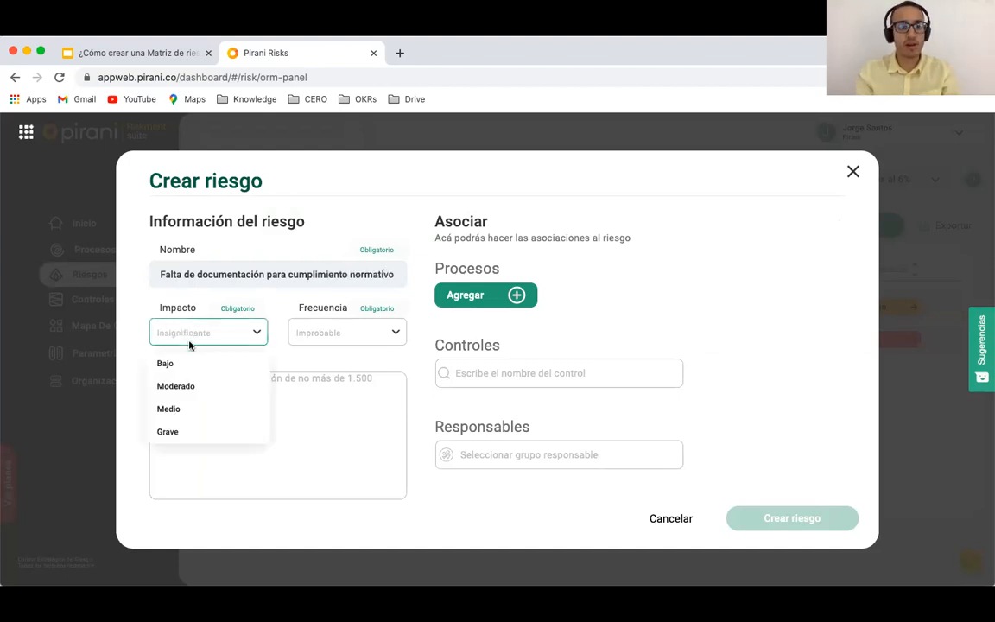
click(168, 431)
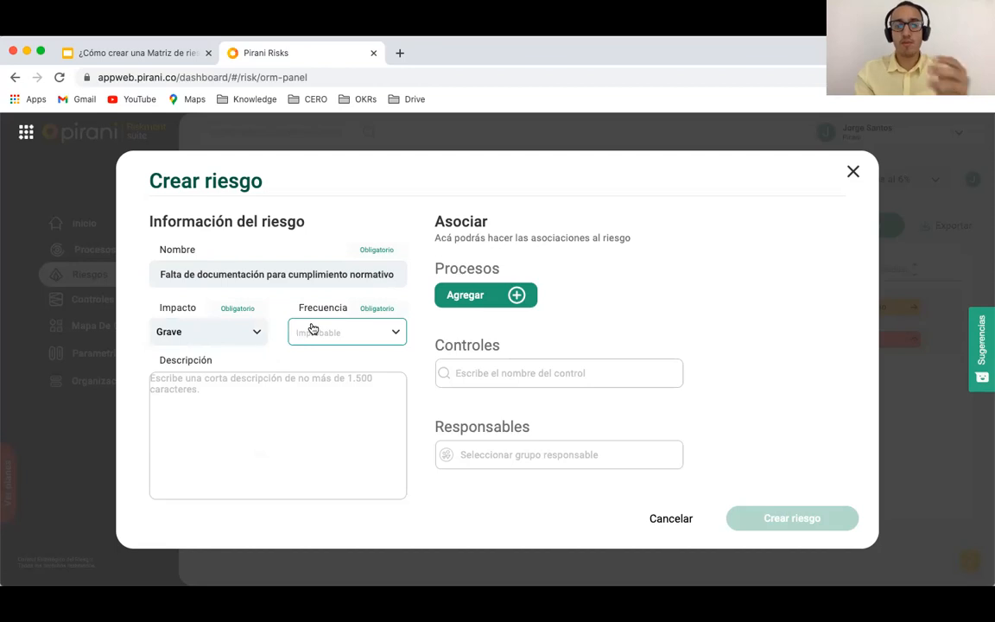
click(313, 329)
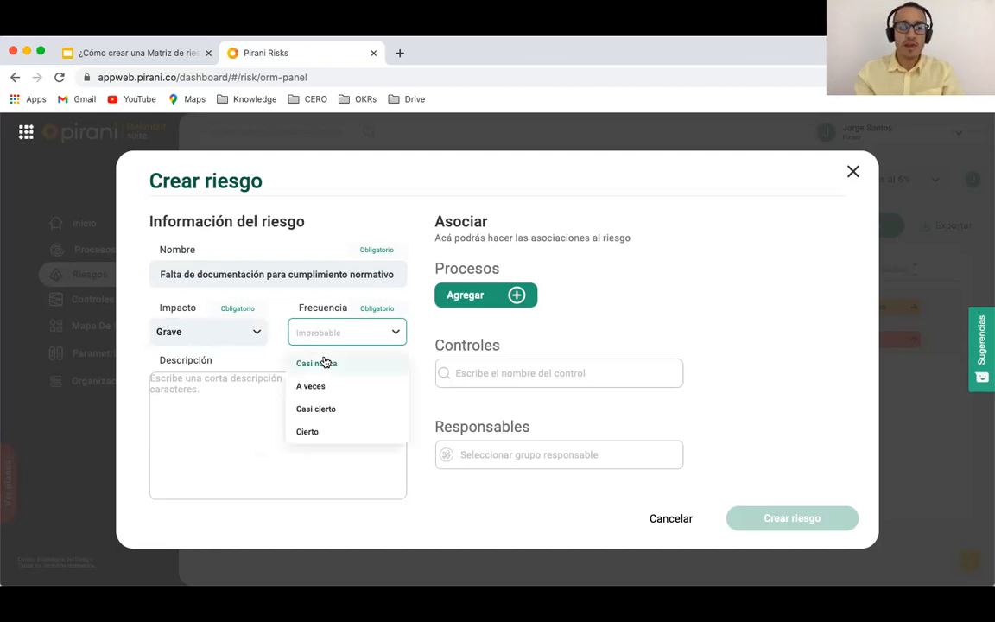
click(316, 363)
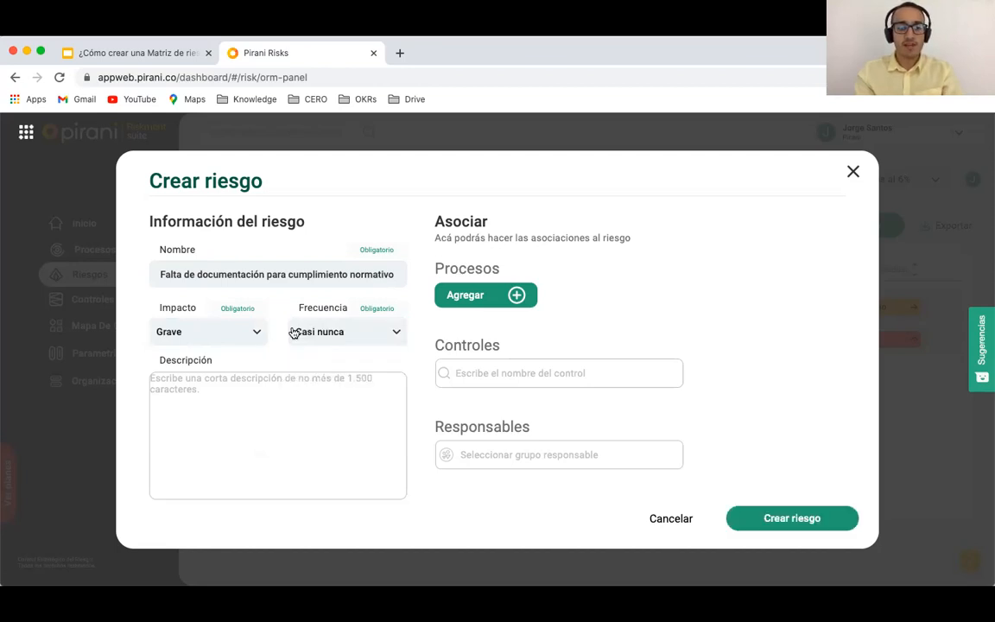
click(751, 517)
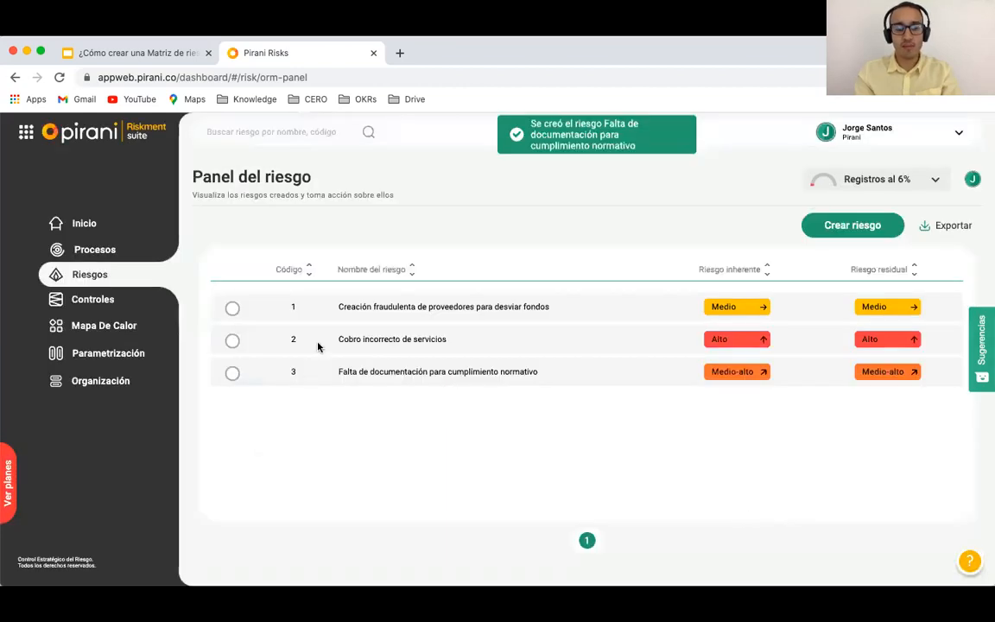
Step: Link risk 3 to the Contabilidad process, save, and view the Mapa de Calor
click(232, 373)
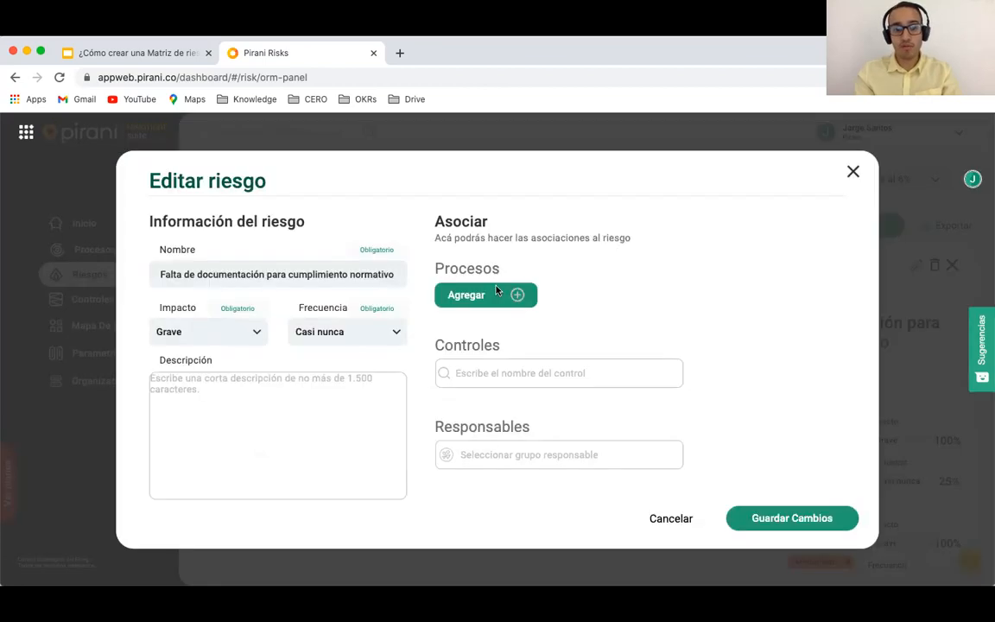
click(498, 290)
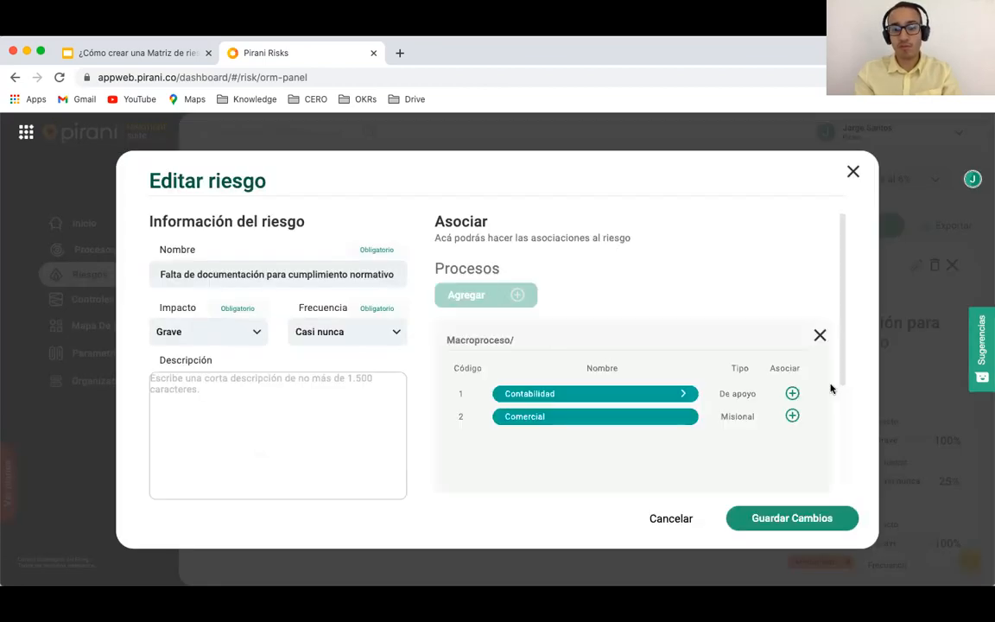
click(792, 394)
click(779, 520)
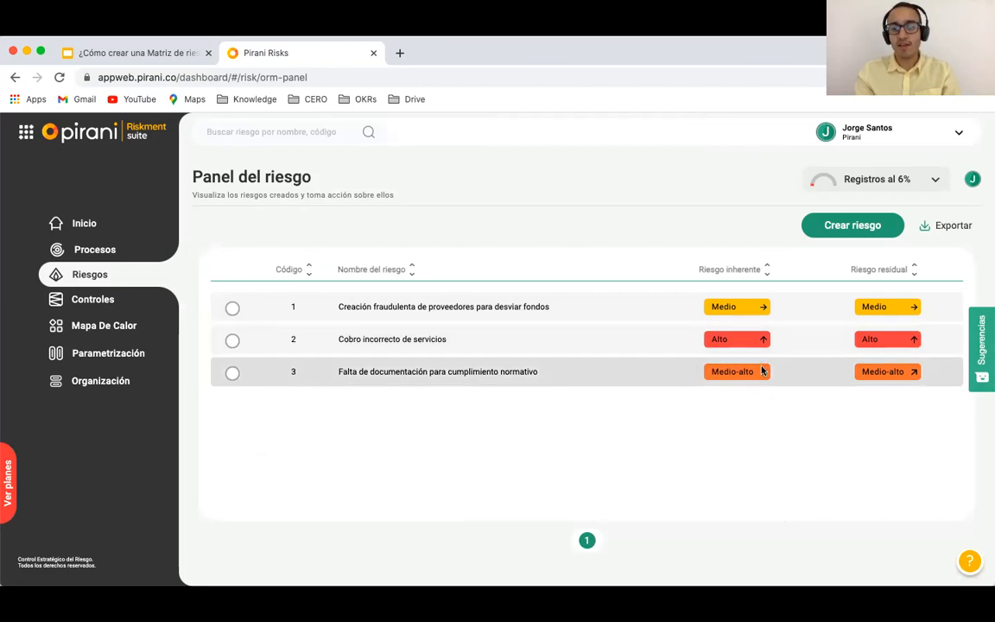
click(94, 336)
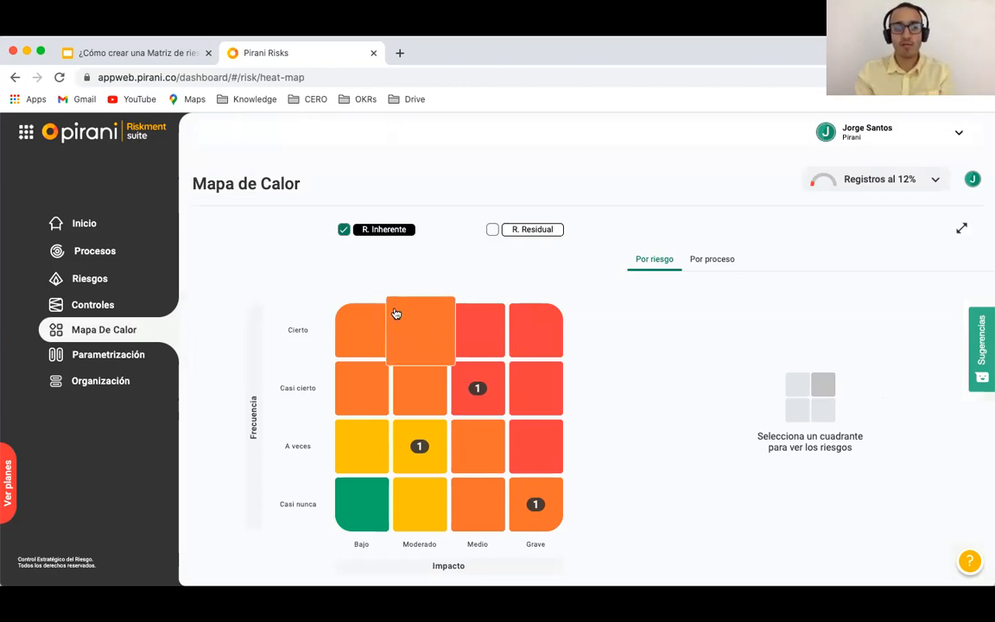
Step: Inspect the Medio/Casi cierto, Grave/Casi nunca and Moderado/A veces heat-map cells, then go to Controles
click(479, 391)
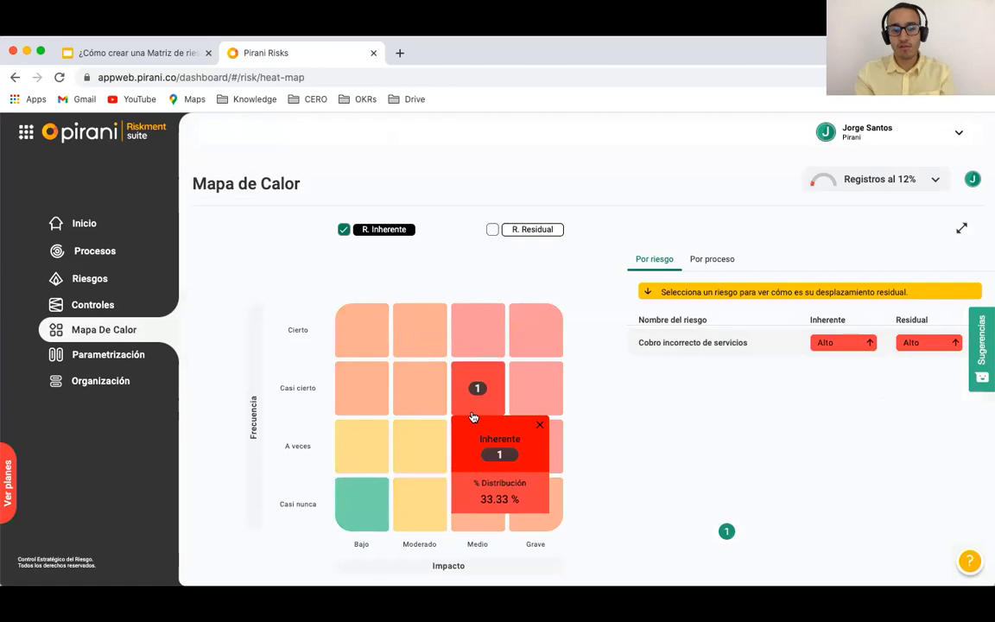
click(535, 501)
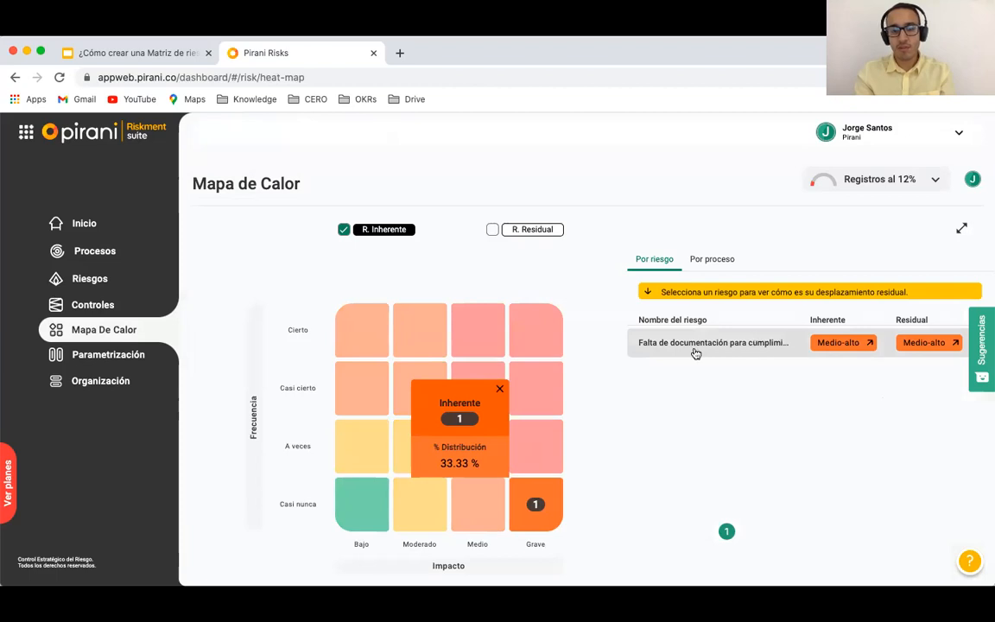
click(500, 392)
click(420, 449)
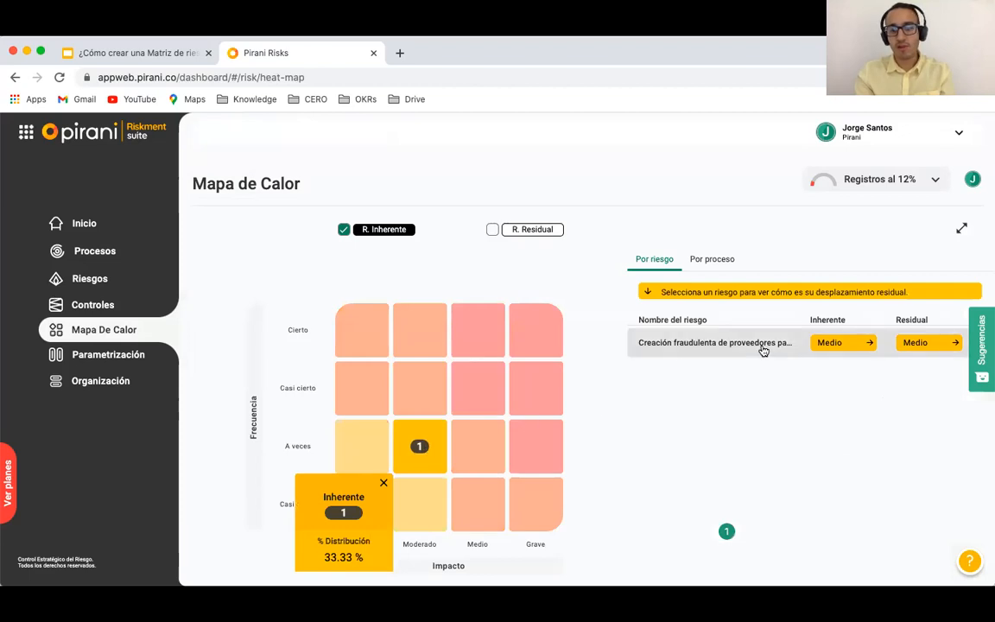
click(384, 486)
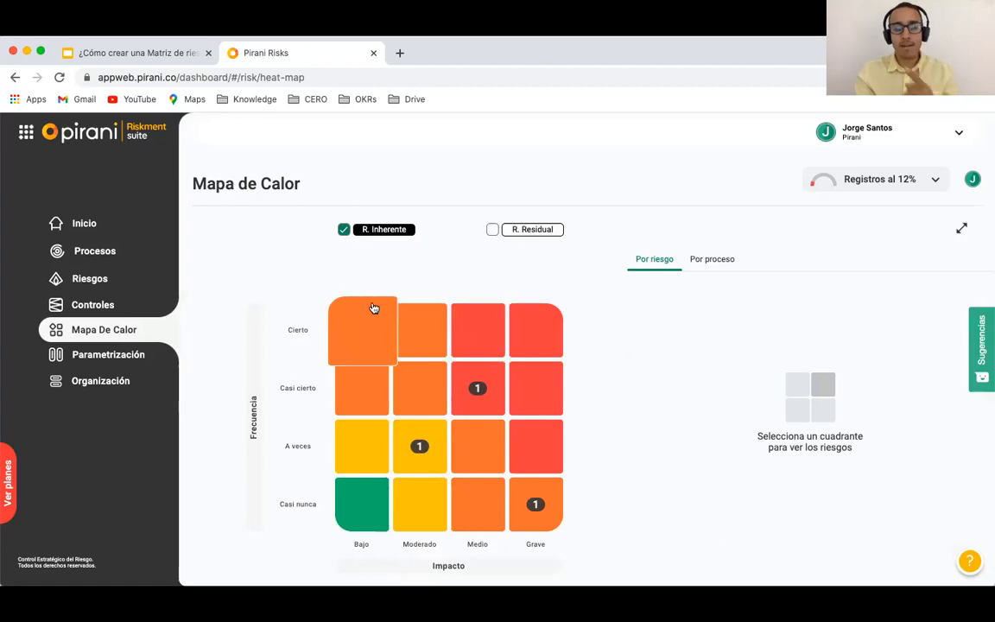
click(102, 308)
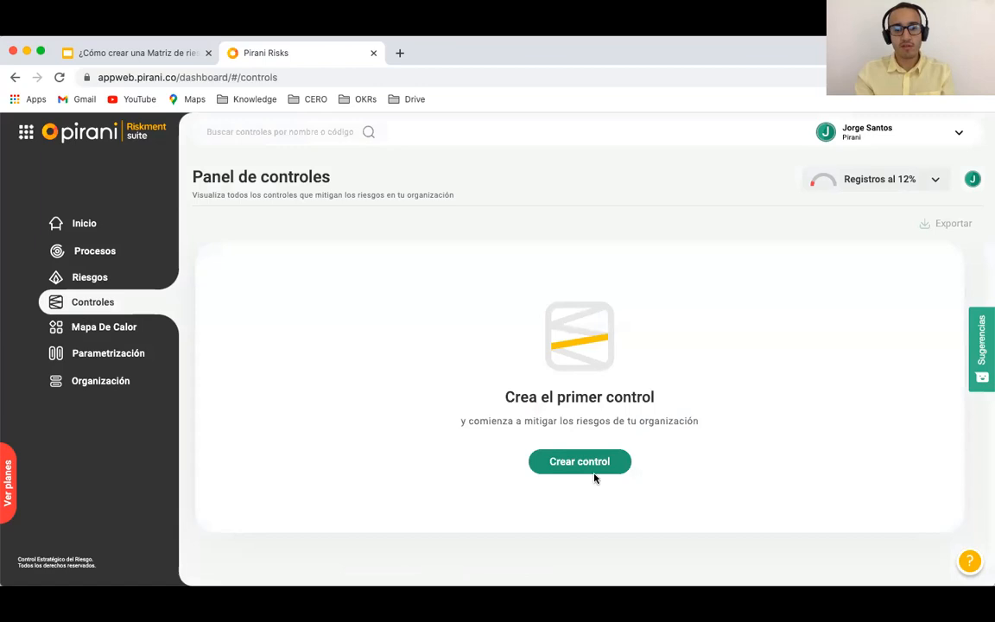
Step: Start a new control named 'Validación de proveedores por parte de gerencia'
click(582, 470)
click(203, 268)
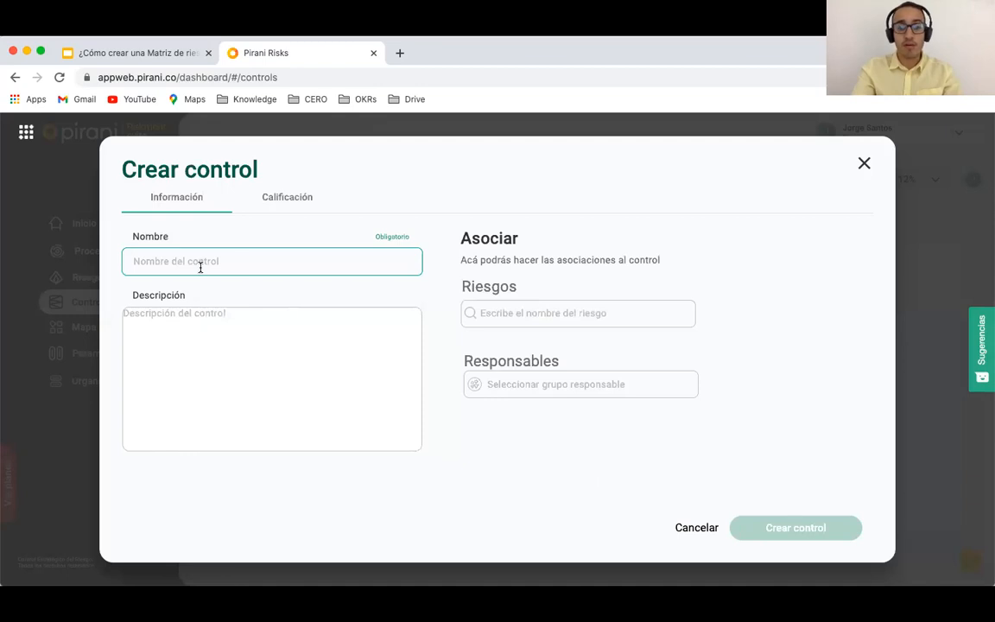
text(V)
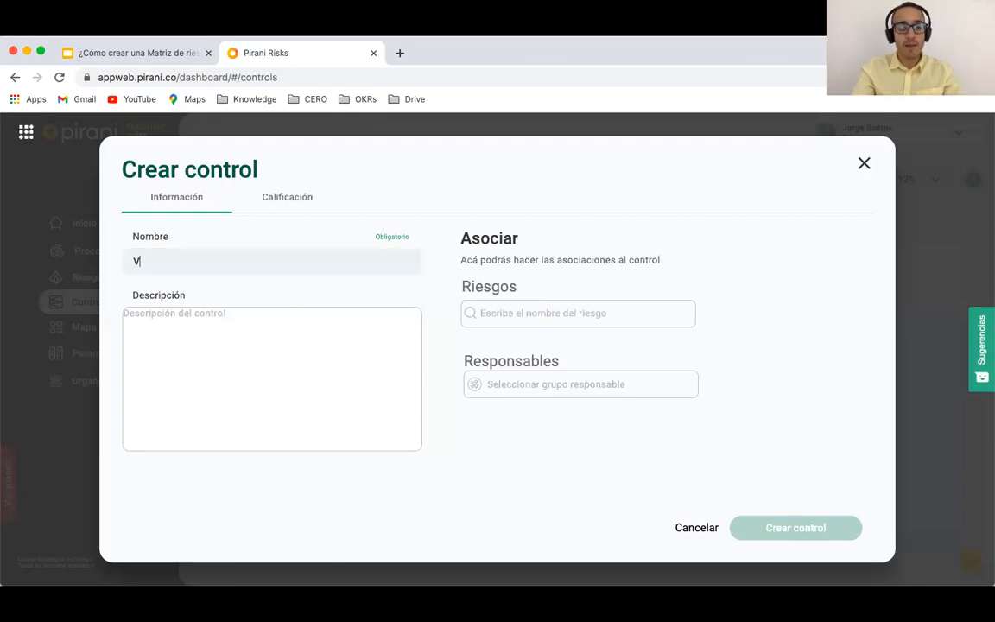
text(alidación de prove)
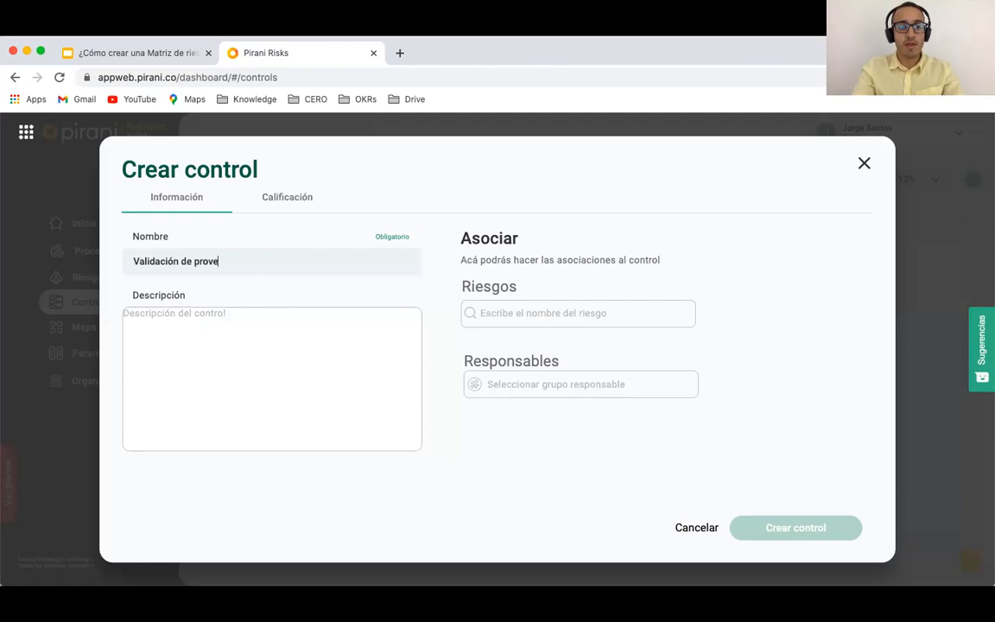
text(edores por parte de )
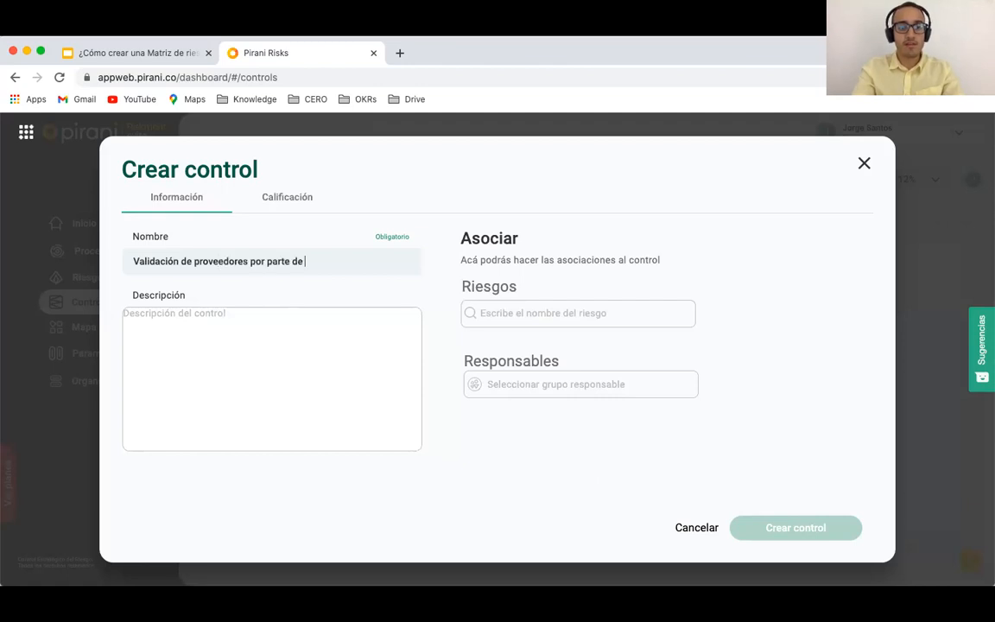
text(gerencia)
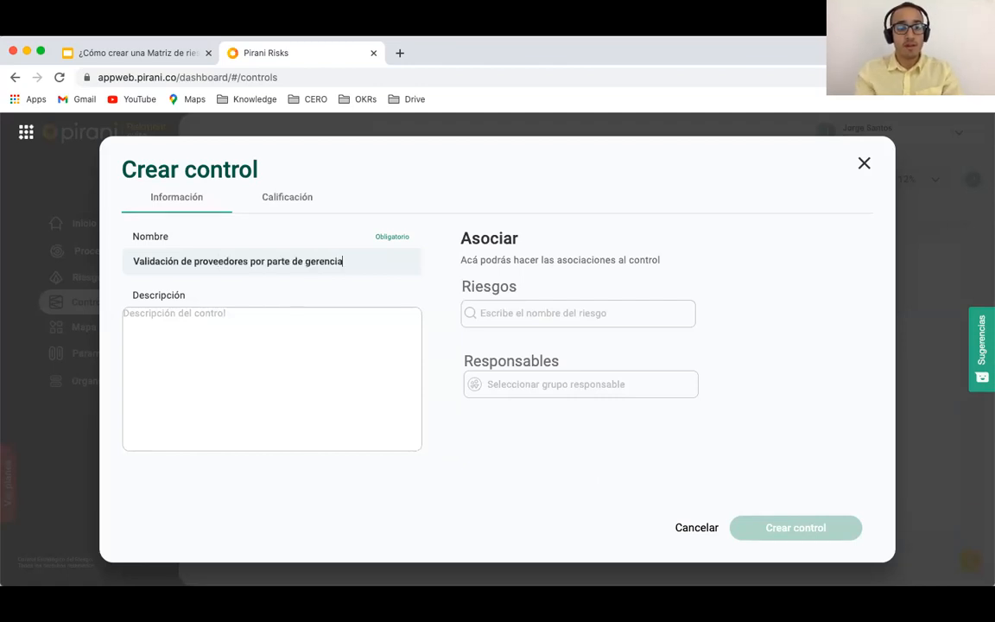
click(171, 344)
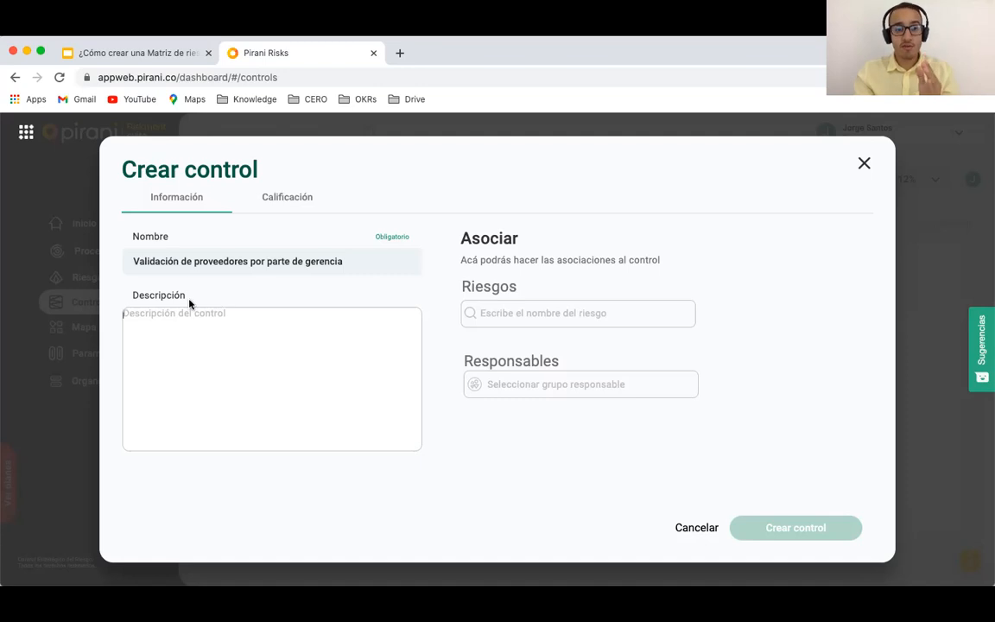
Step: Rate the control Preventivo, Manual, frequent, Parcialmente Documentado, with evidence and responsible owners (Sí)
click(270, 206)
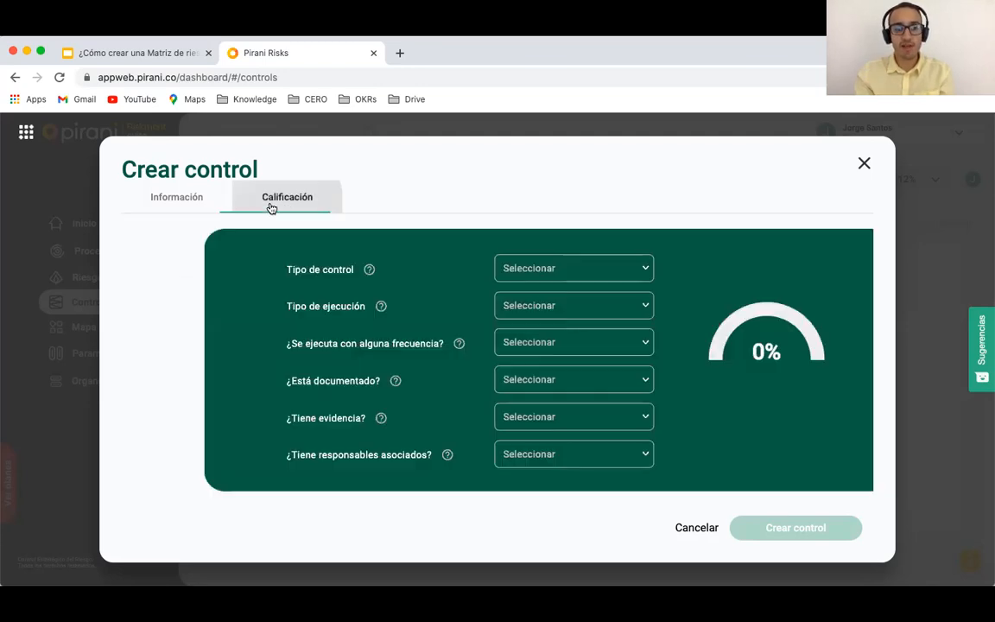
click(497, 268)
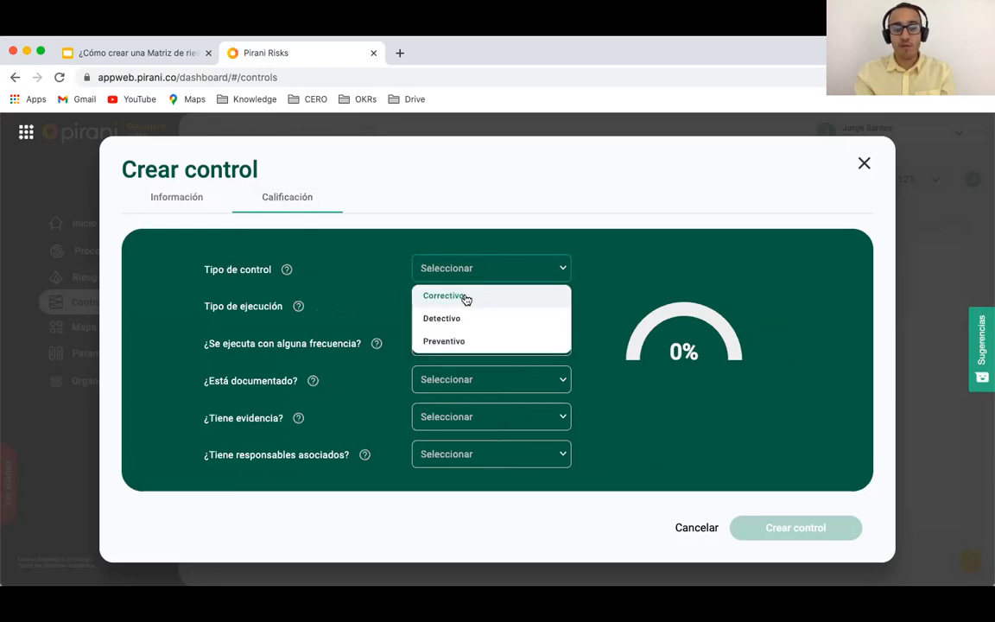
click(467, 341)
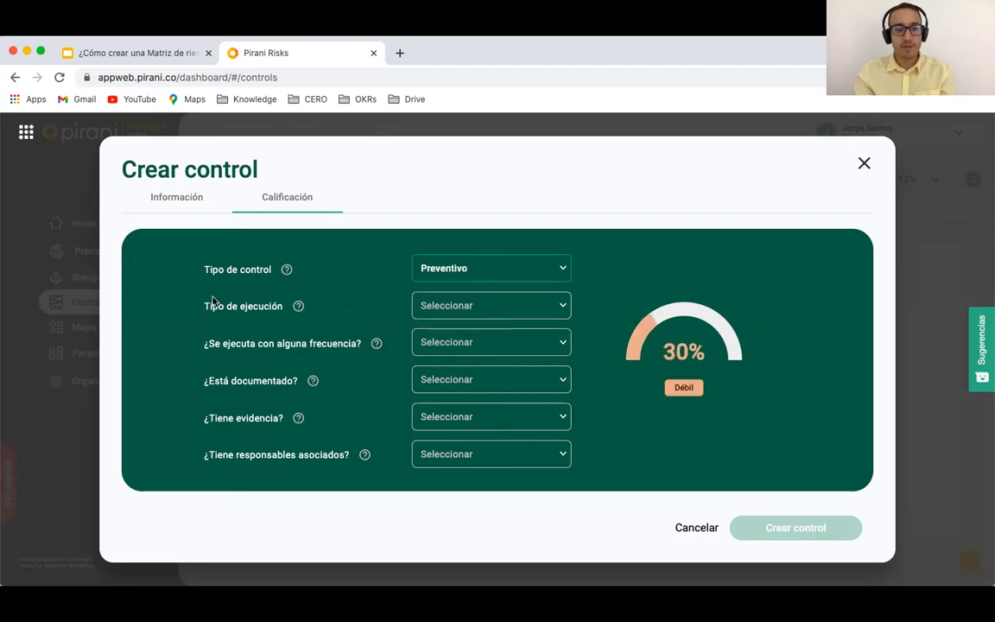
click(476, 304)
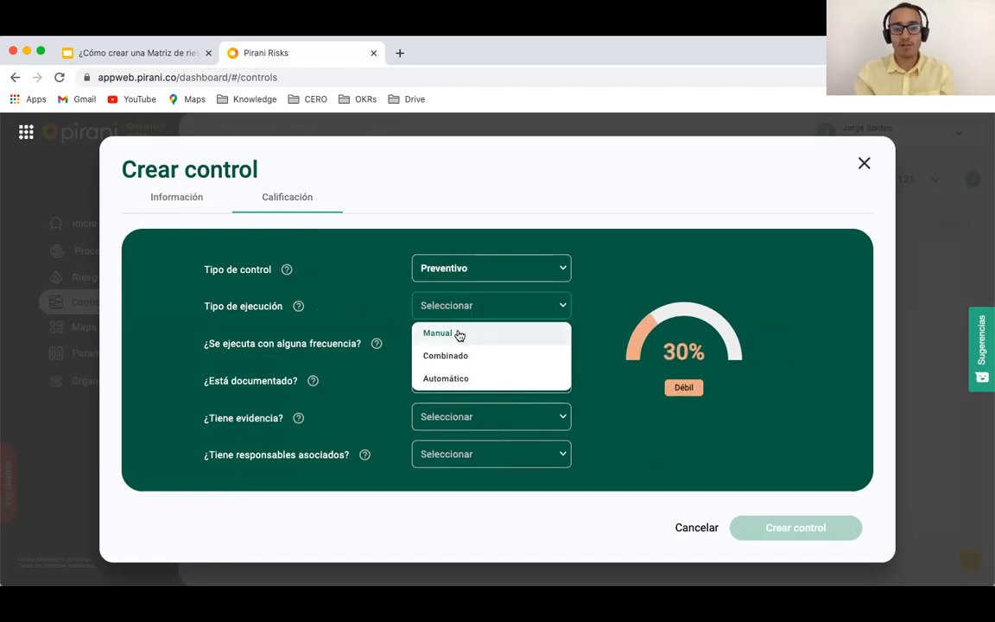
click(459, 334)
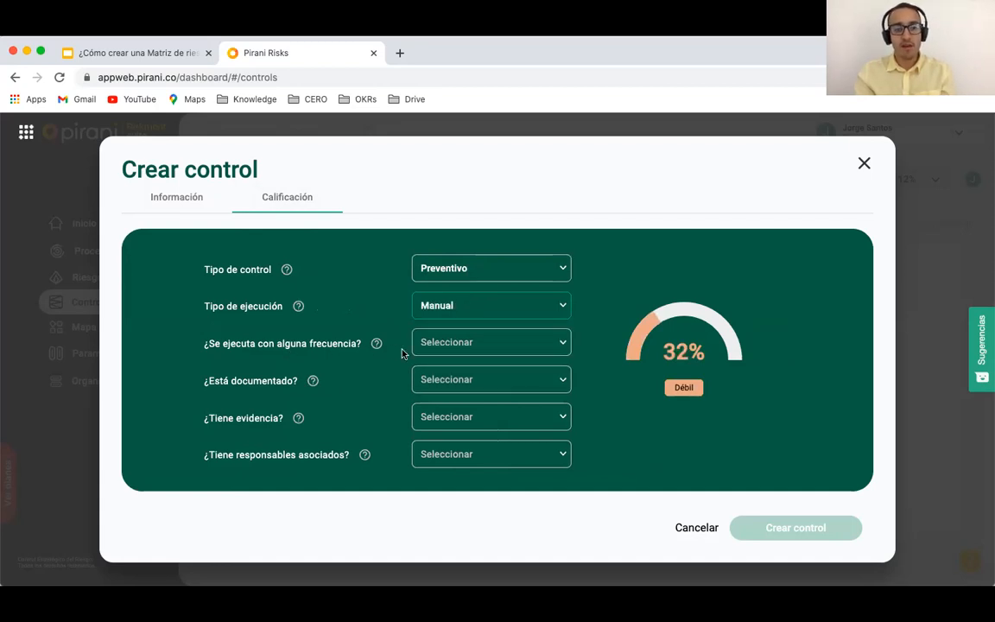
click(453, 342)
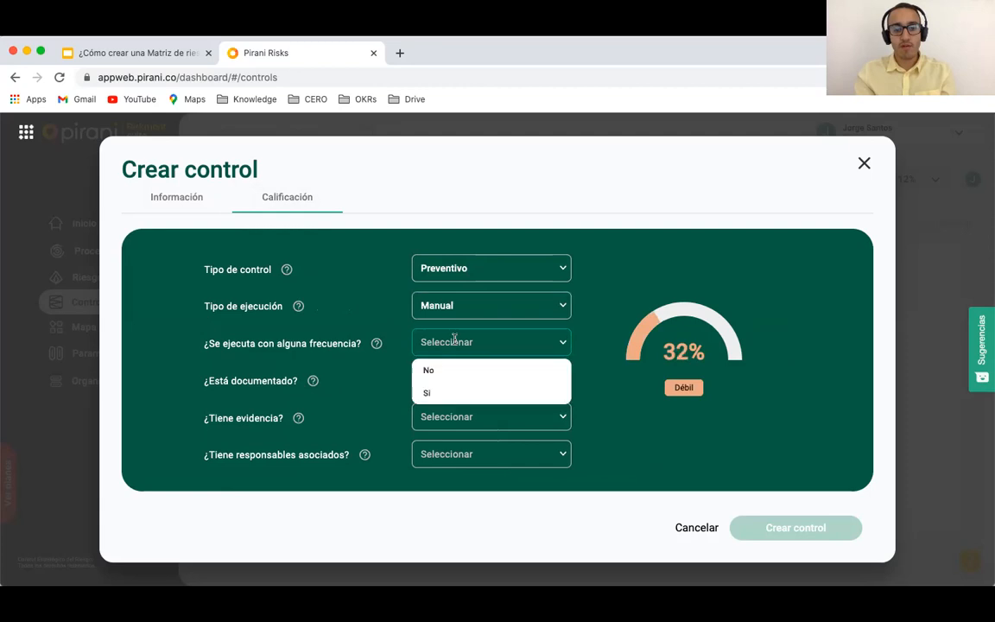
click(438, 393)
click(488, 381)
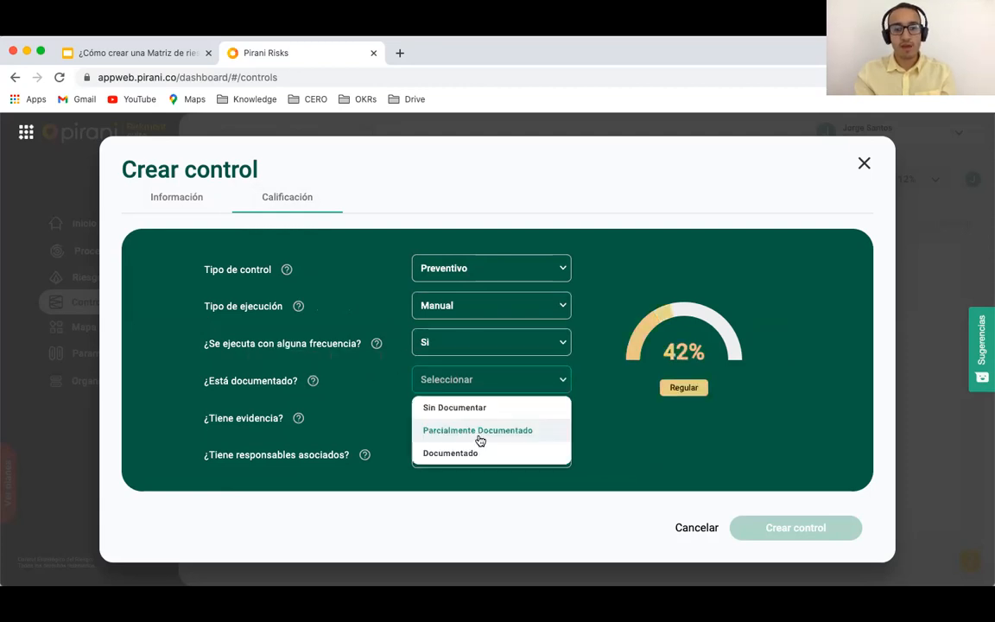
click(474, 435)
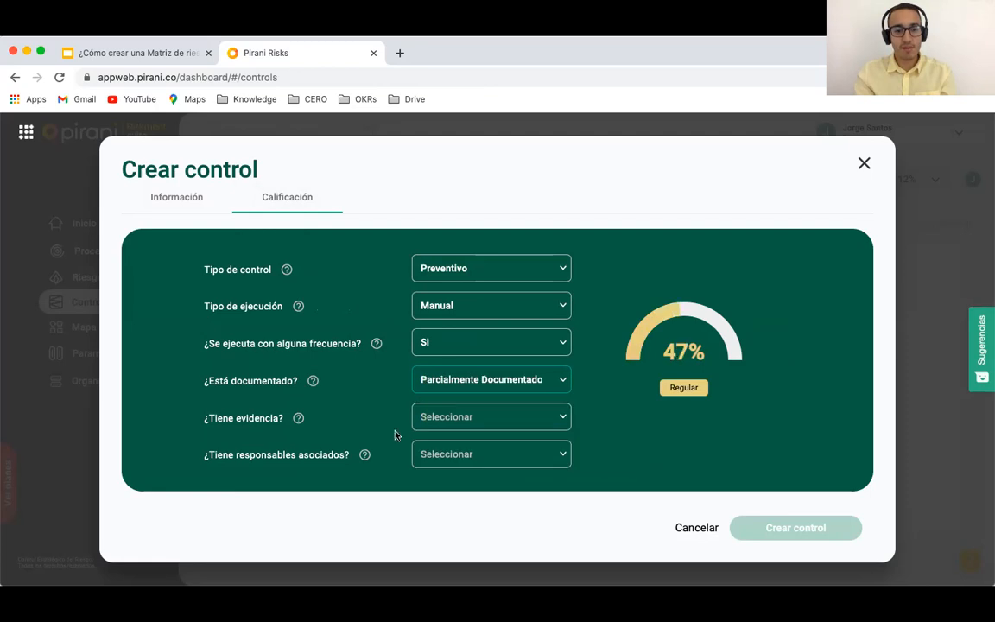
click(451, 417)
click(442, 461)
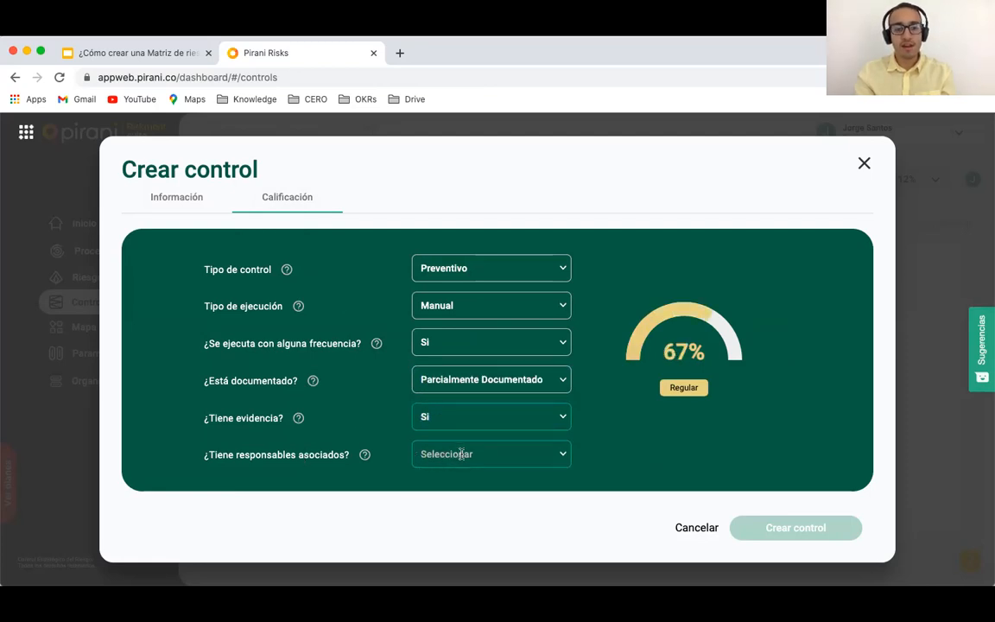
click(460, 454)
click(441, 504)
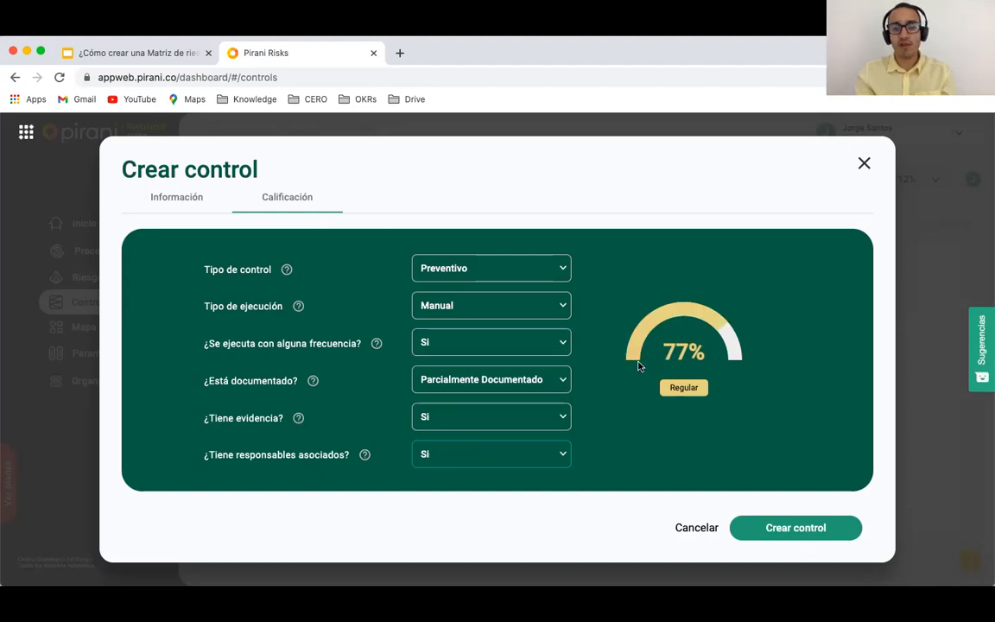
Step: Link the fraudulent supplier creation risk with impact mitigation 50 and frequency 100, then create the control
click(158, 205)
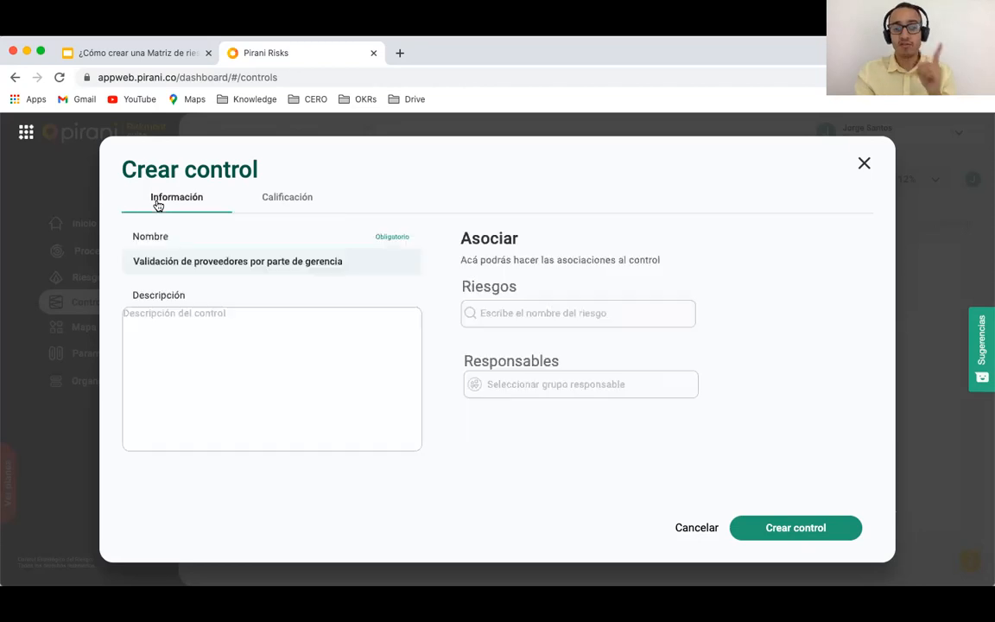
click(493, 309)
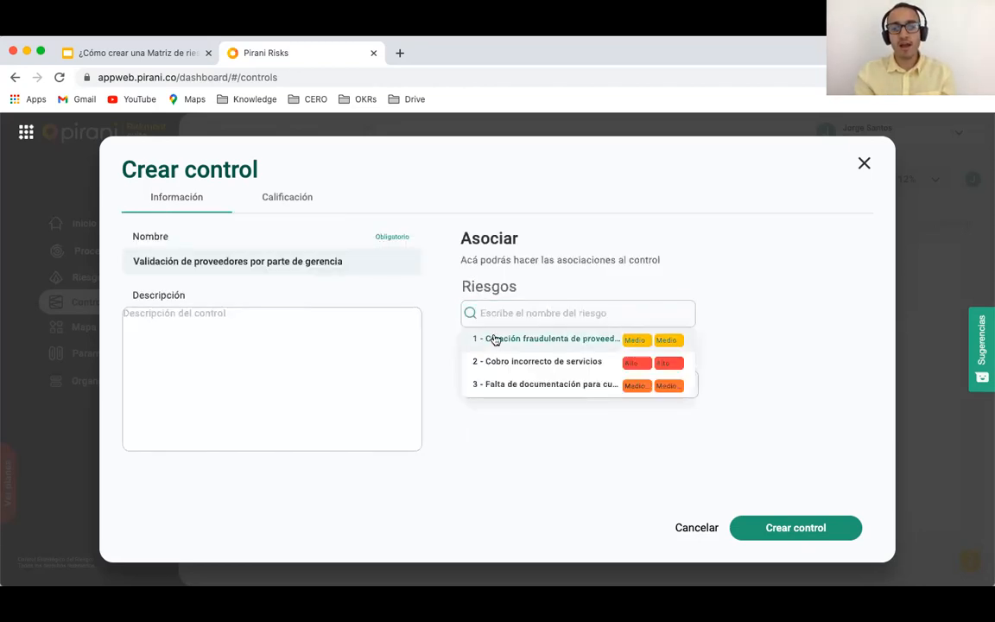
click(521, 341)
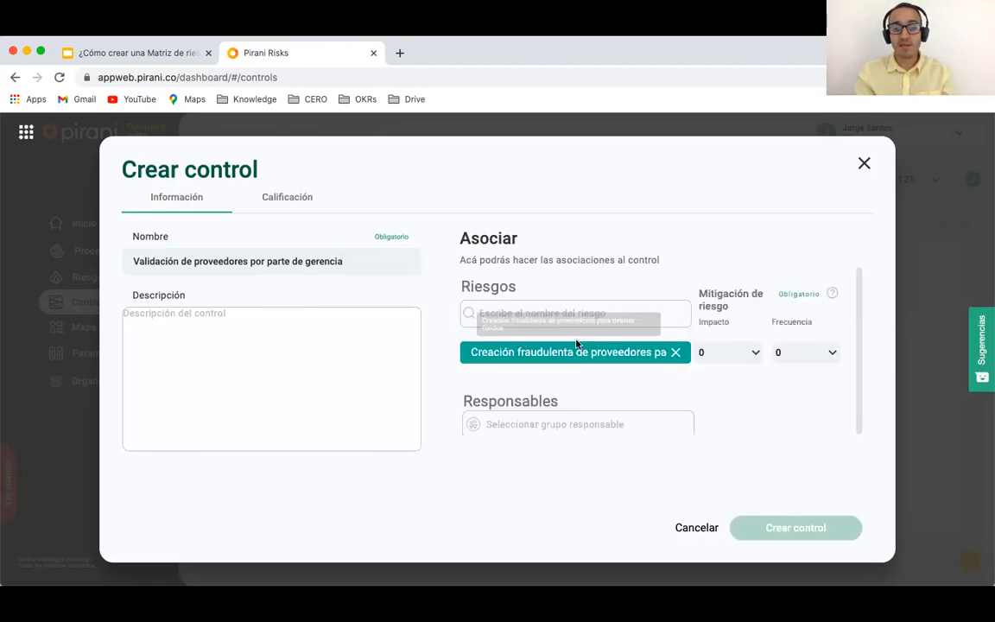
click(741, 358)
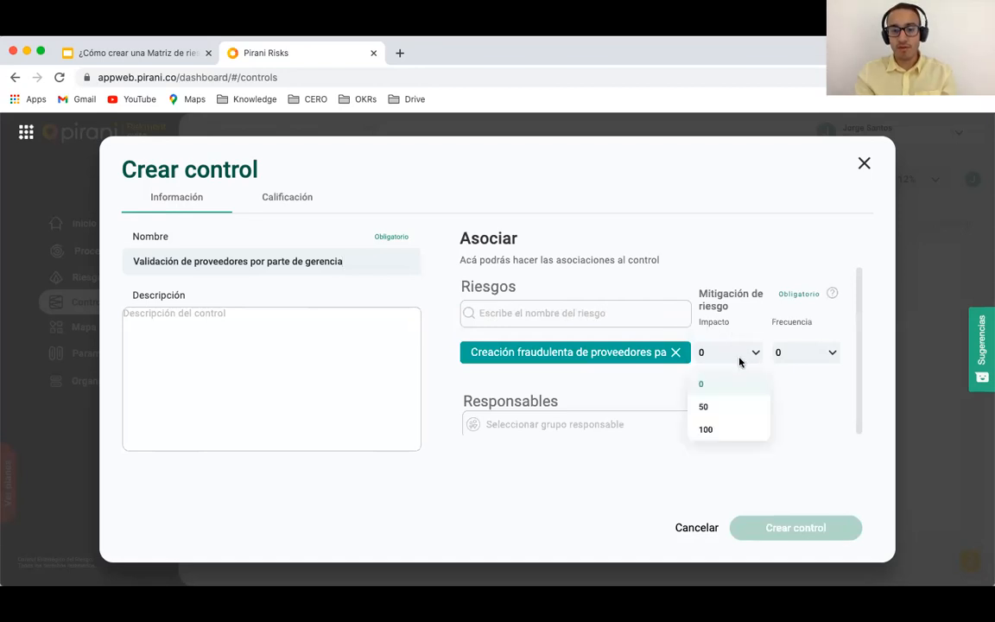
click(710, 412)
click(809, 360)
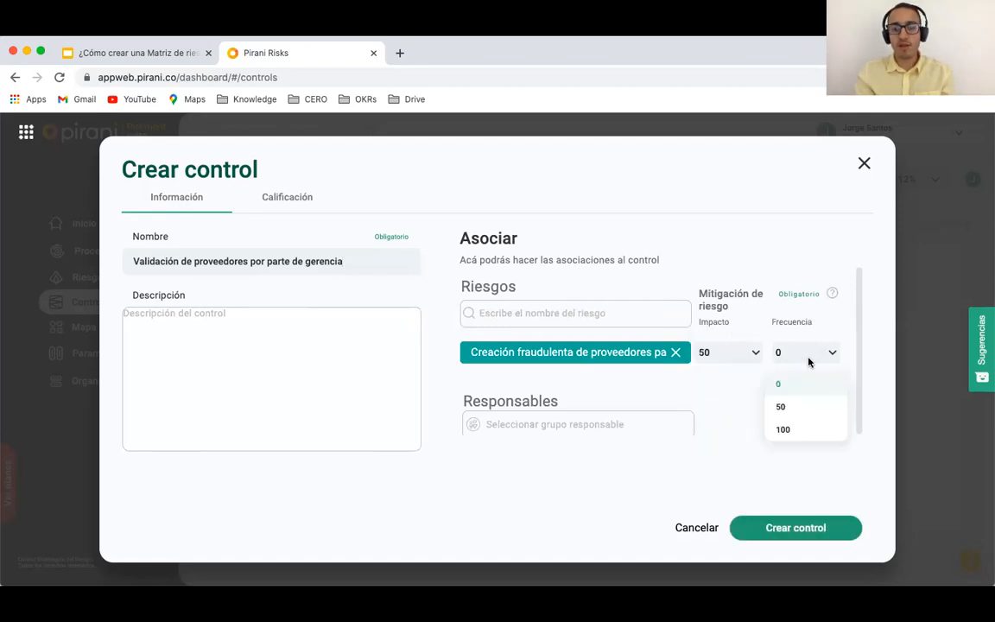
click(786, 431)
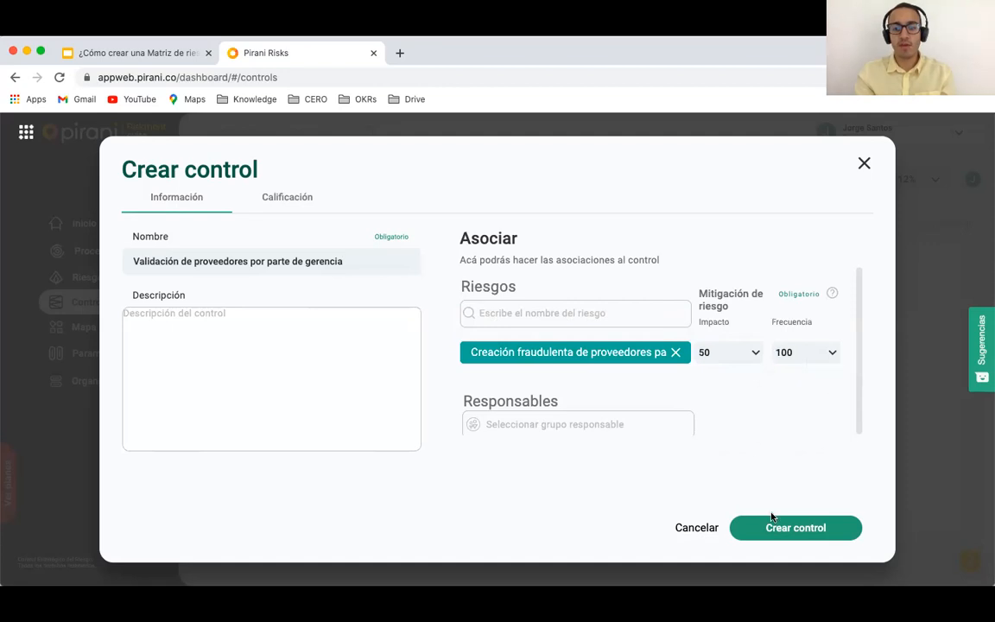
click(773, 529)
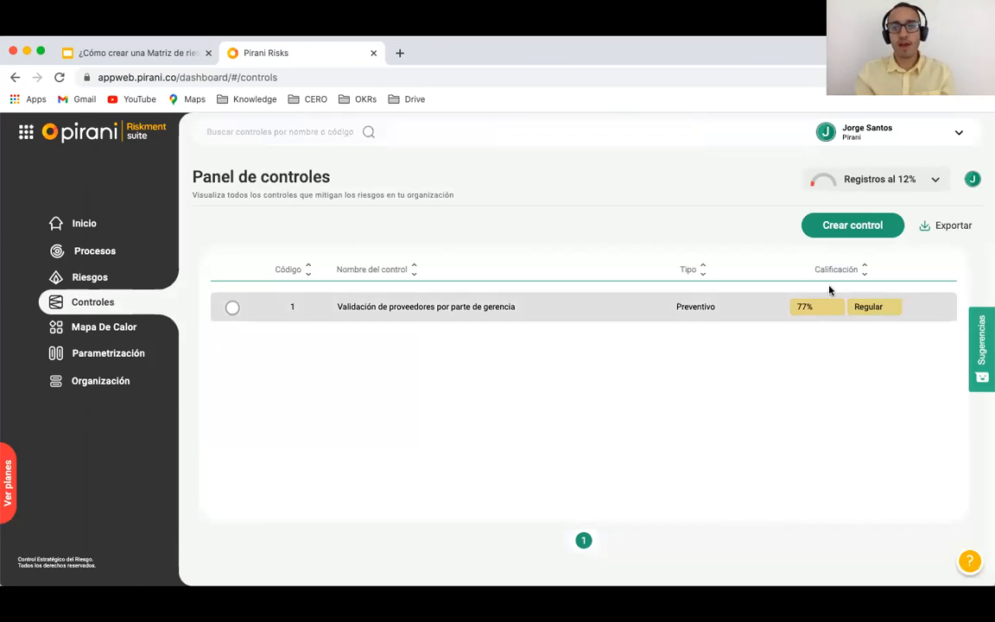
Step: Start a new control named 'Facturación automática'
click(821, 231)
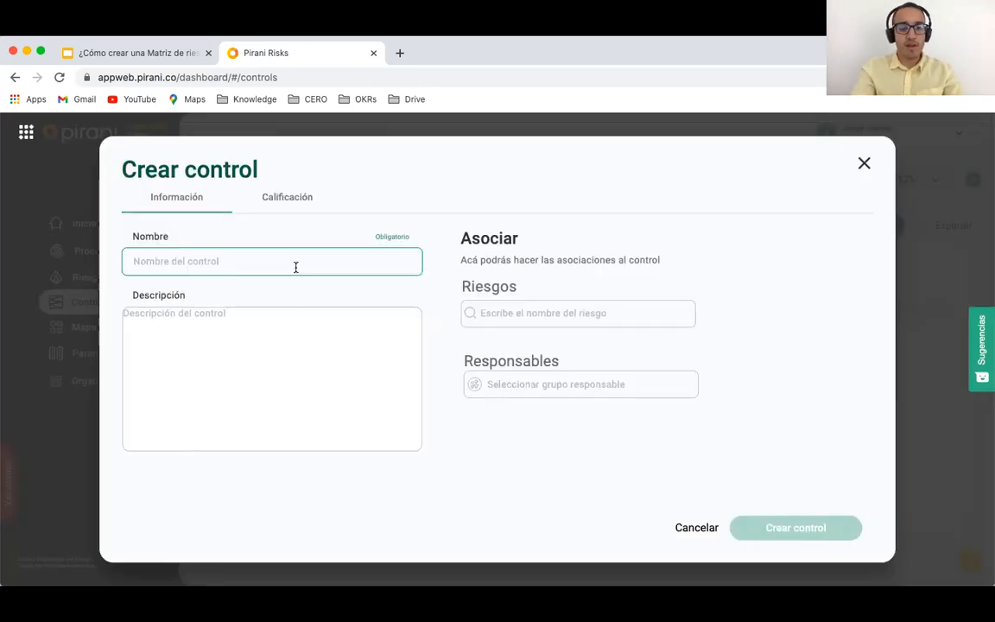
text(Factuac)
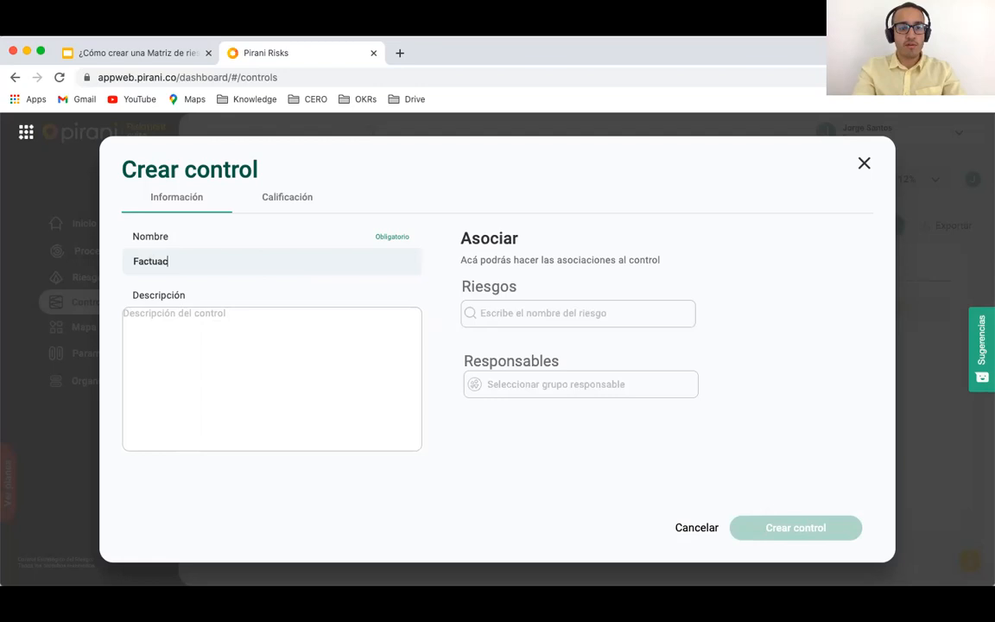
key(BackSpace)
key(BackSpace)
text(ración aut)
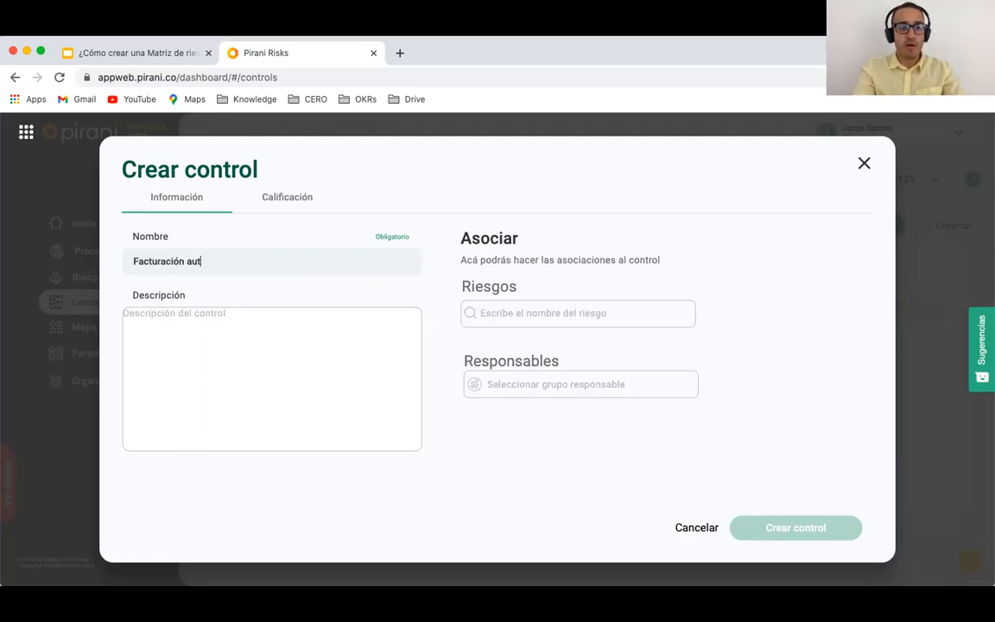
text(omática)
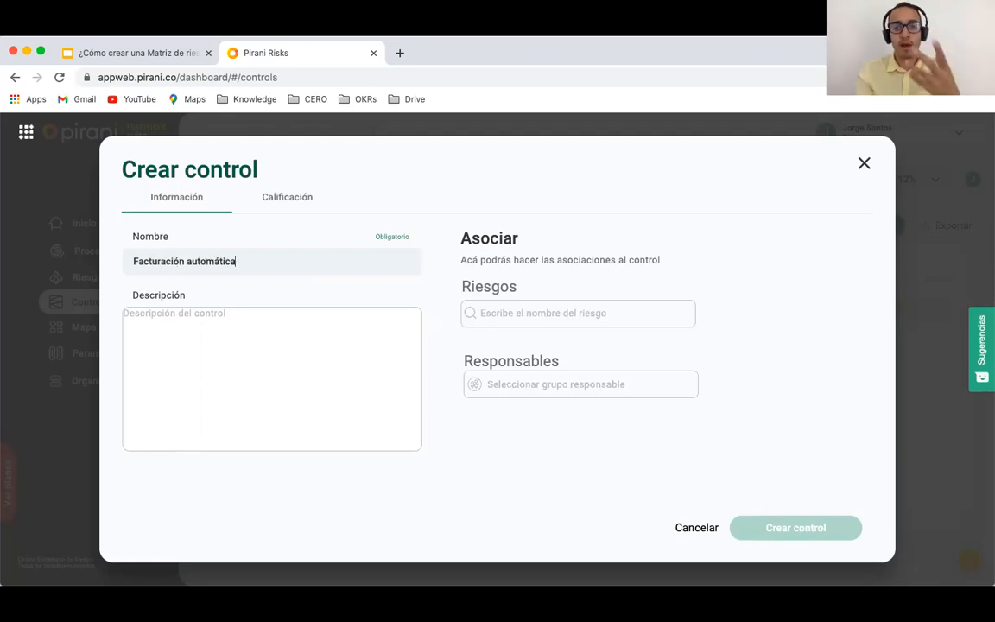
Step: Rate it Preventivo, Automático, frequent, Documentado, with evidence and assigned owners
click(283, 206)
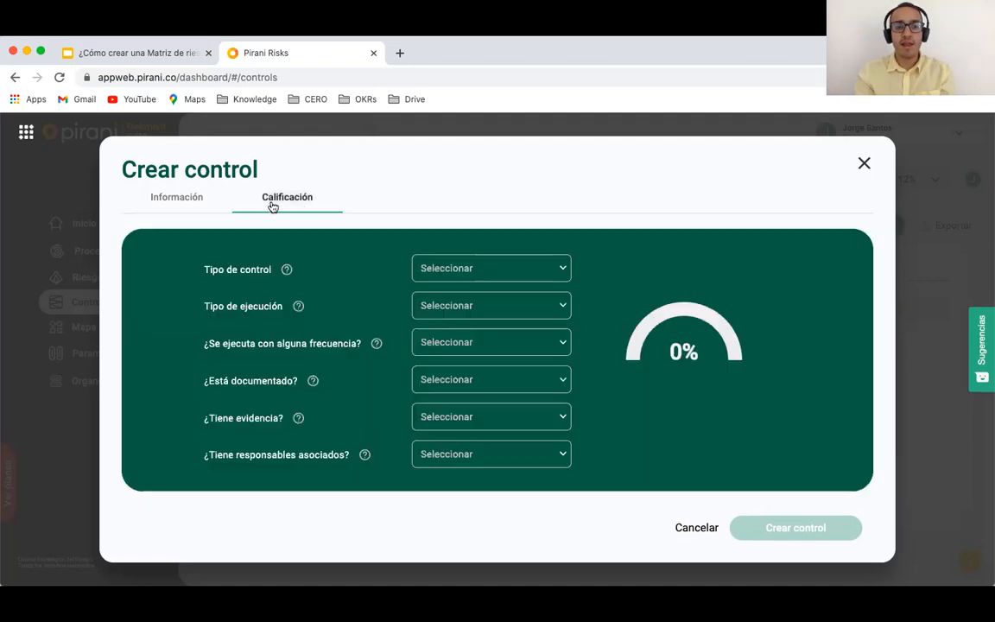
click(477, 272)
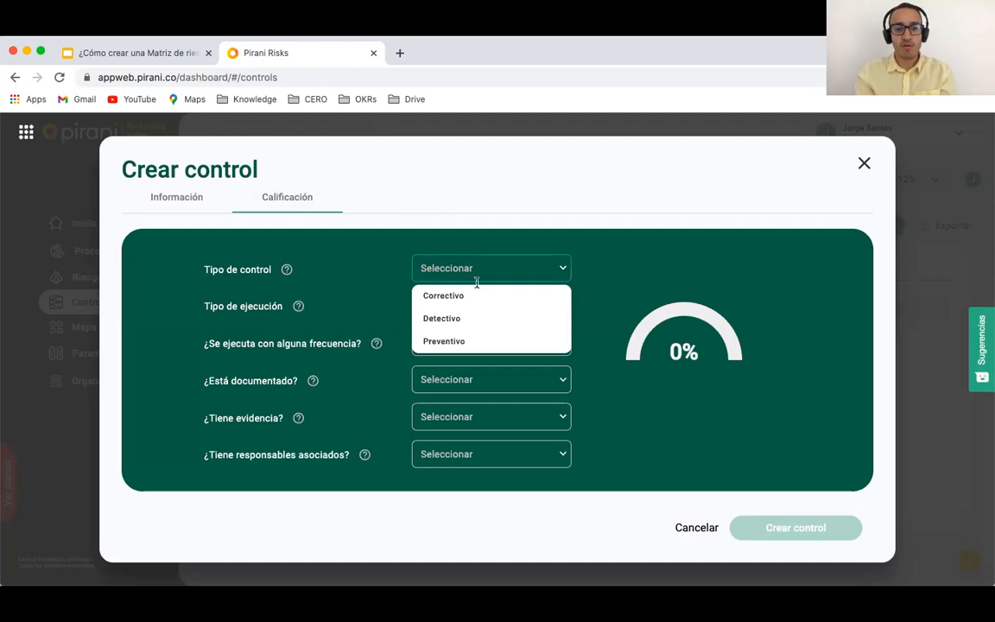
click(462, 344)
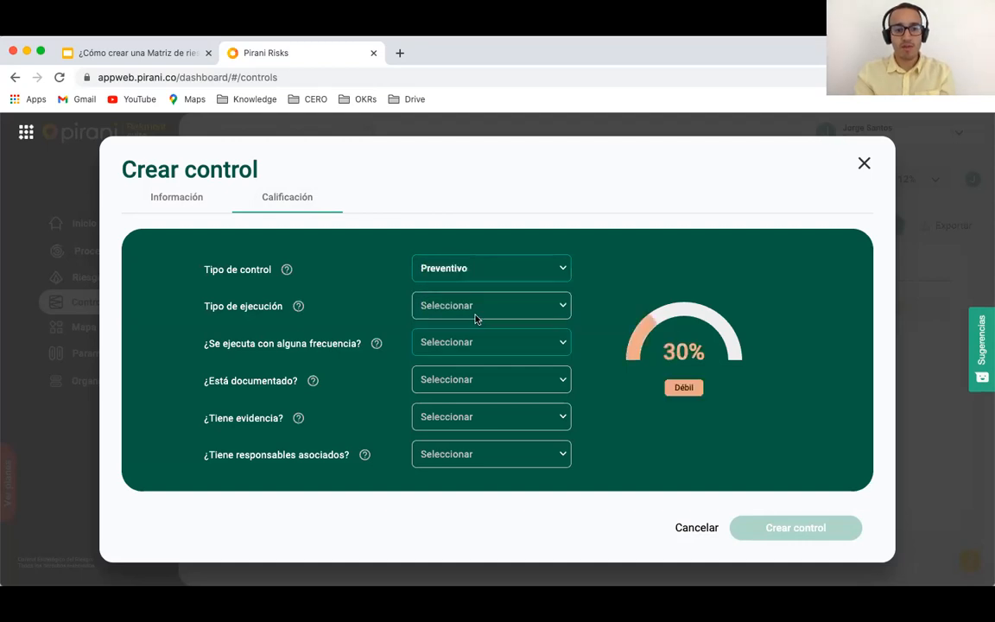
click(480, 307)
click(447, 378)
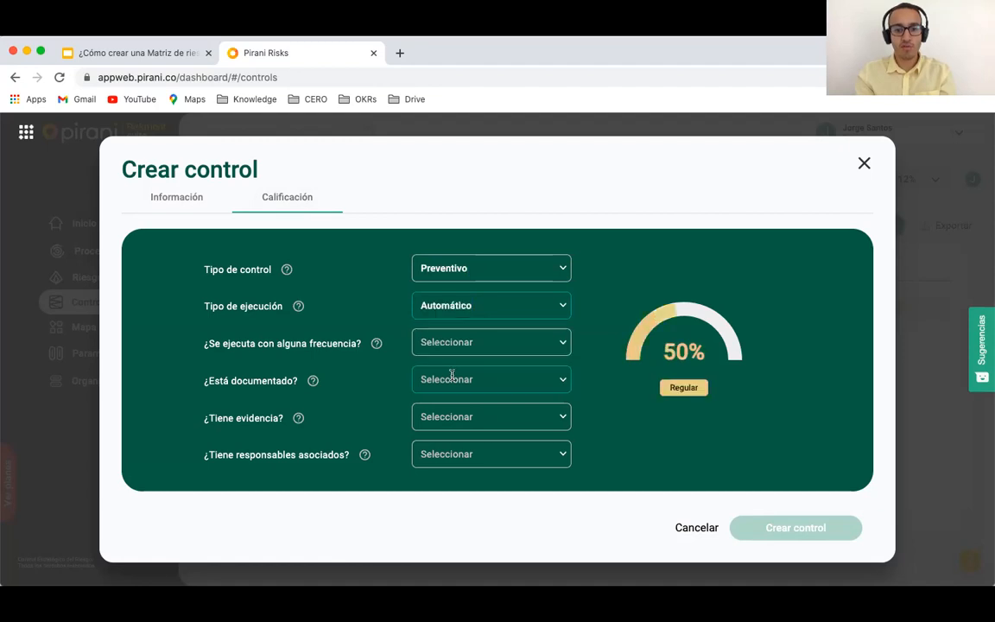
click(483, 342)
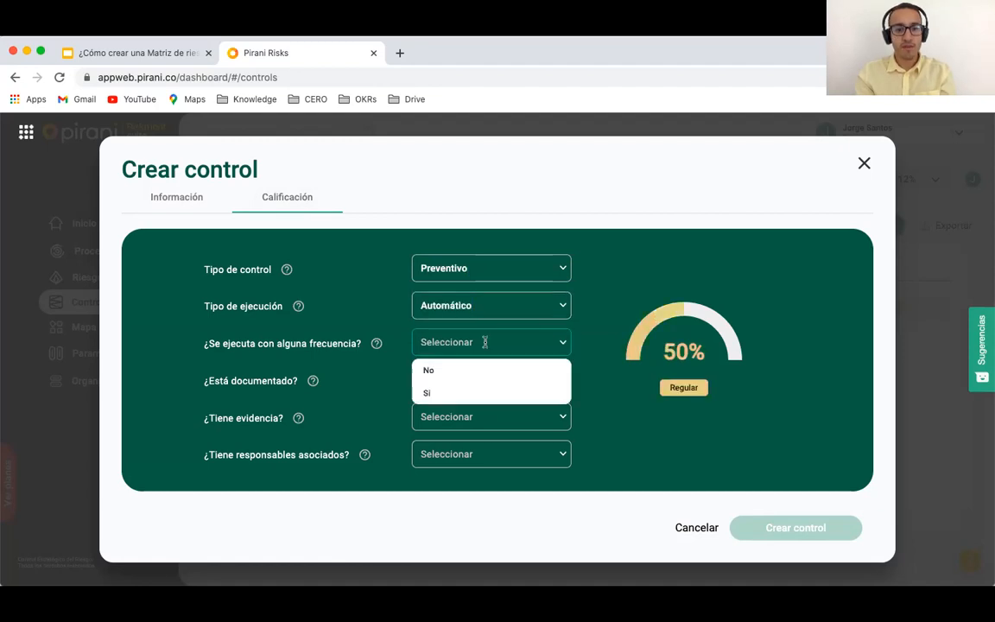
click(458, 392)
click(471, 380)
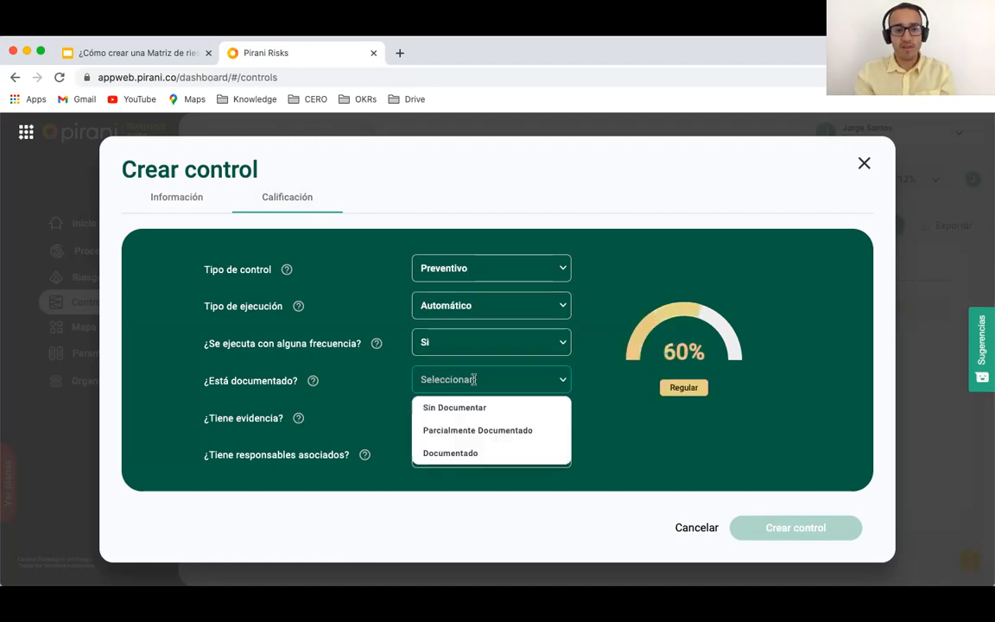
click(481, 452)
click(507, 417)
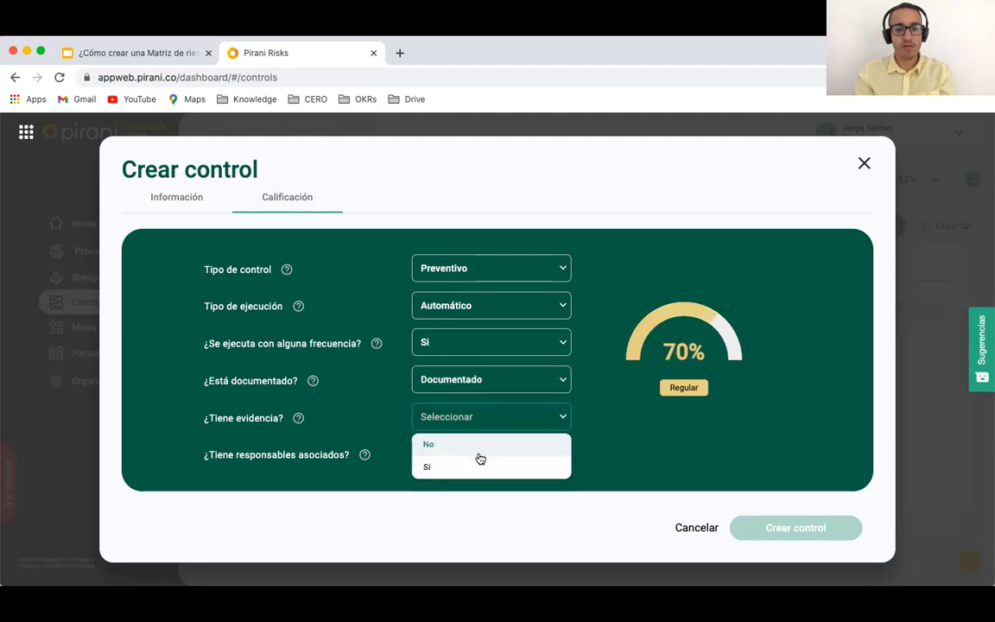
click(466, 468)
click(493, 451)
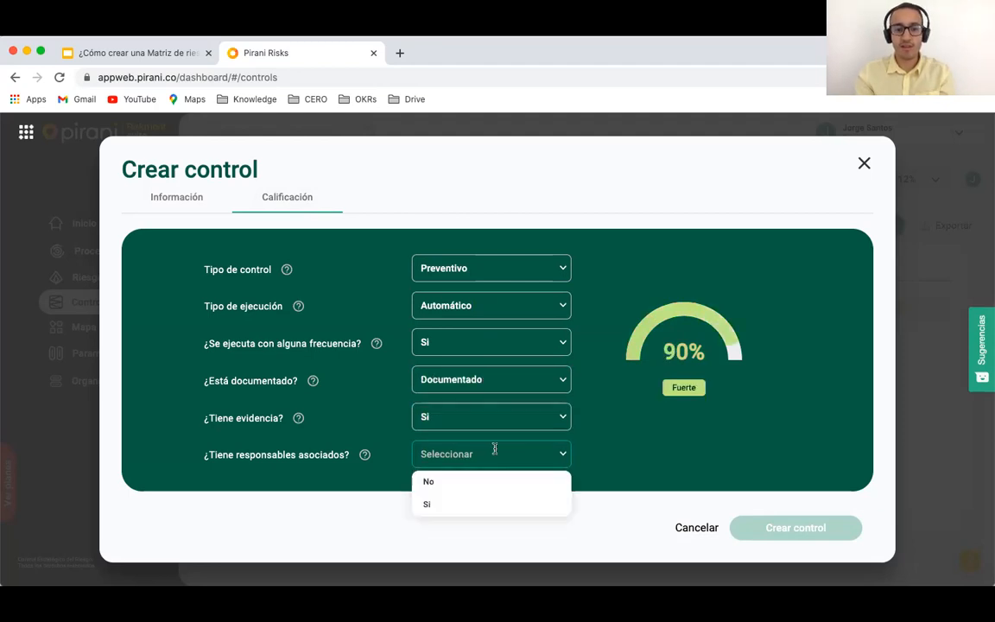
click(473, 502)
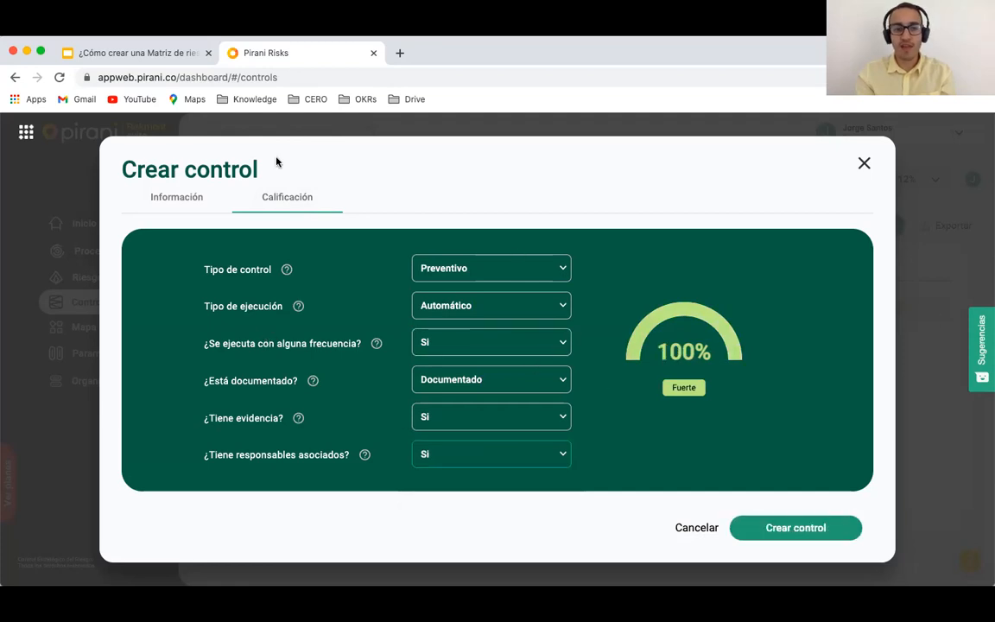
Step: Link it to Cobro incorrecto de servicios with impact and frequency mitigation 100, and create it
click(171, 199)
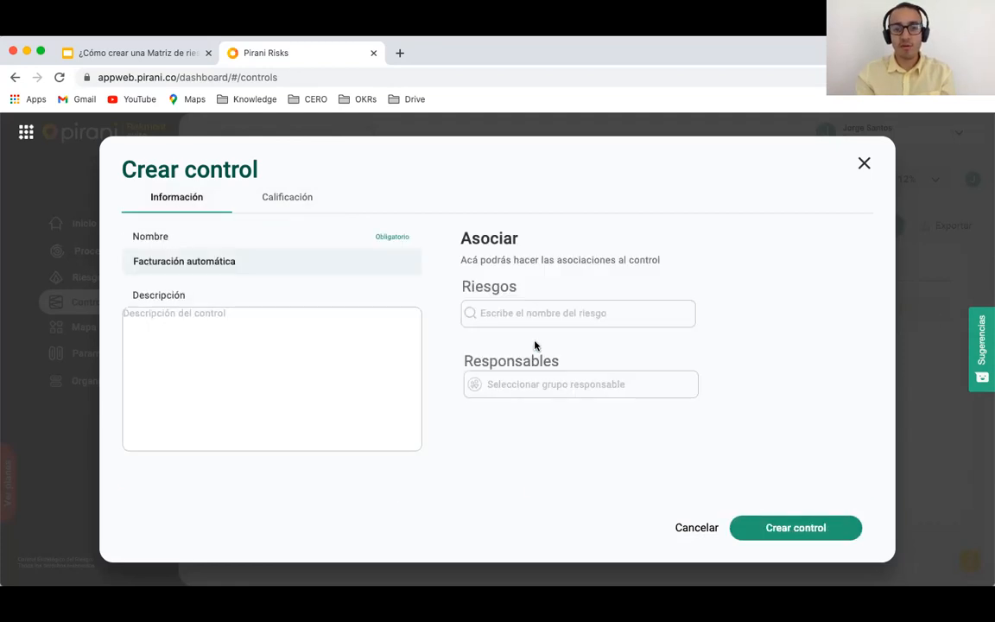
click(536, 313)
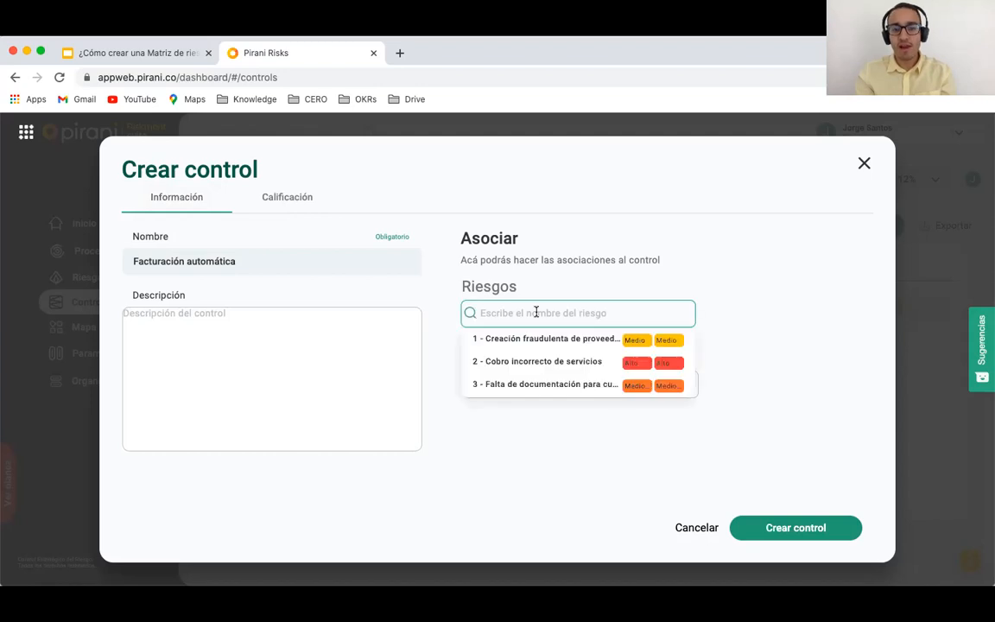
click(508, 365)
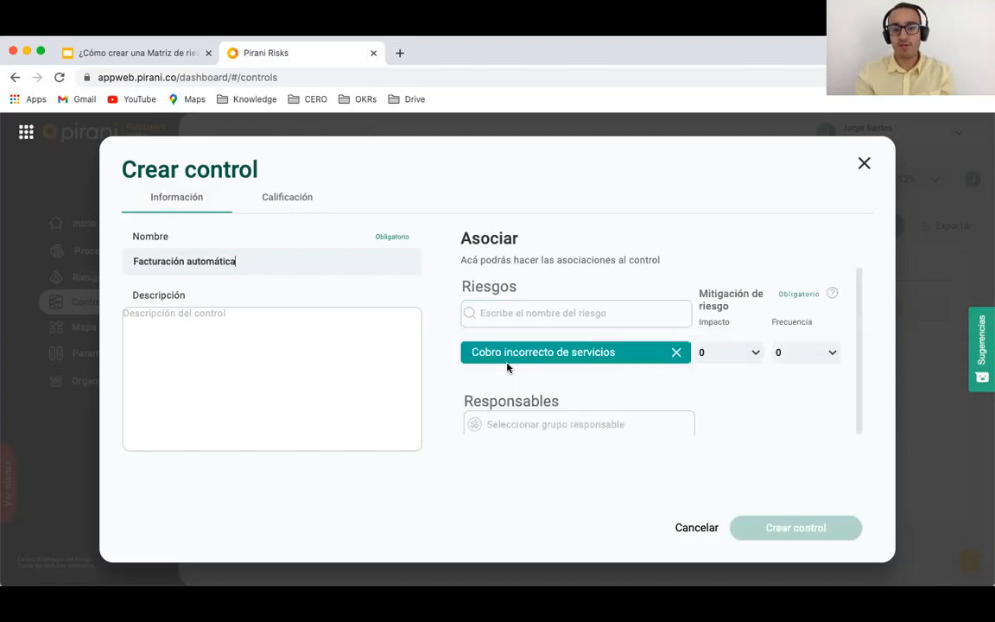
click(740, 362)
click(724, 429)
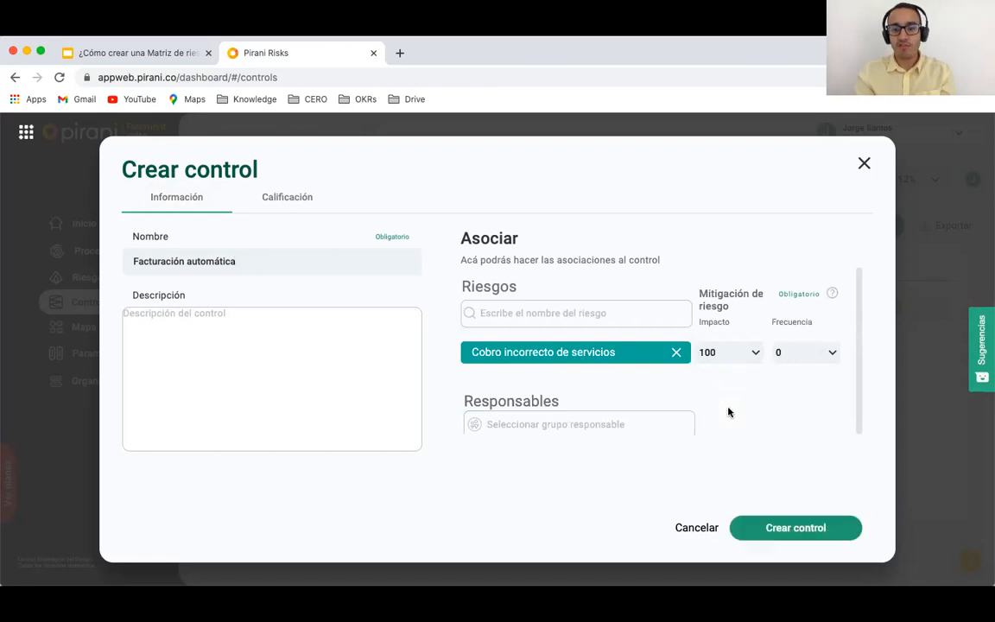
click(802, 352)
click(787, 427)
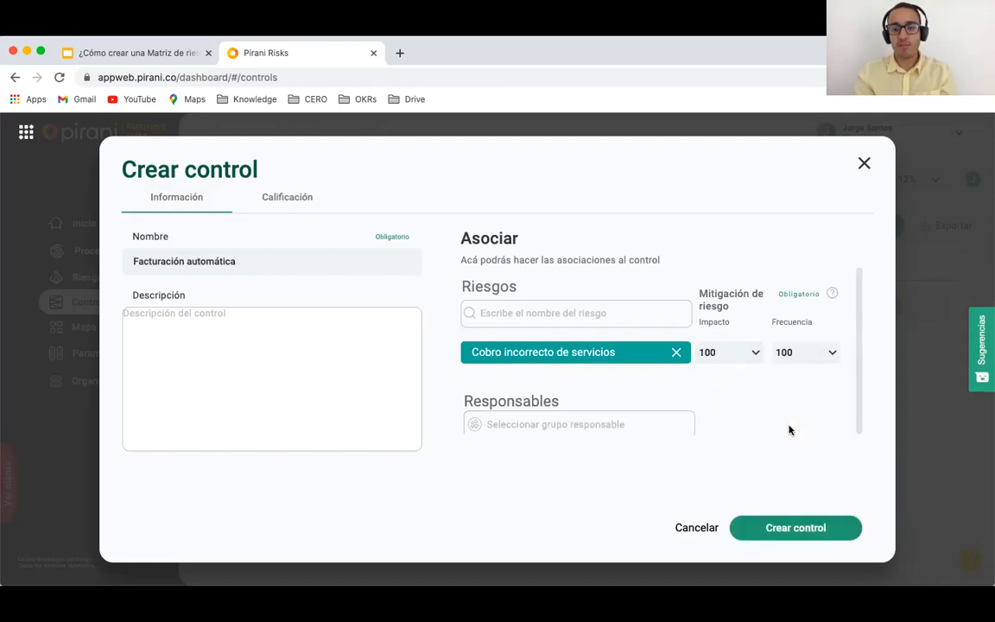
click(764, 527)
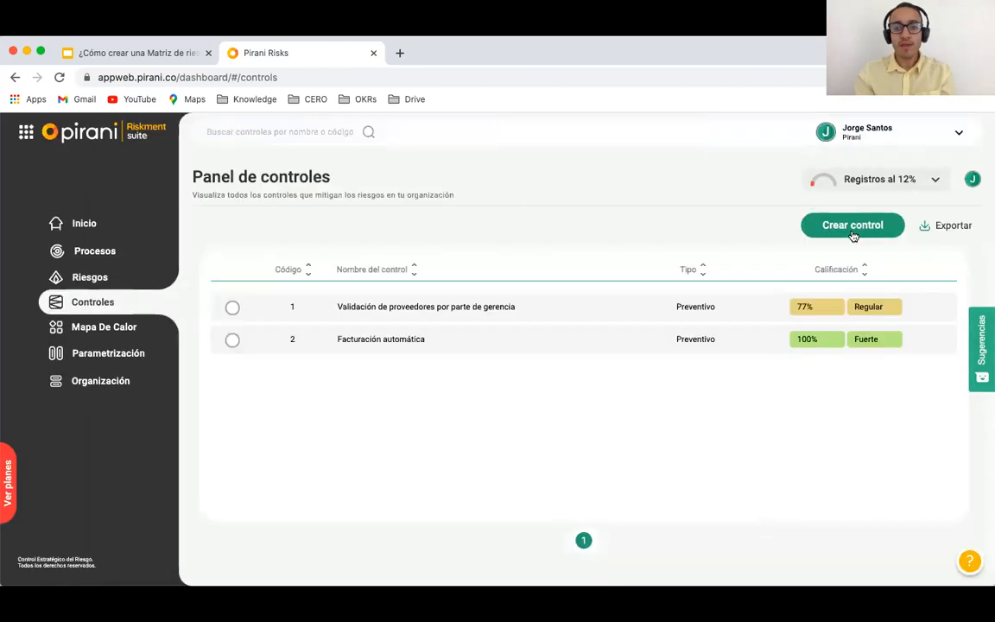
Step: Start a new control named 'Proceso de calidad en documentación'
click(853, 227)
click(567, 313)
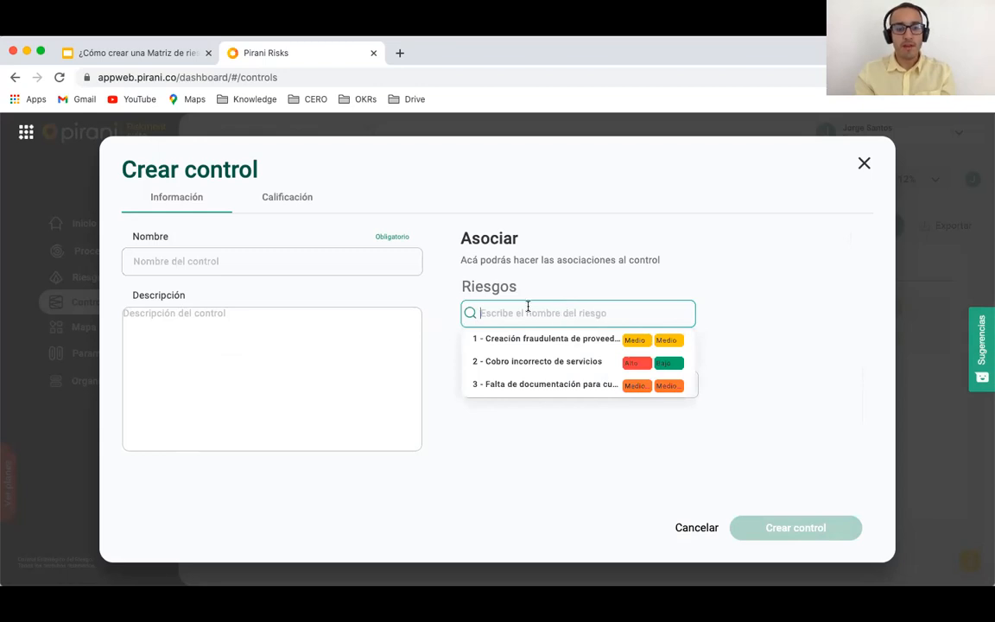
click(356, 267)
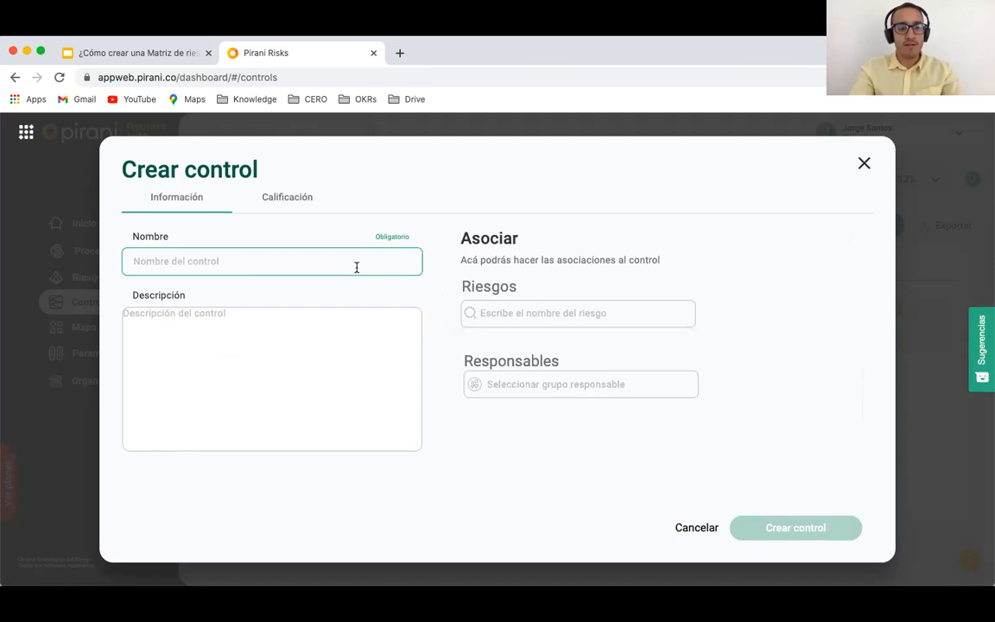
text(Proceo)
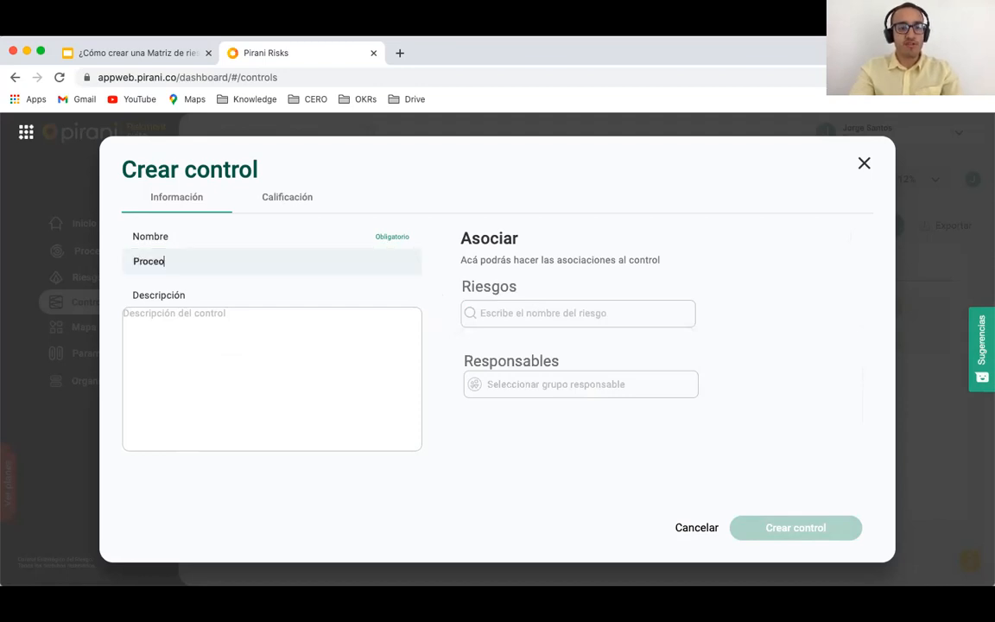
key(BackSpace)
text(so de calidad en docume)
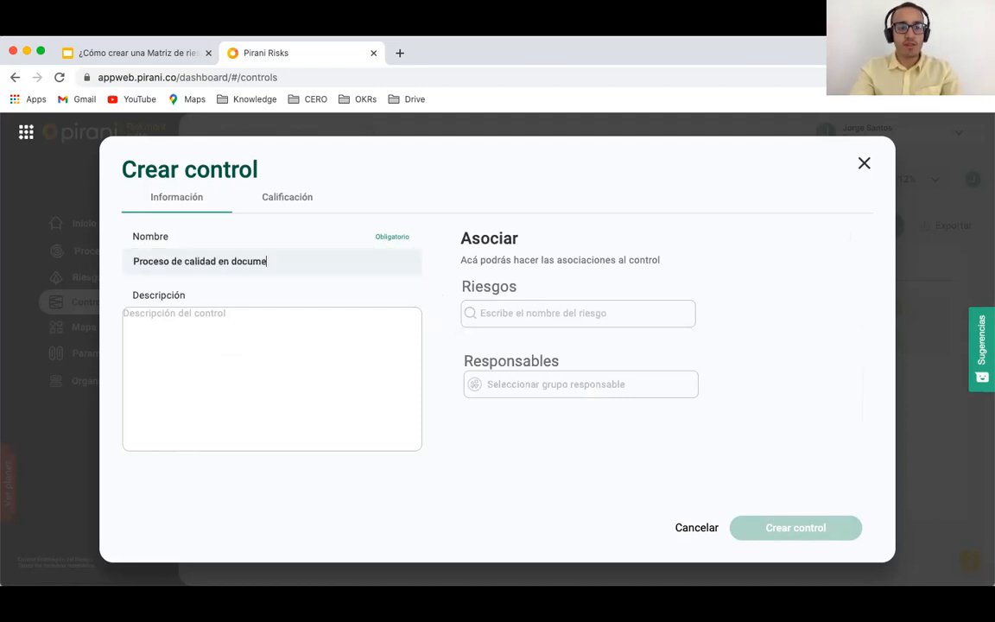
text(ntación)
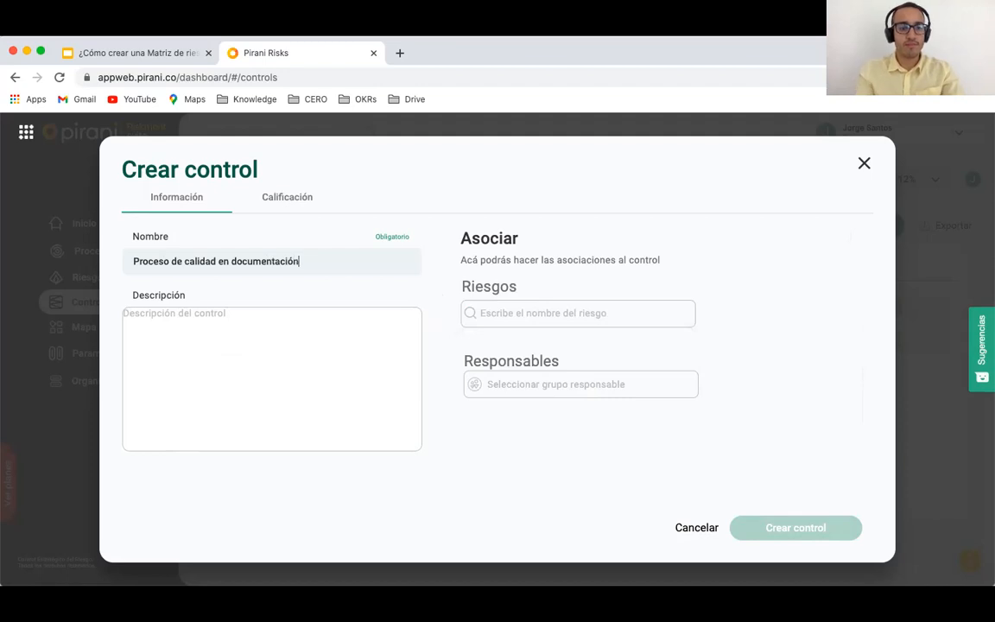
Step: Link it to the missing-documentation risk with impact and frequency mitigation 50
click(517, 314)
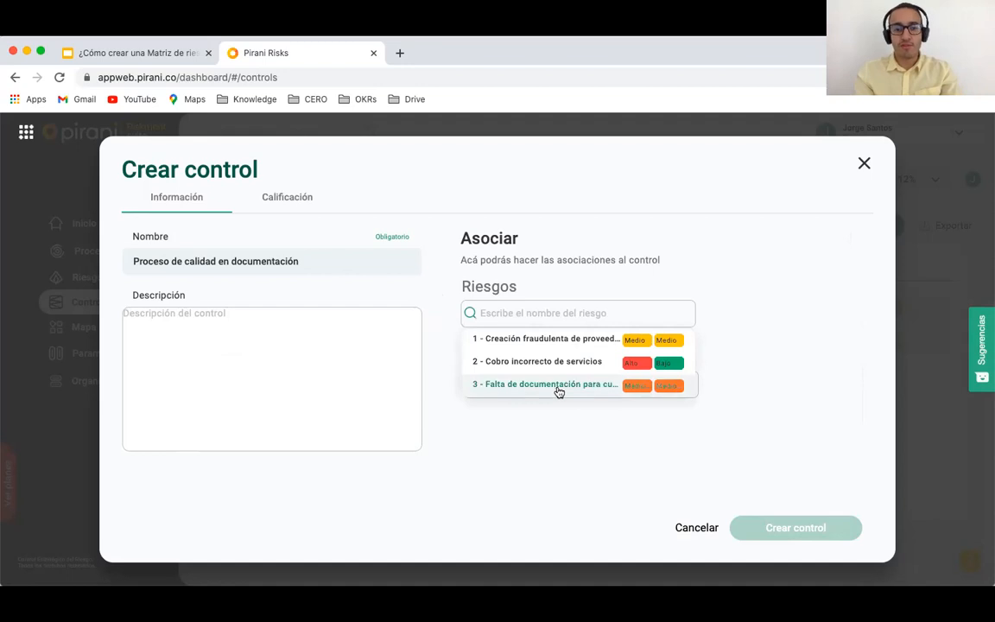
click(557, 390)
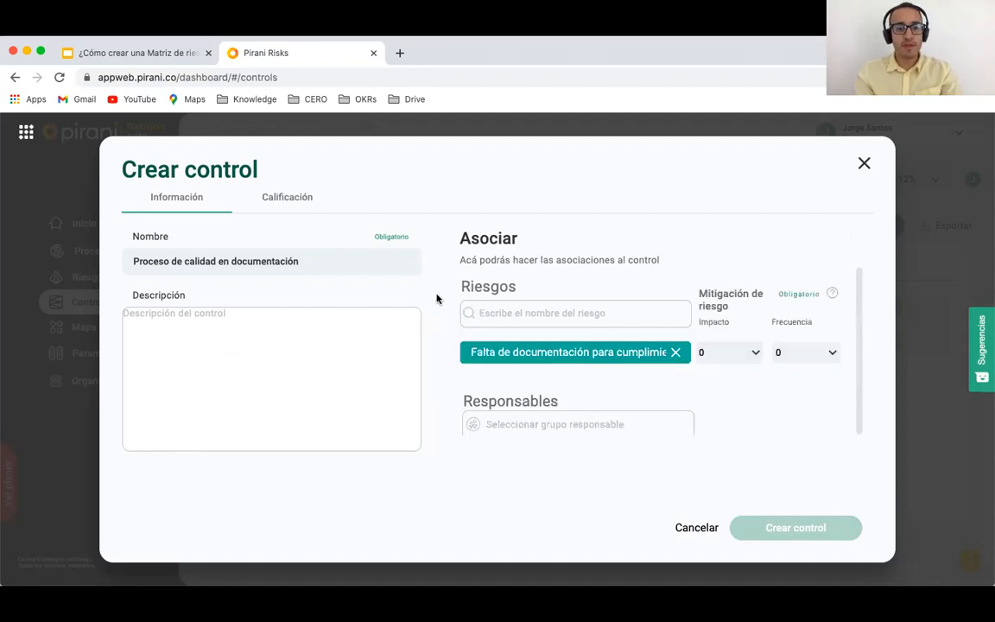
click(725, 359)
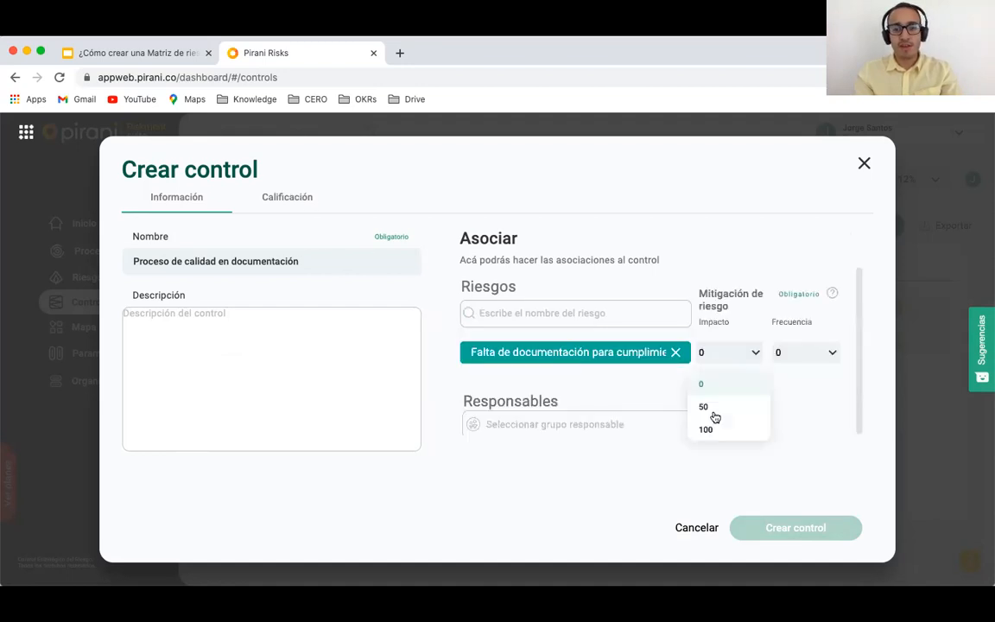
click(712, 412)
click(794, 359)
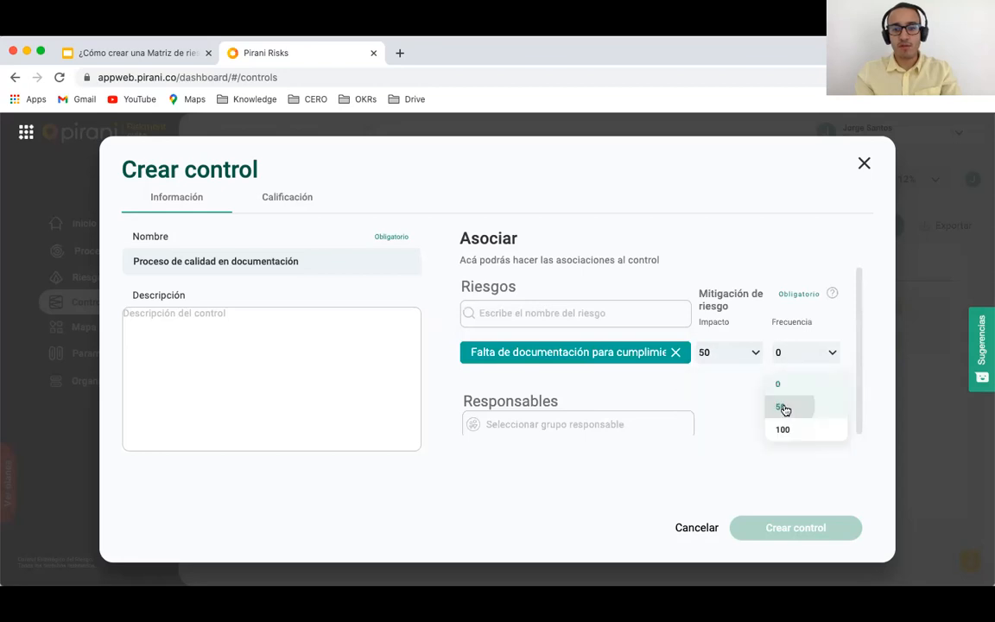
click(782, 406)
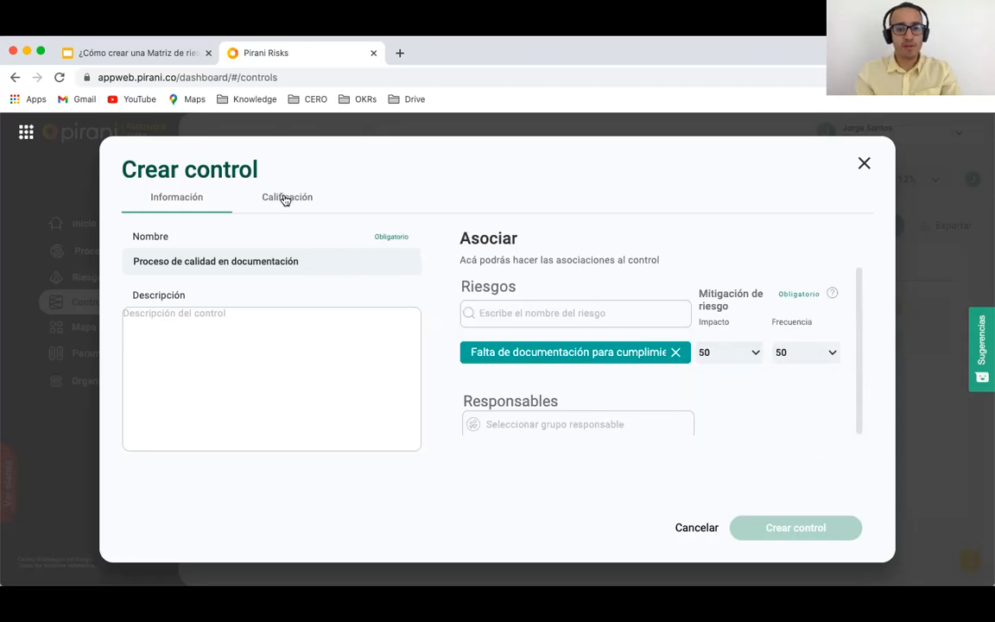
Step: Rate it Detectivo, Manual, frequent, Parcialmente Documentado, with evidence and owners, and create it
click(285, 199)
click(494, 272)
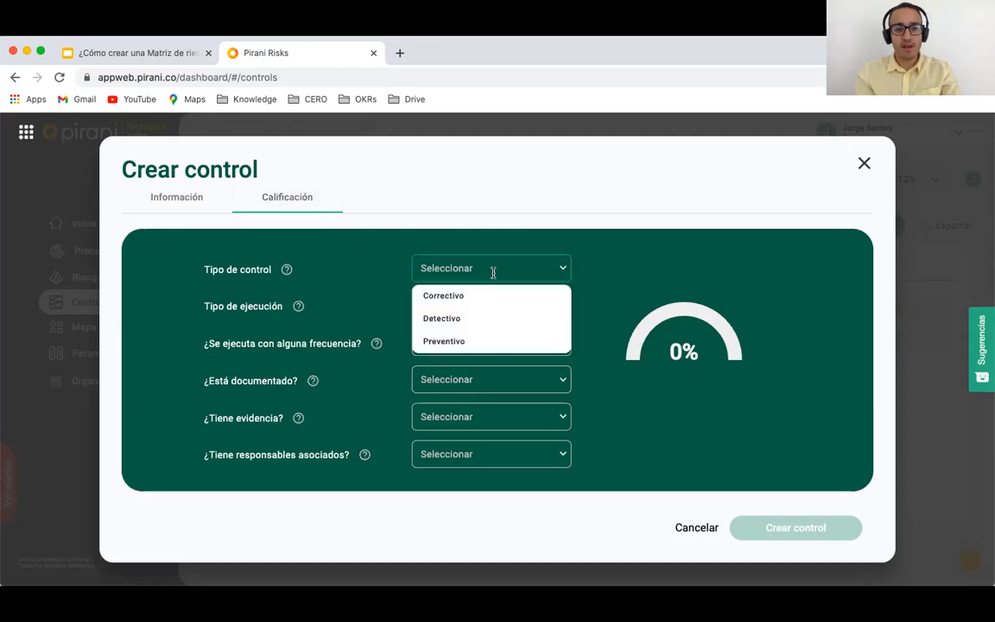
click(467, 318)
click(471, 305)
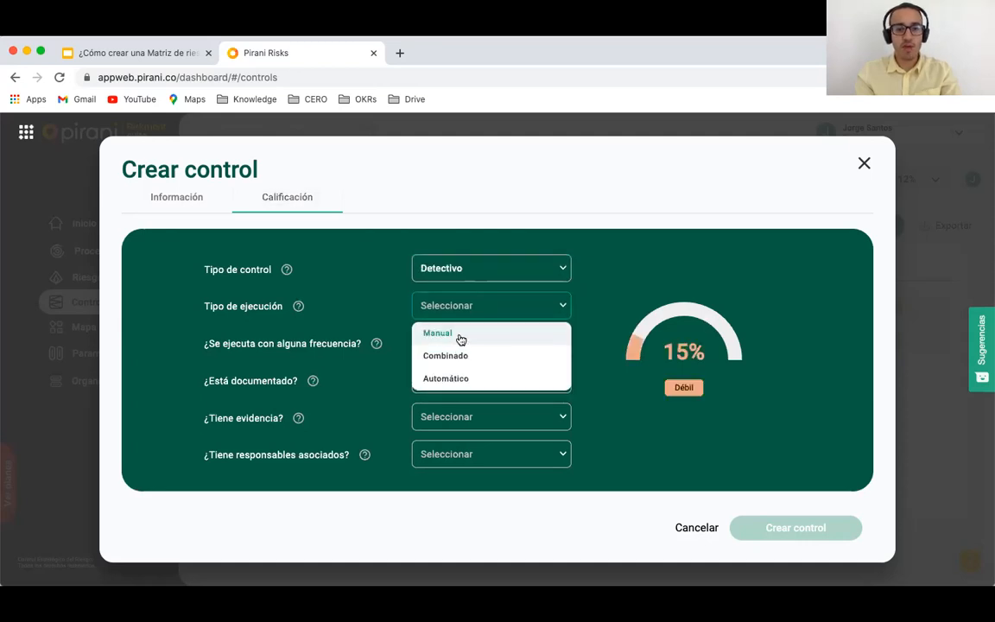
click(493, 342)
click(494, 347)
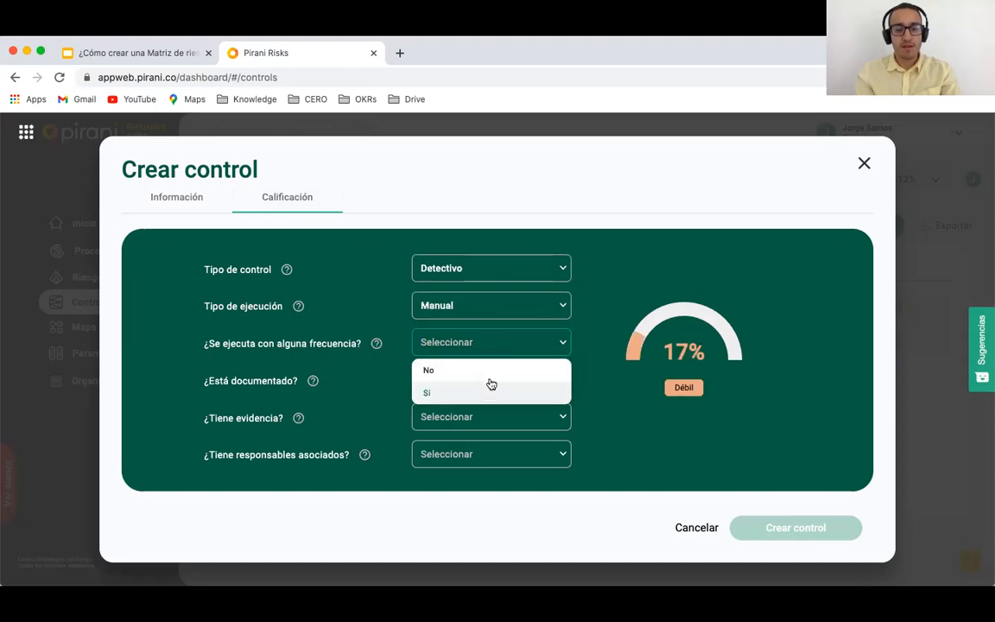
click(489, 390)
click(489, 383)
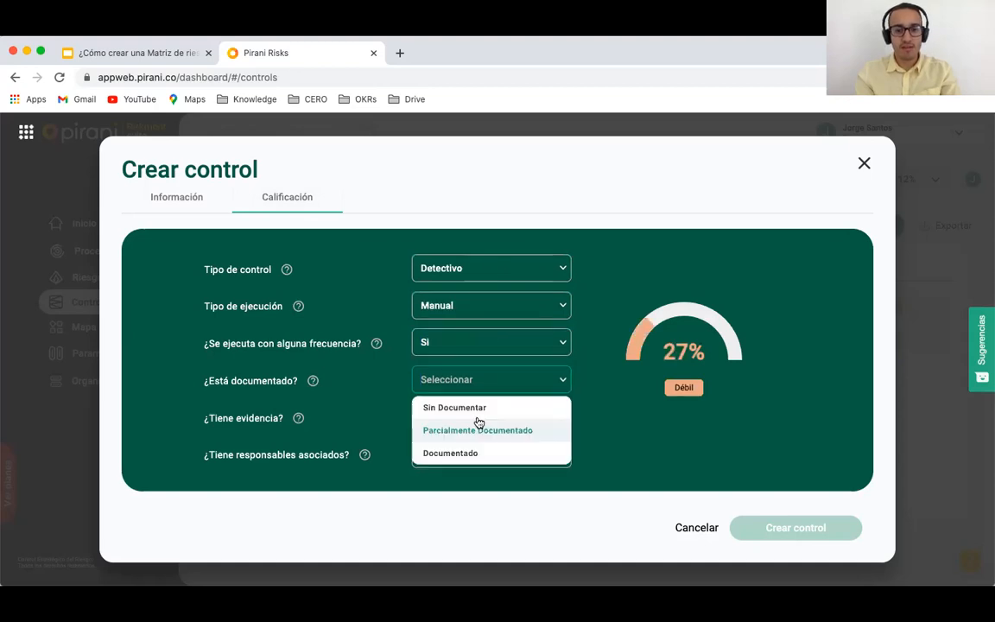
click(478, 426)
click(475, 421)
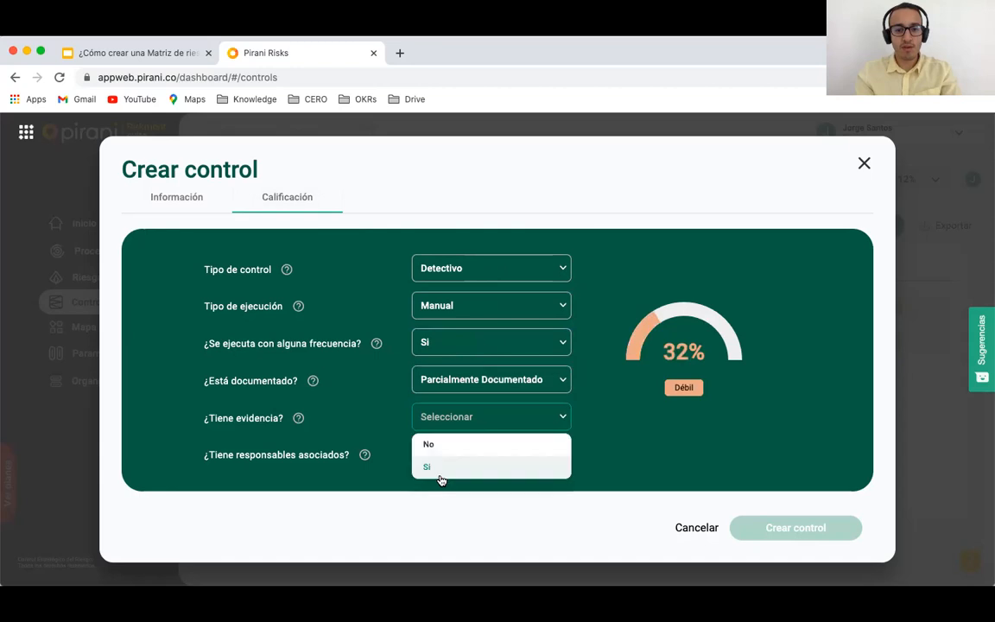
click(440, 472)
click(449, 455)
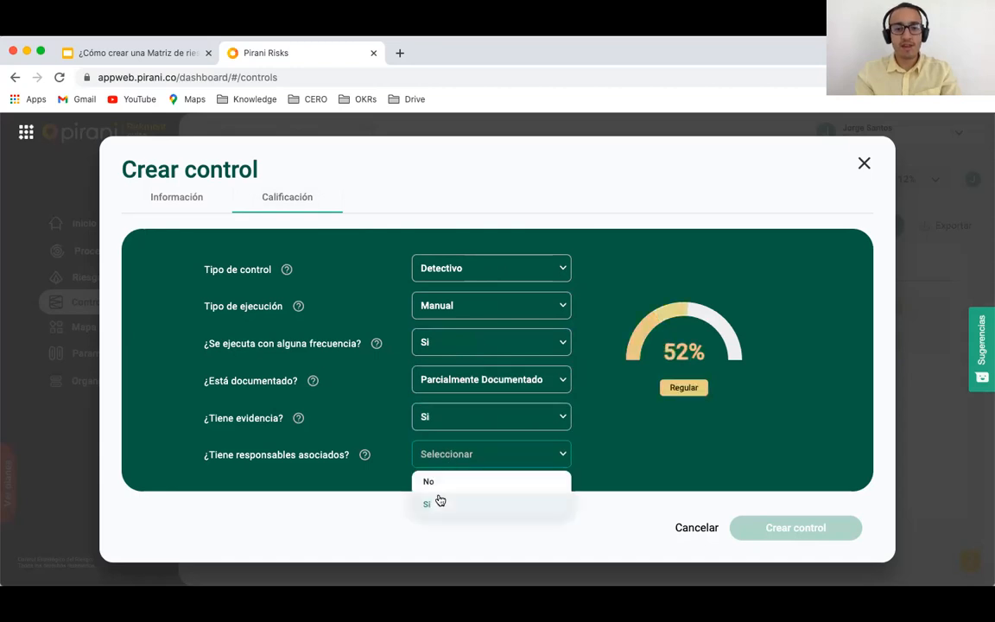
click(518, 502)
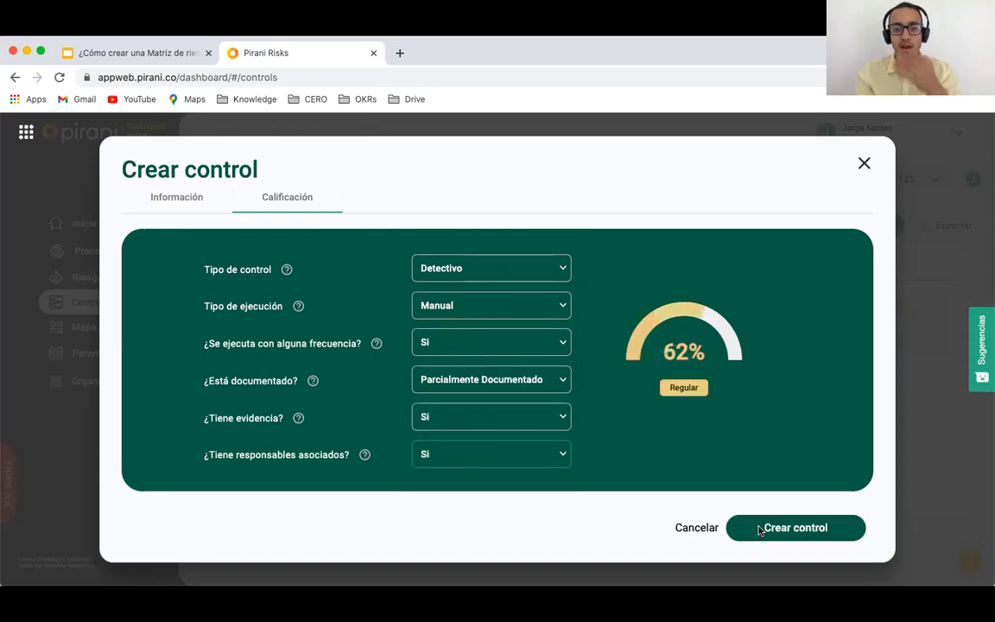
click(760, 528)
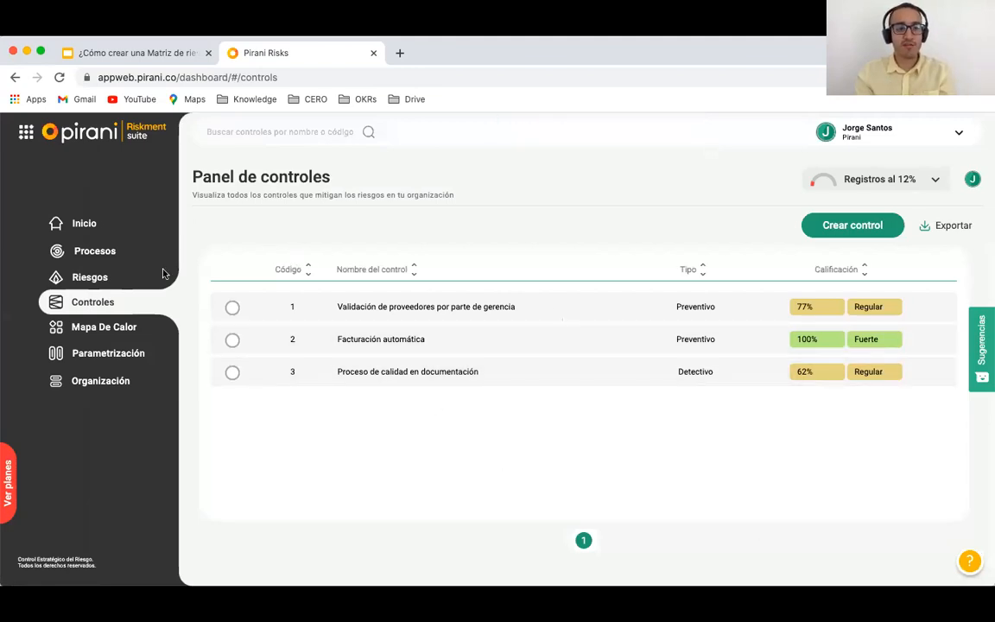
Step: Review residual risk levels in the risk panel, then return to the heat map
click(89, 281)
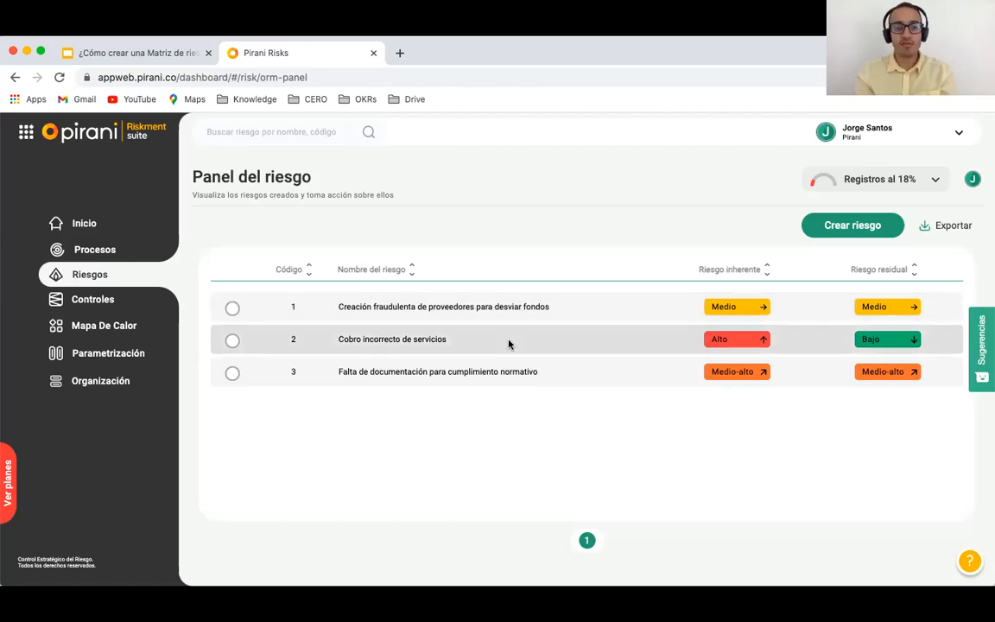
click(95, 333)
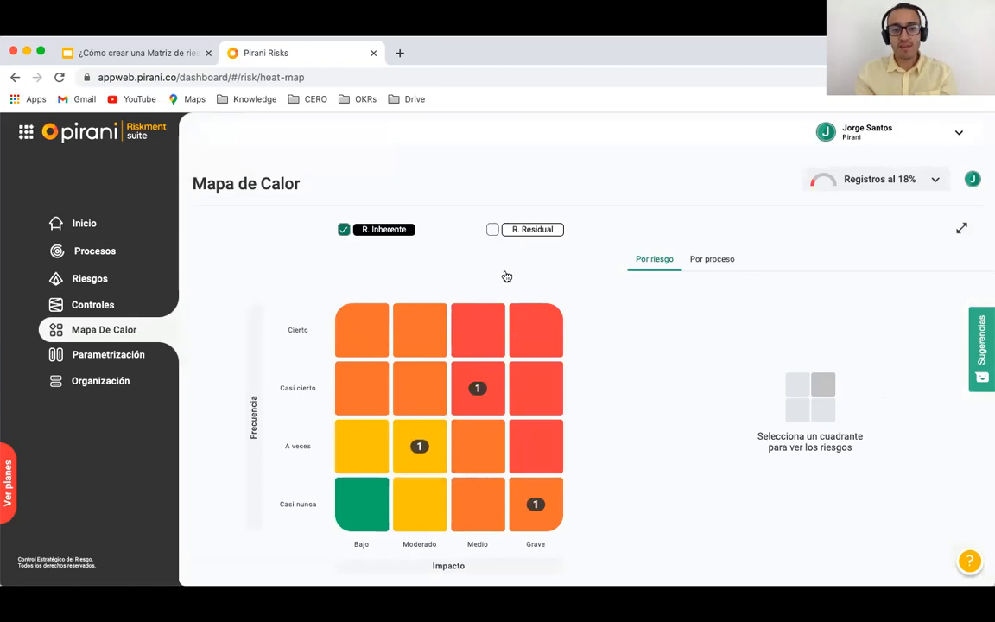
Step: Tick R. Residual to show residual risk positions alongside inherent ones on the heat map
click(493, 231)
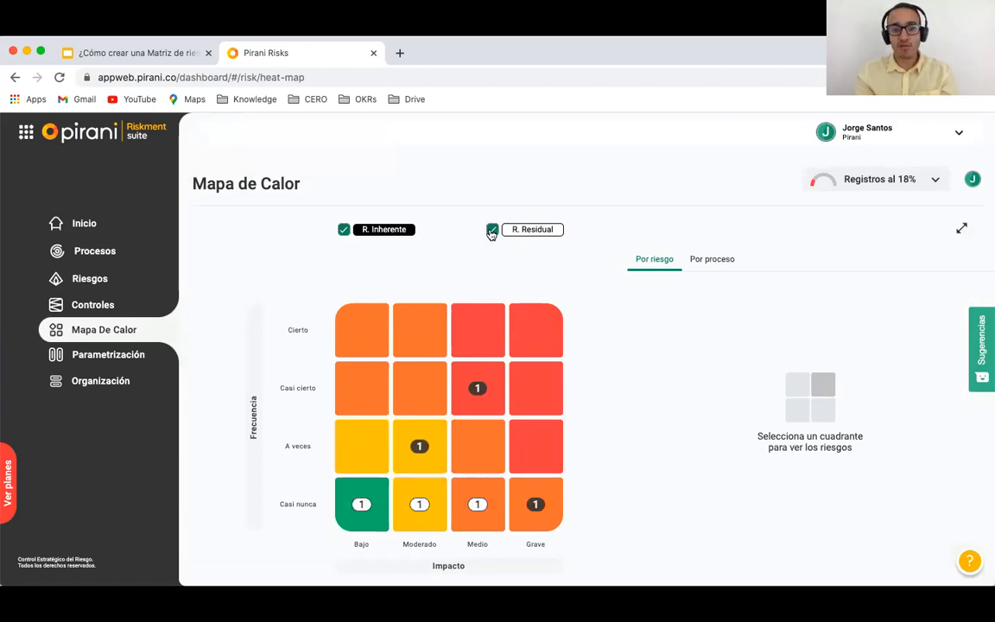